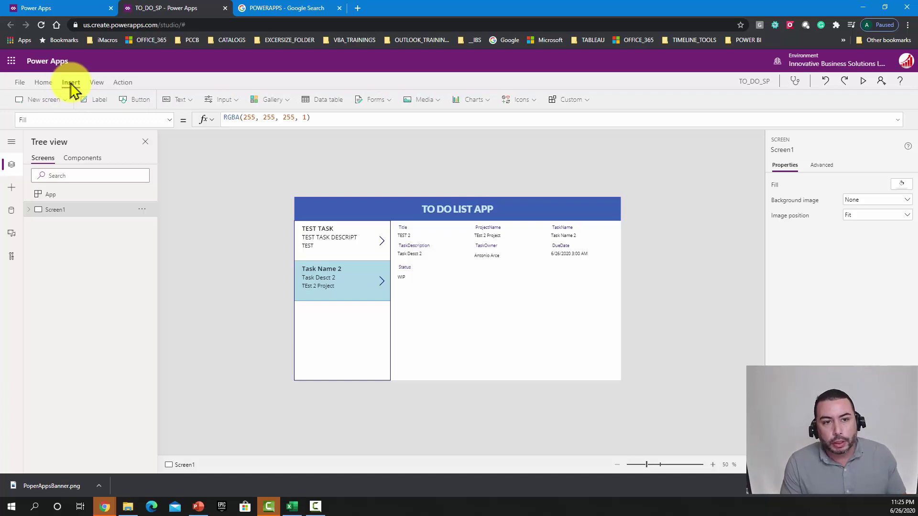
Step: Insert a blank new screen and rename Screen1 to MainScreen
left_click(42, 106)
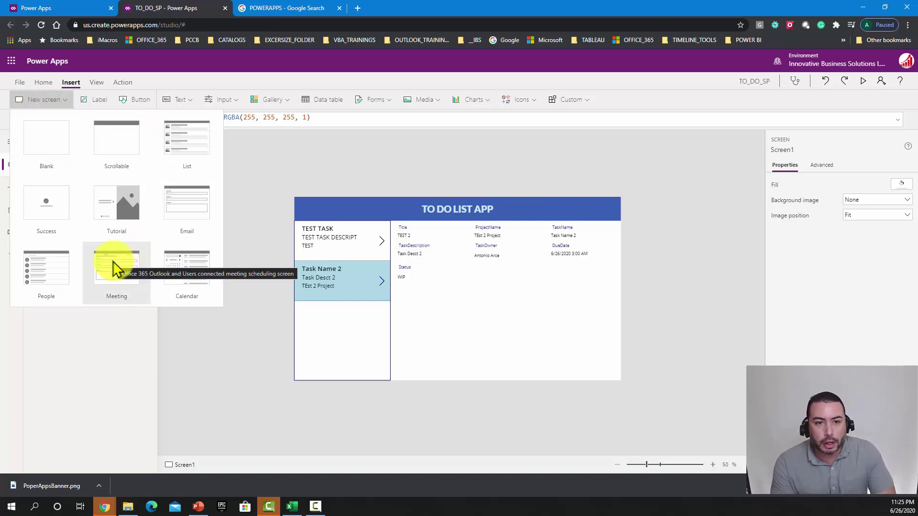
left_click(62, 148)
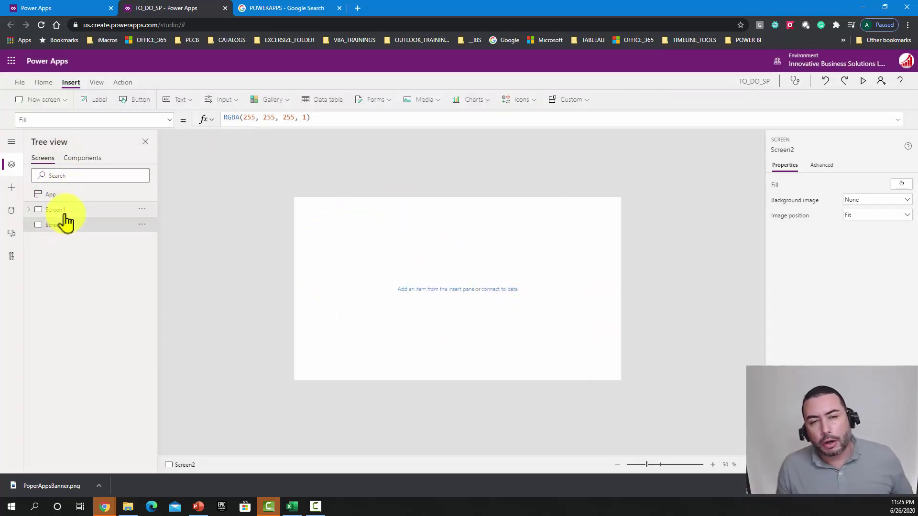
left_click(119, 212)
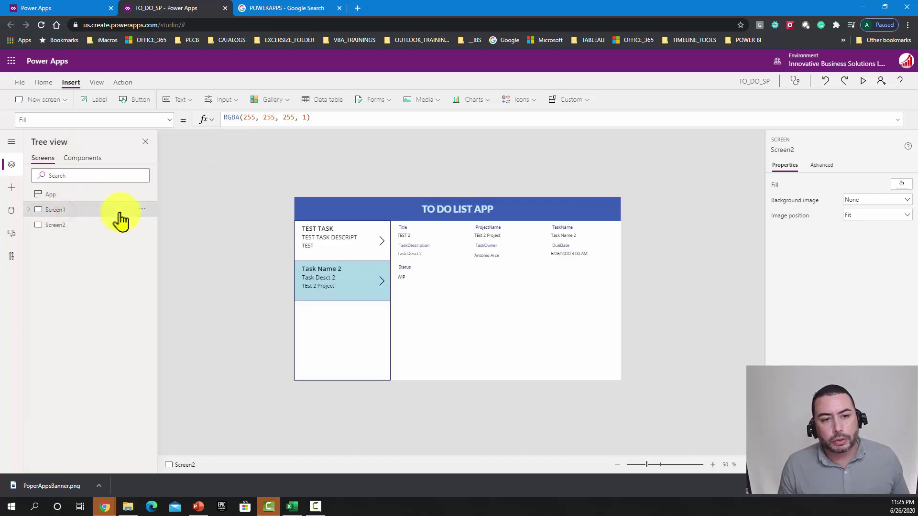
double_click(96, 211)
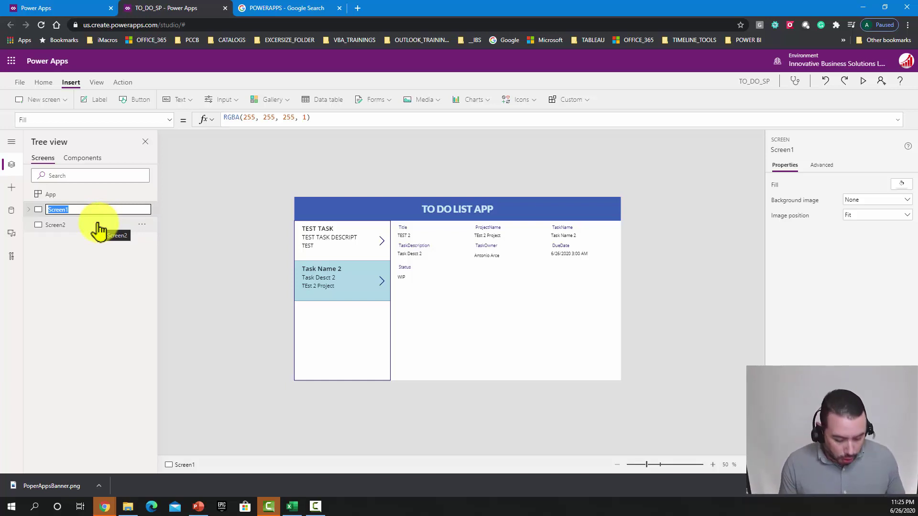
type("Main")
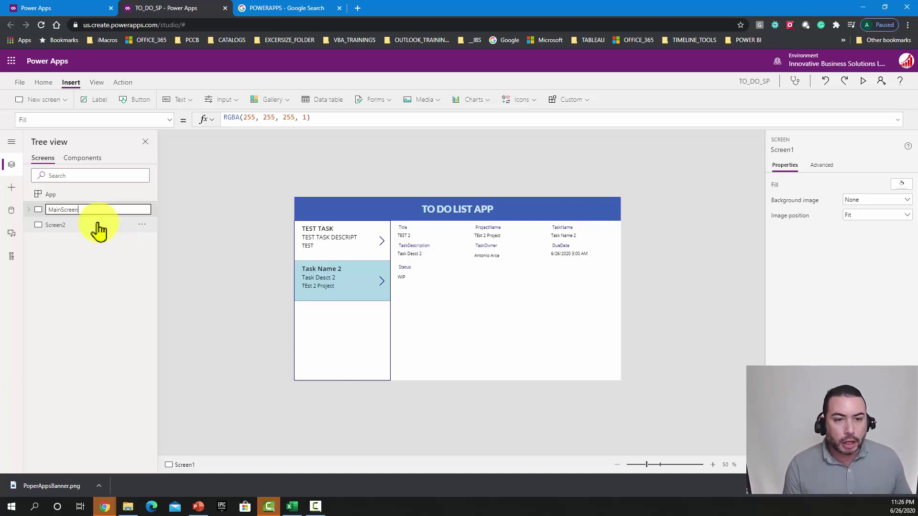
left_click(181, 247)
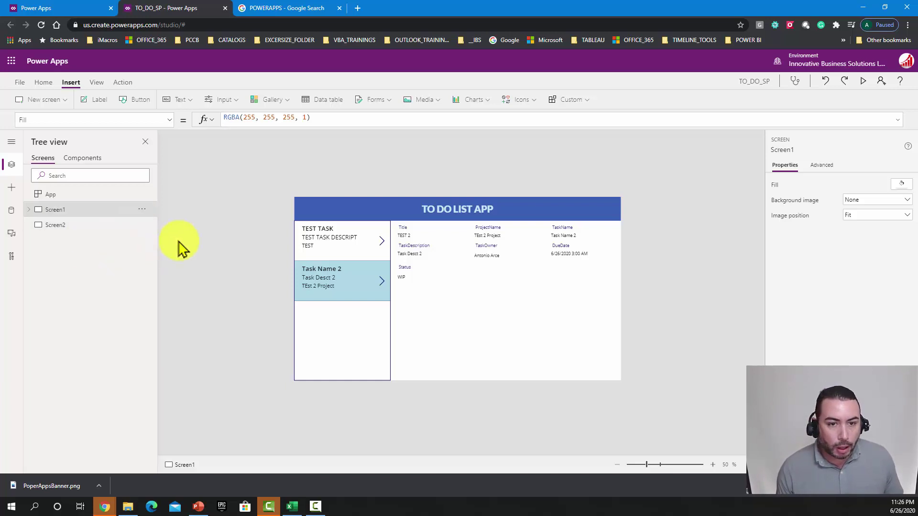
Step: Rename Screen2 to AddEditScreen, then go back to MainScreen
left_click(60, 233)
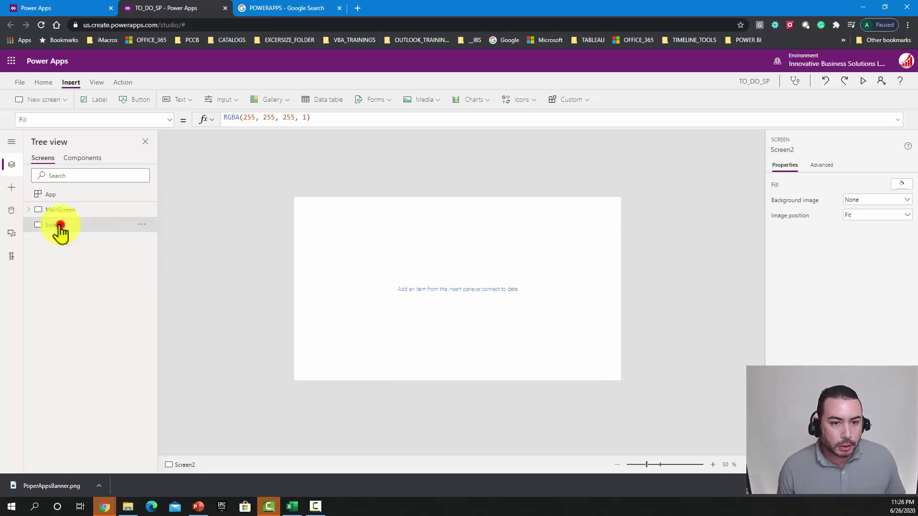
double_click(62, 234)
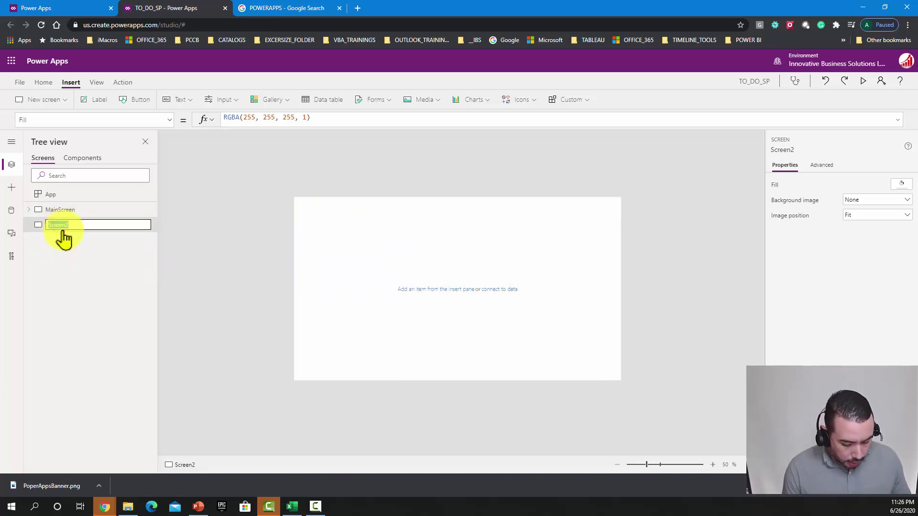
type("AddEdit")
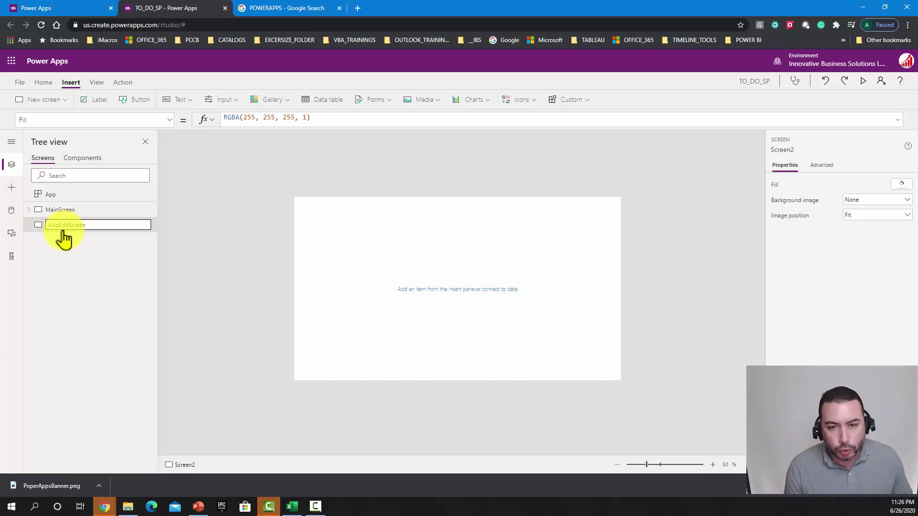
key("Return")
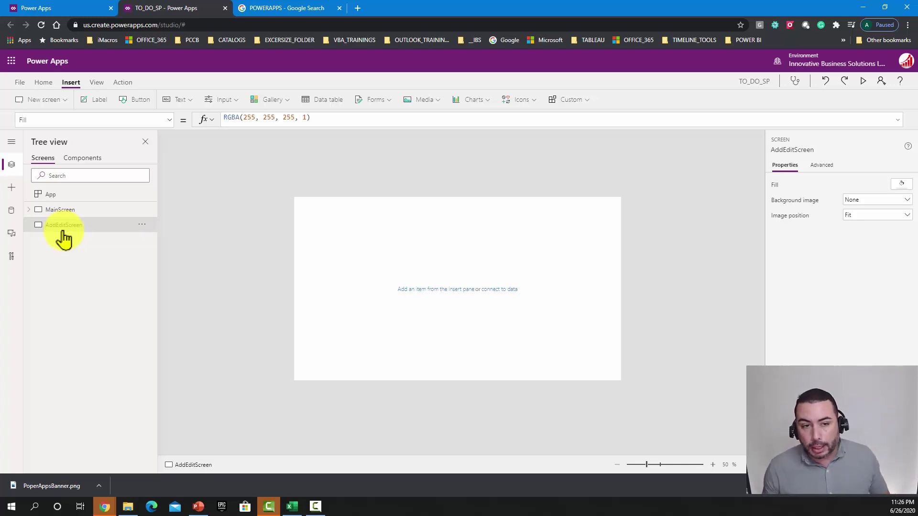
left_click(90, 211)
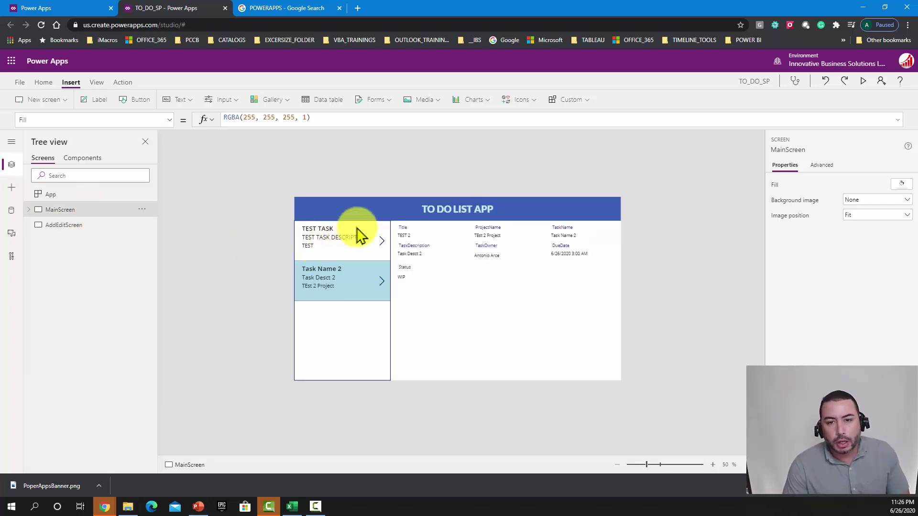
Step: Copy MainScreen's title label and blue header bar onto AddEditScreen
left_click(331, 210)
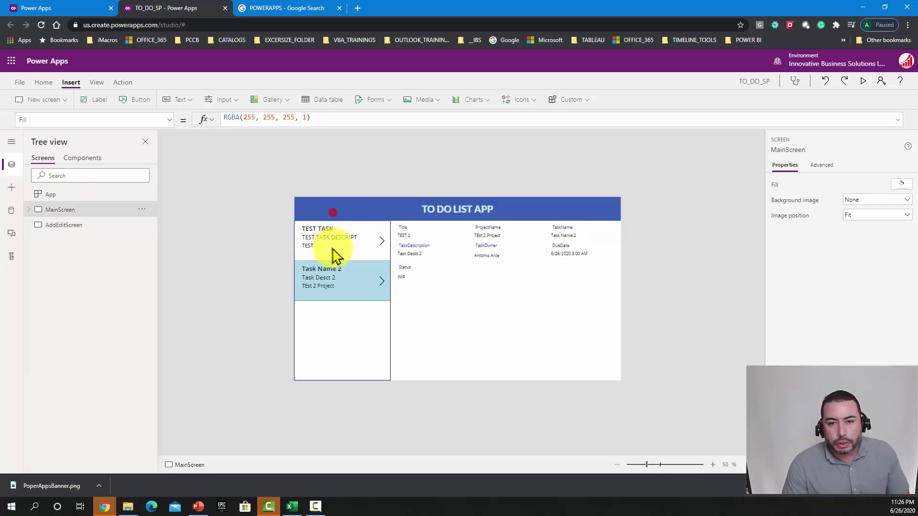
left_click(301, 215, "shift")
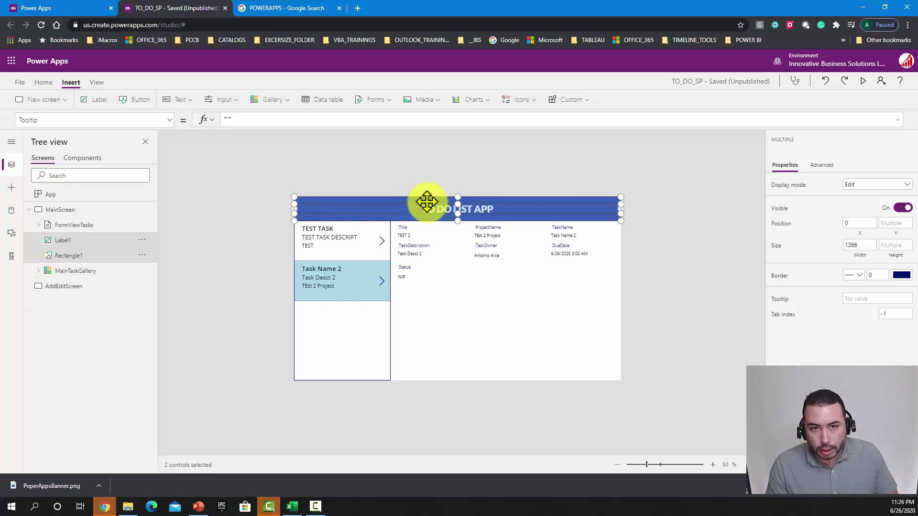
left_click(79, 286)
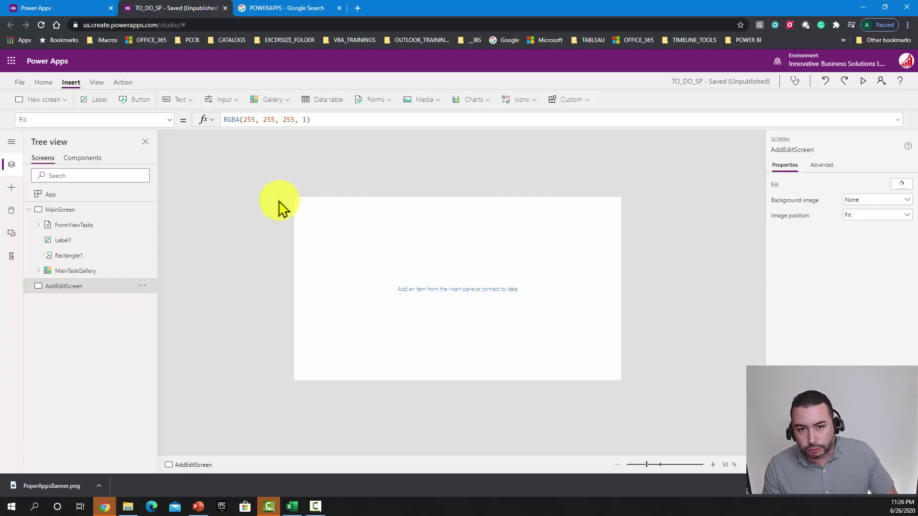
key("ctrl+v")
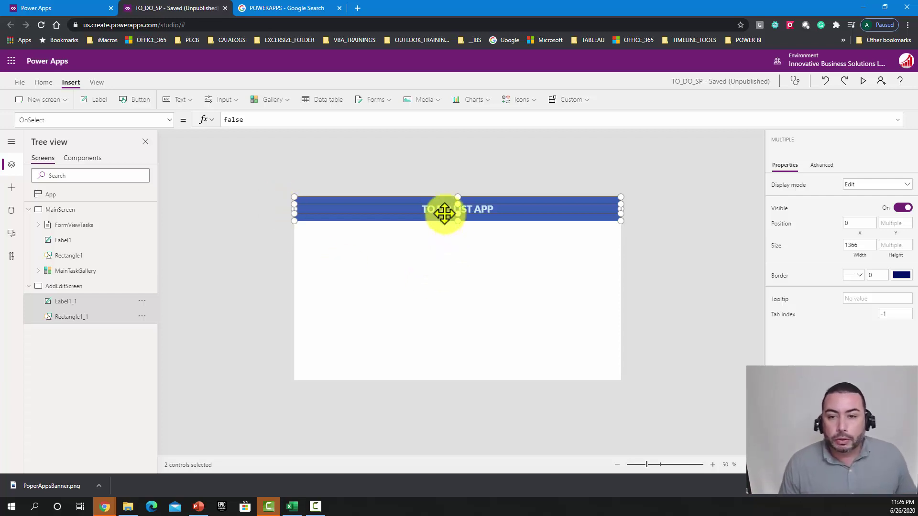
left_click(444, 176)
left_click(445, 212)
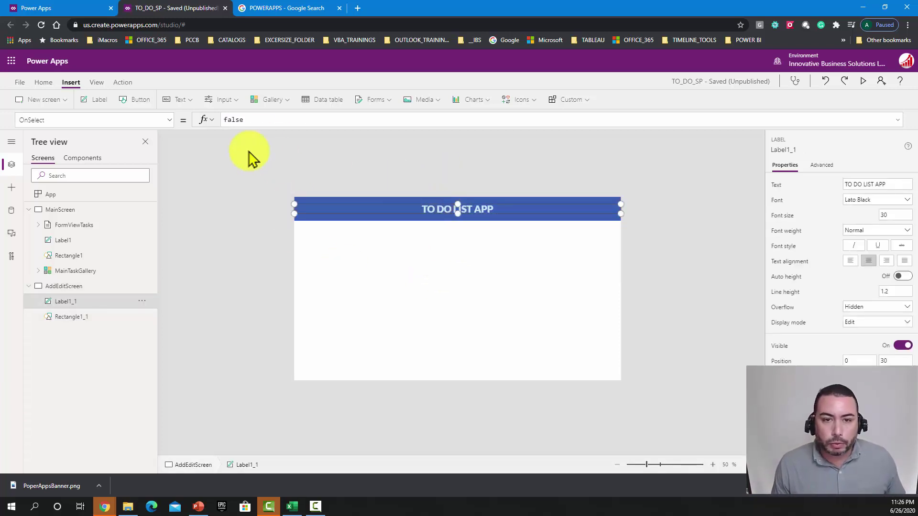
Step: Change the pasted label's Text property to 'Add/Edit Screen'
left_click(251, 120)
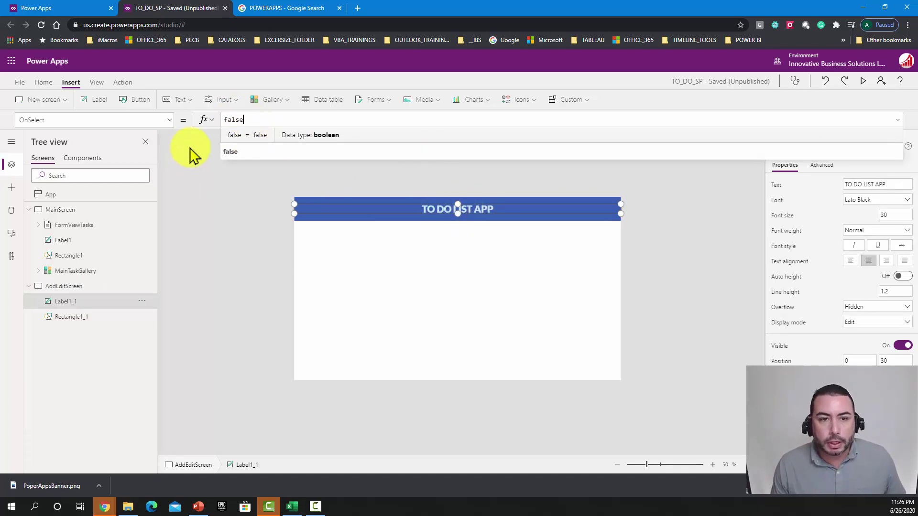
left_click(169, 120)
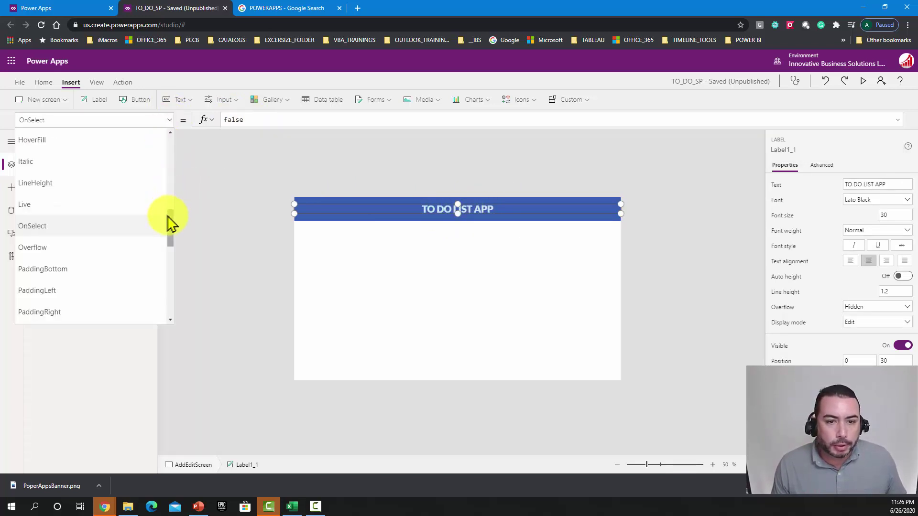
left_click_drag(170, 218, 173, 262)
scroll(170, 261, "down", 4)
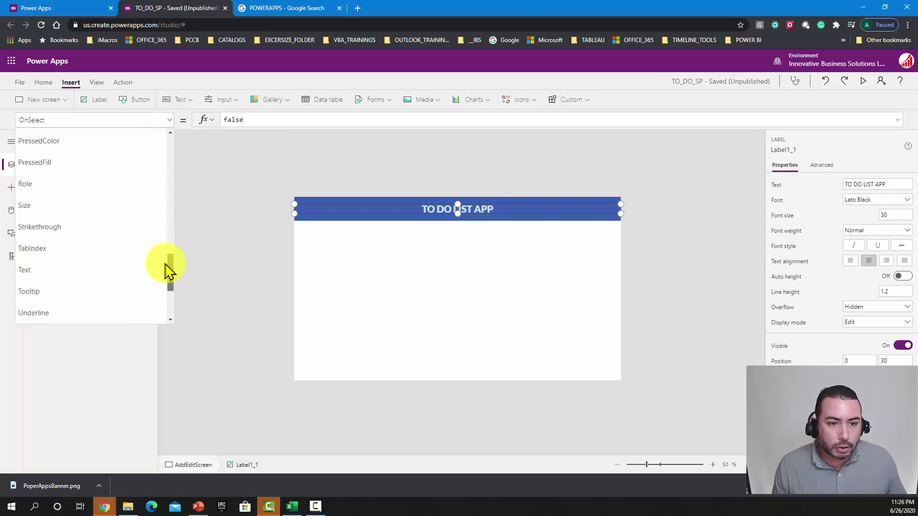
left_click(127, 270)
left_click(281, 119)
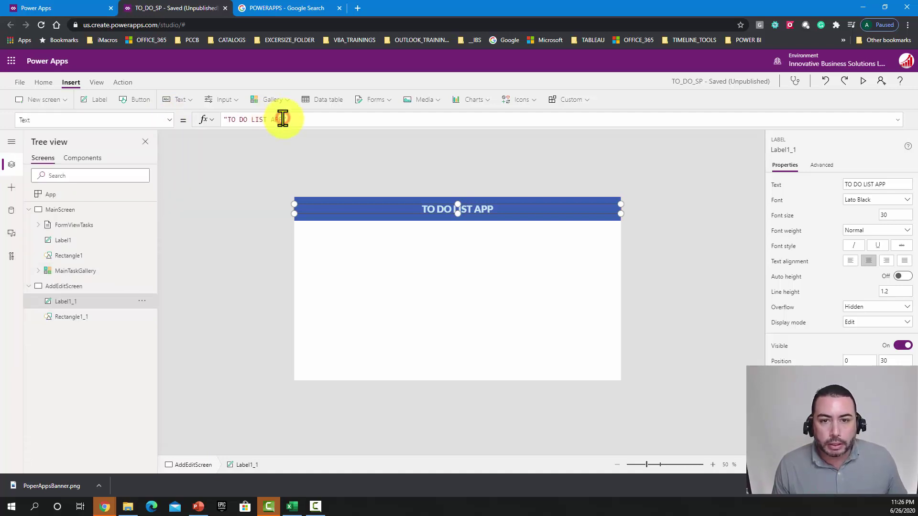
left_click_drag(281, 120, 227, 120)
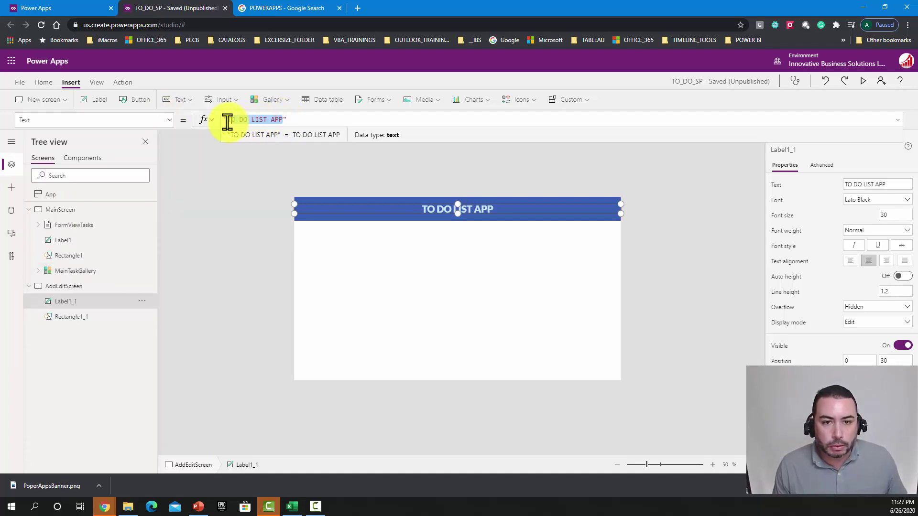
type("Add/Edit")
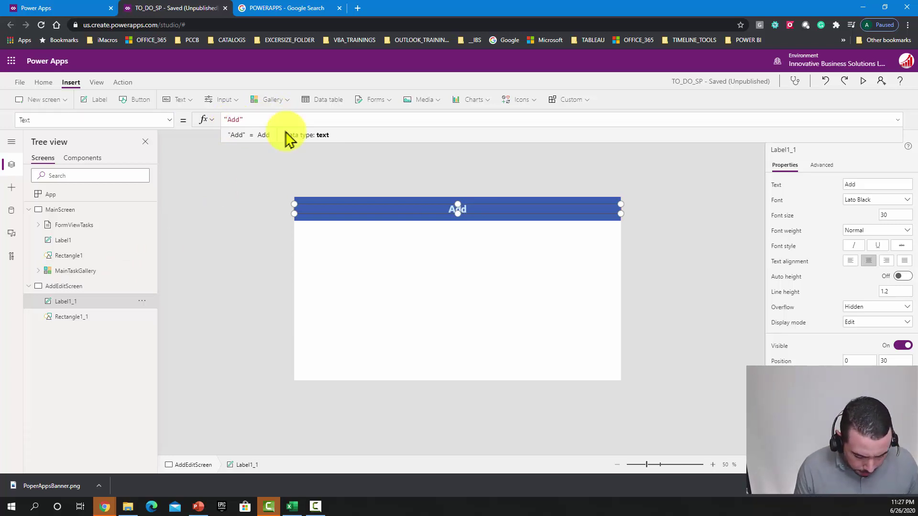
type(" Screen")
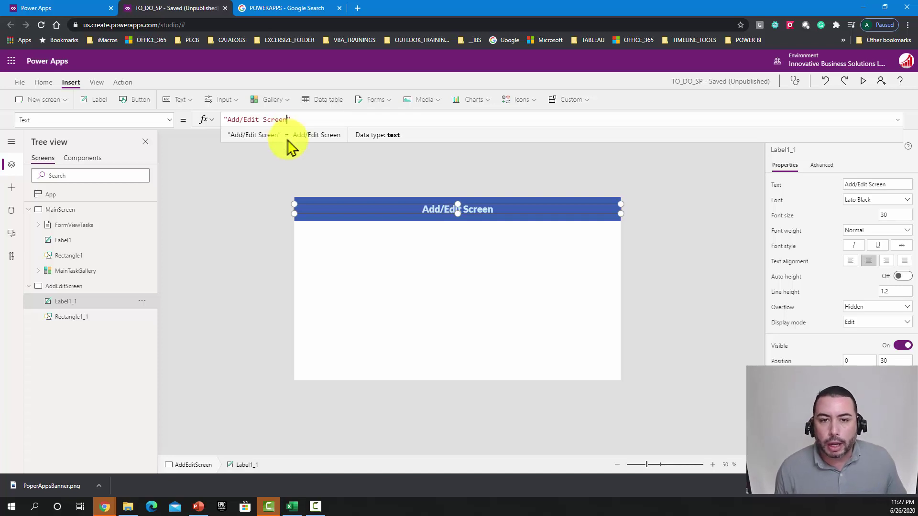
left_click(324, 171)
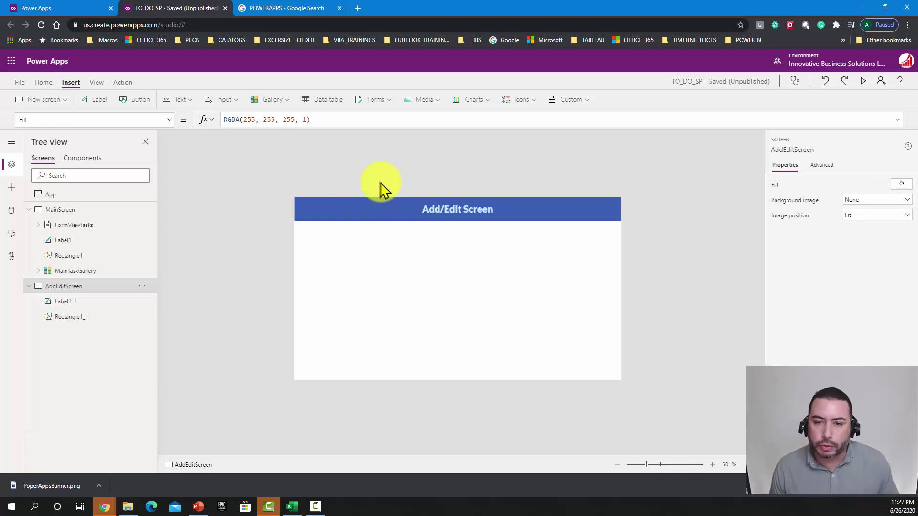
Step: Show the Insert Forms dropdown with the Edit and Display form options
left_click(325, 172)
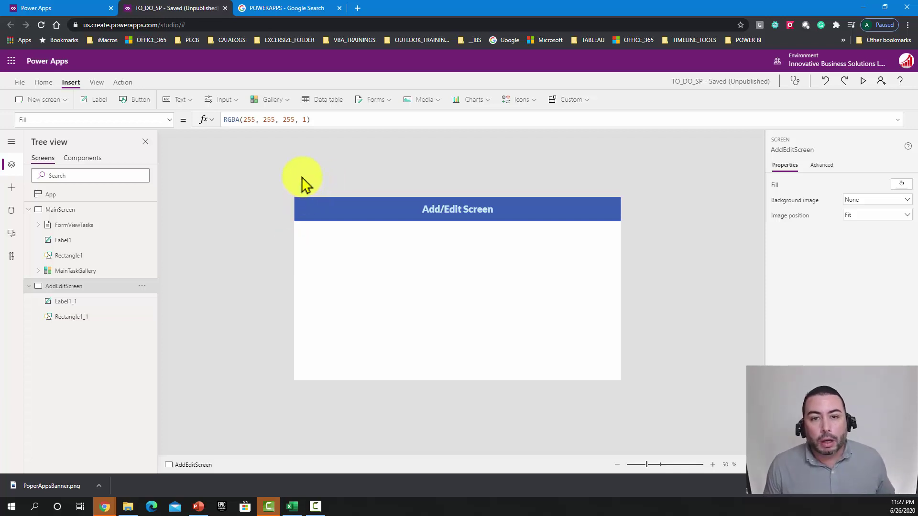
left_click(388, 100)
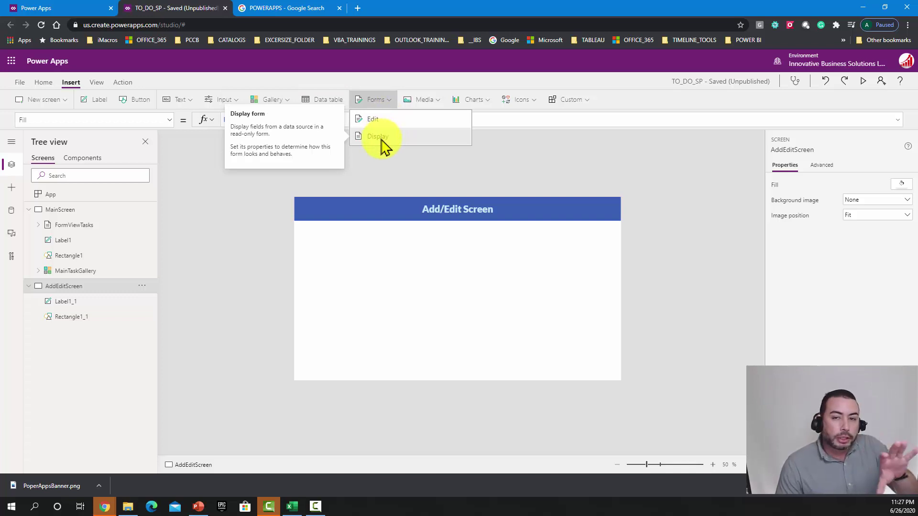
Step: Insert an edit form and stretch it to fill the screen below the header
left_click(382, 120)
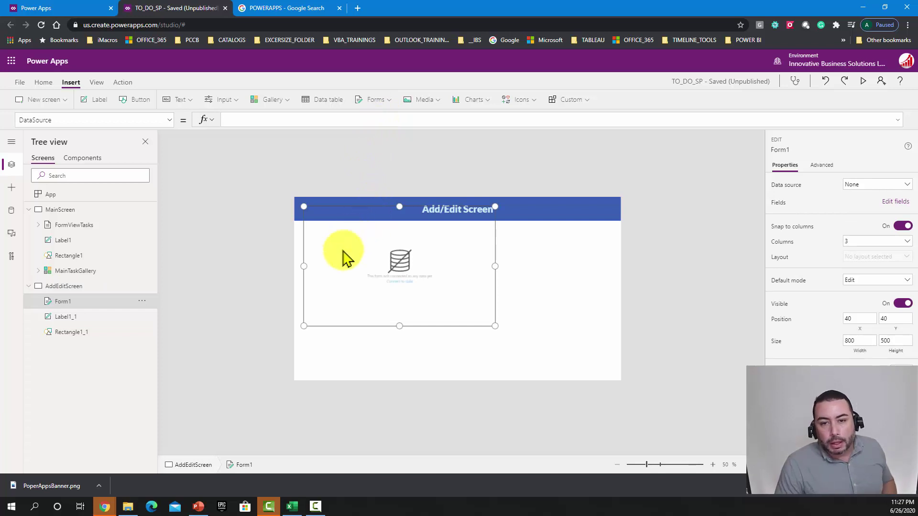
left_click_drag(295, 295, 289, 307)
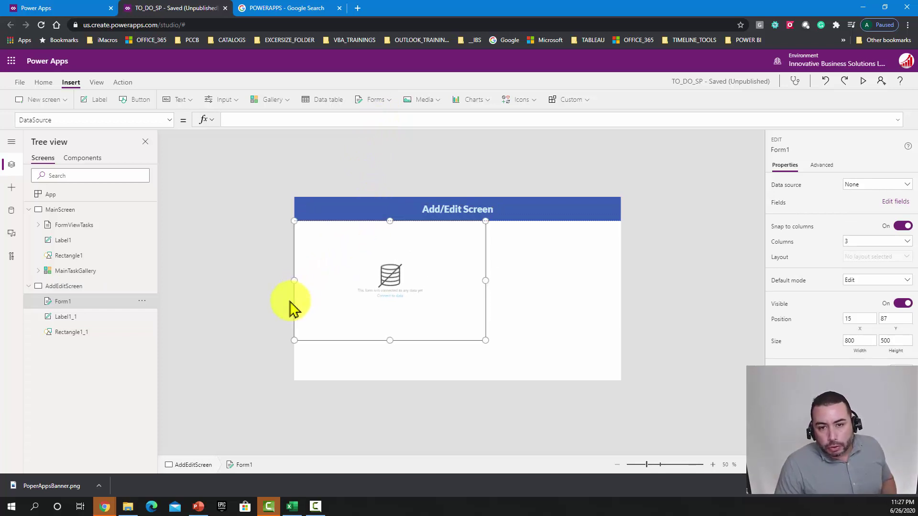
left_click_drag(485, 340, 655, 390)
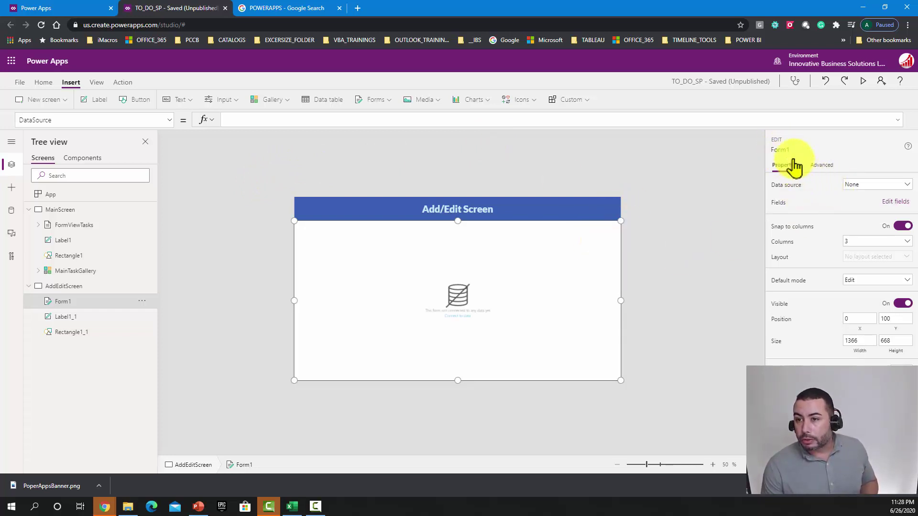
Step: Set the form's data source to TODO_DATABASE
left_click(874, 187)
mouse_move(841, 250)
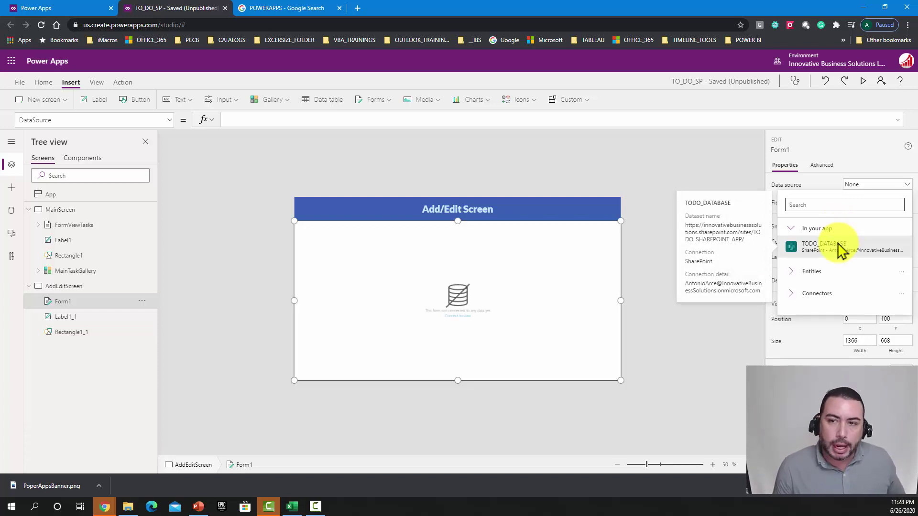
left_click(842, 249)
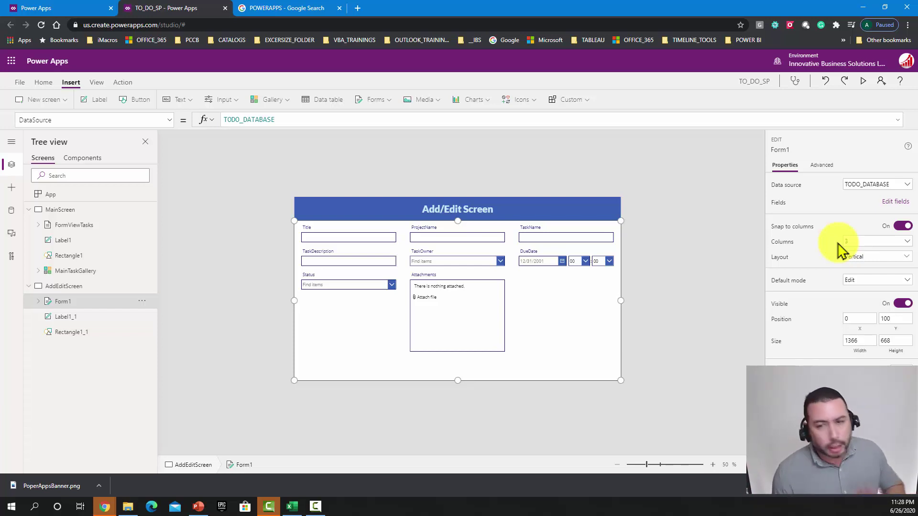
Step: In the form's fields list, move Title below ProjectName, then switch to MainScreen
left_click(891, 204)
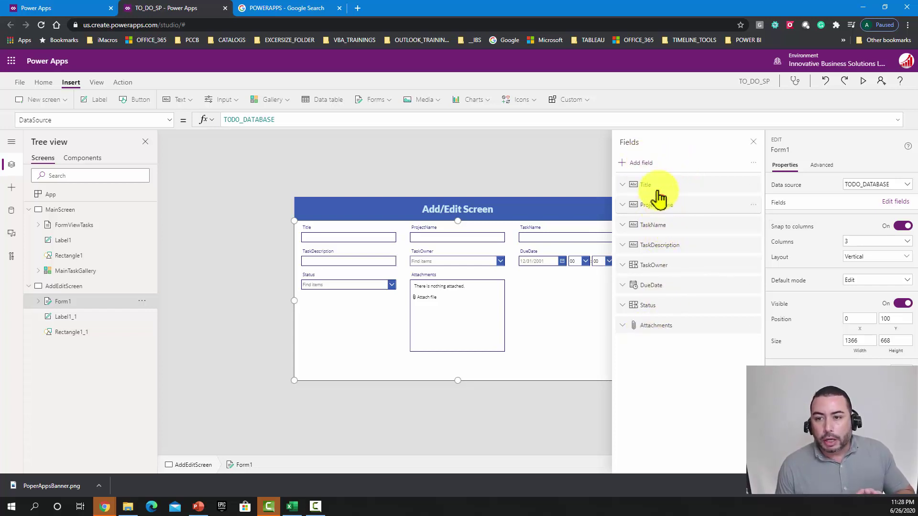
mouse_move(660, 197)
left_mouse_down()
mouse_move(658, 176)
mouse_move(659, 188)
left_mouse_up()
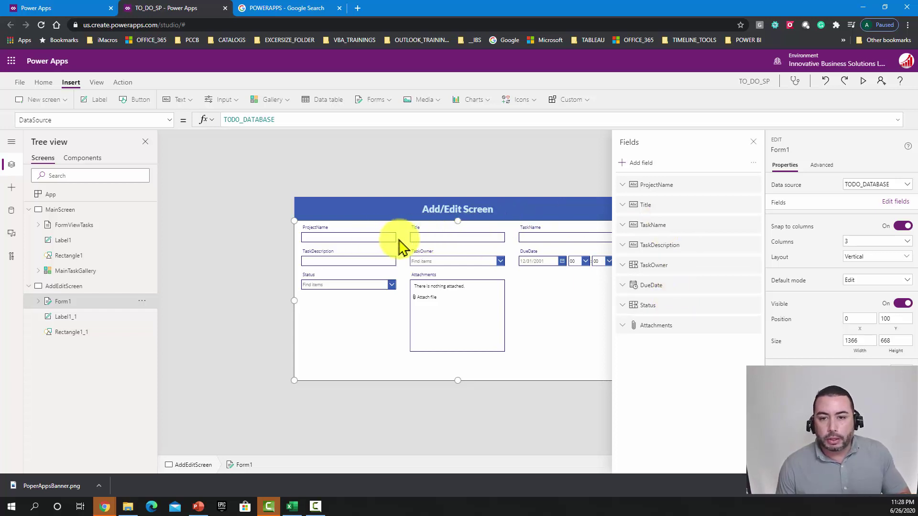
left_click(758, 142)
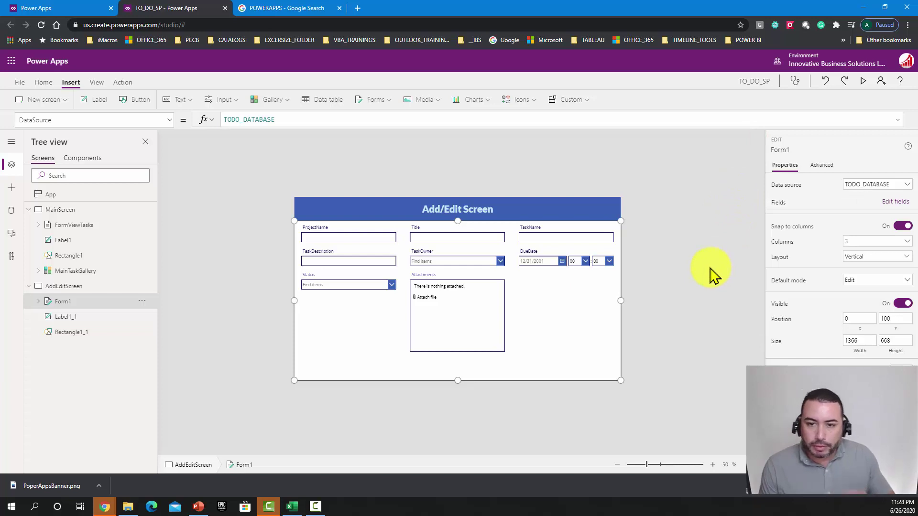
left_click(708, 312)
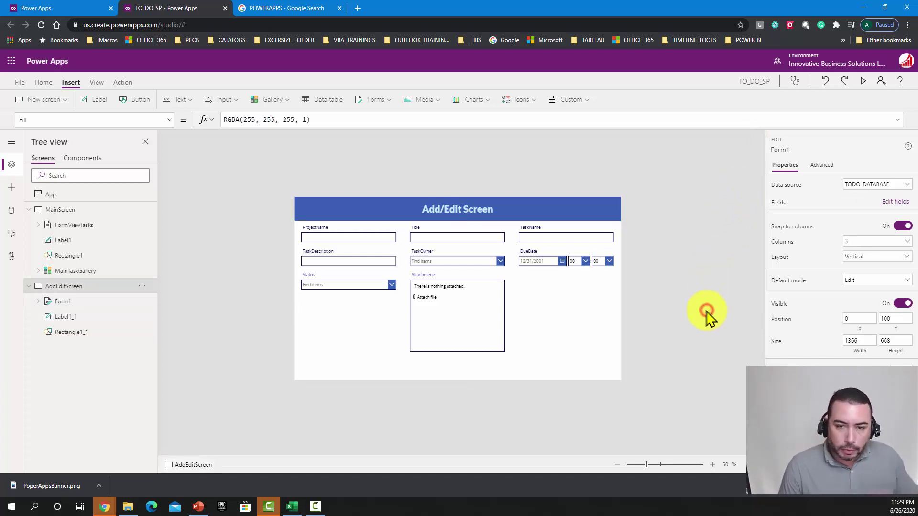
left_click(608, 362)
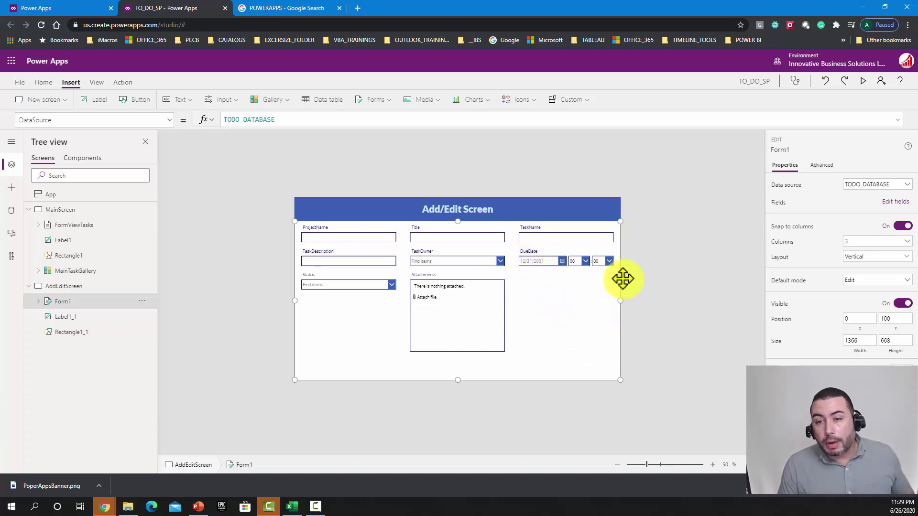
left_click(76, 210)
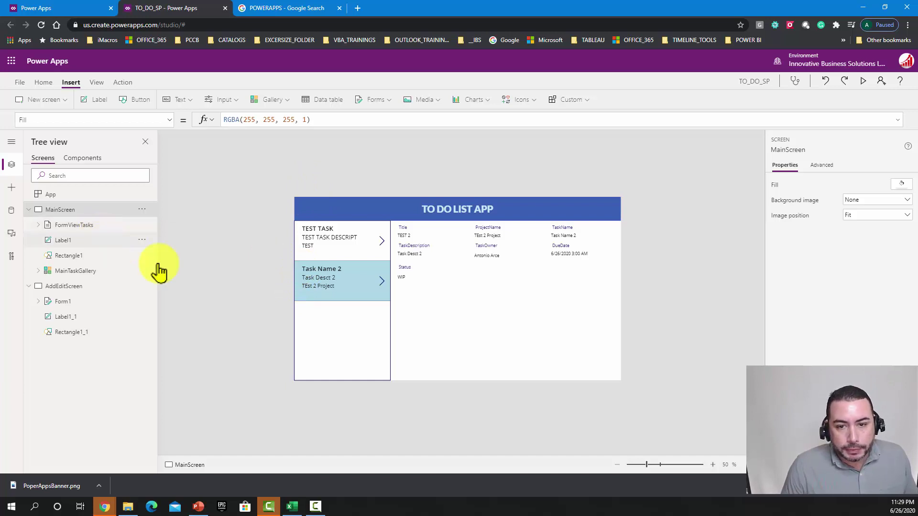
Step: Confirm the task gallery's name is MainTaskGallery, then show AddEditScreen
left_click(349, 329)
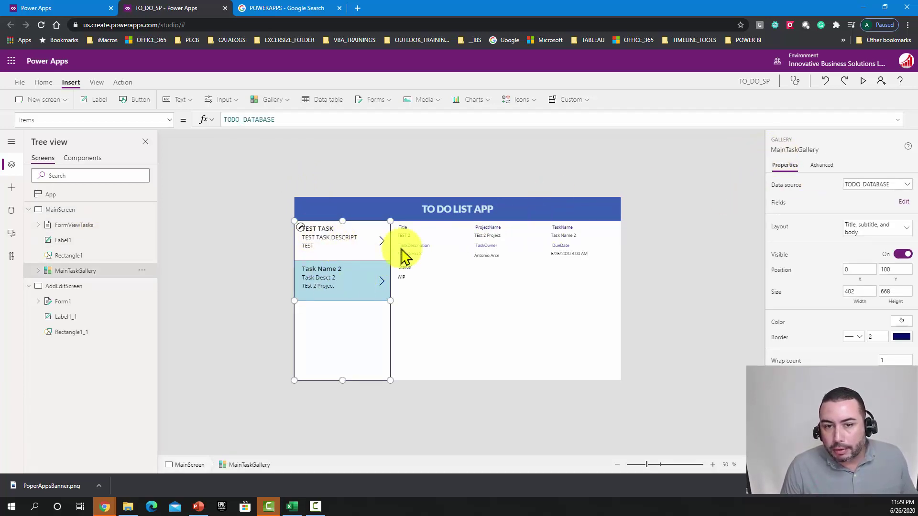
left_click(798, 149)
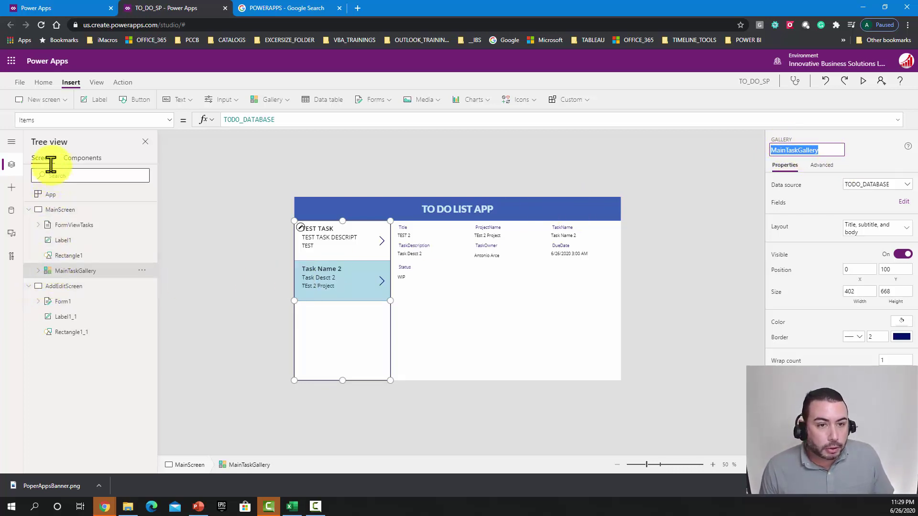
left_click(51, 210)
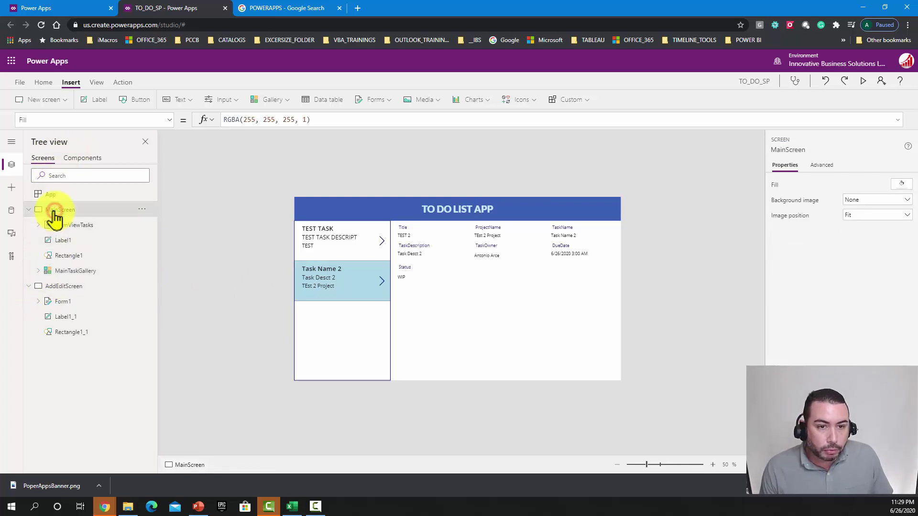
left_click(56, 287)
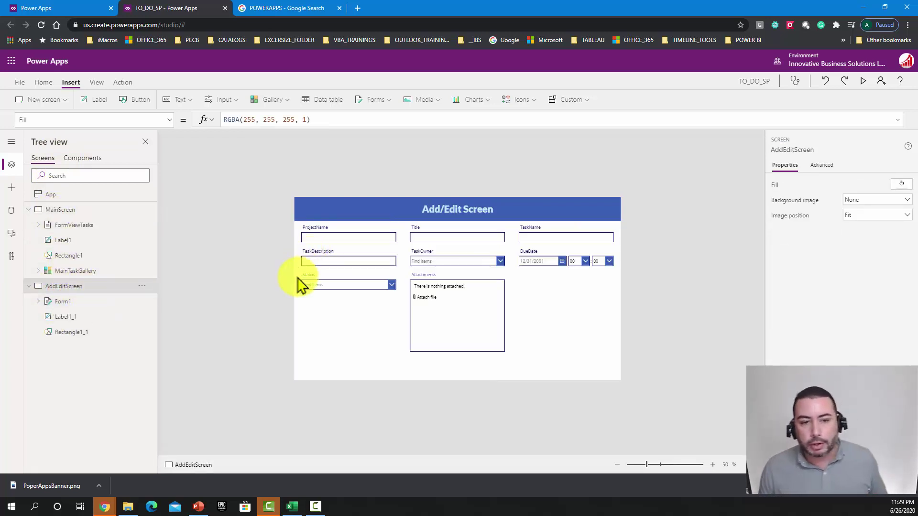
Step: Set Form1's Item property to MainTaskGallery.Selected in the Advanced tab
left_click(324, 341)
left_click(417, 375)
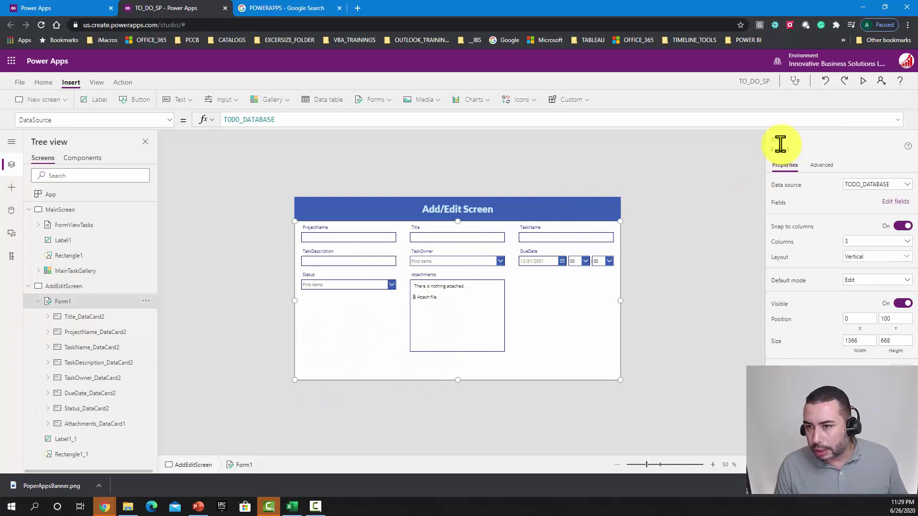
left_click(820, 165)
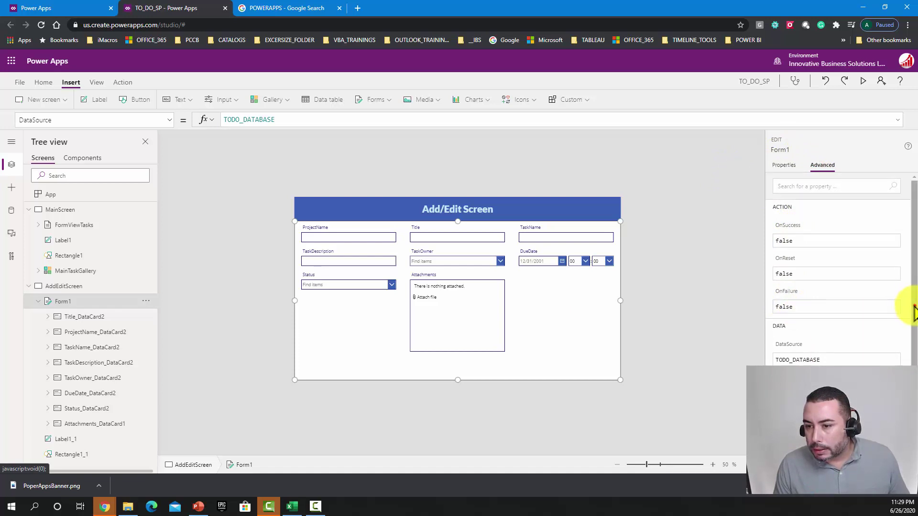
left_click_drag(914, 313, 832, 324)
left_click(835, 317)
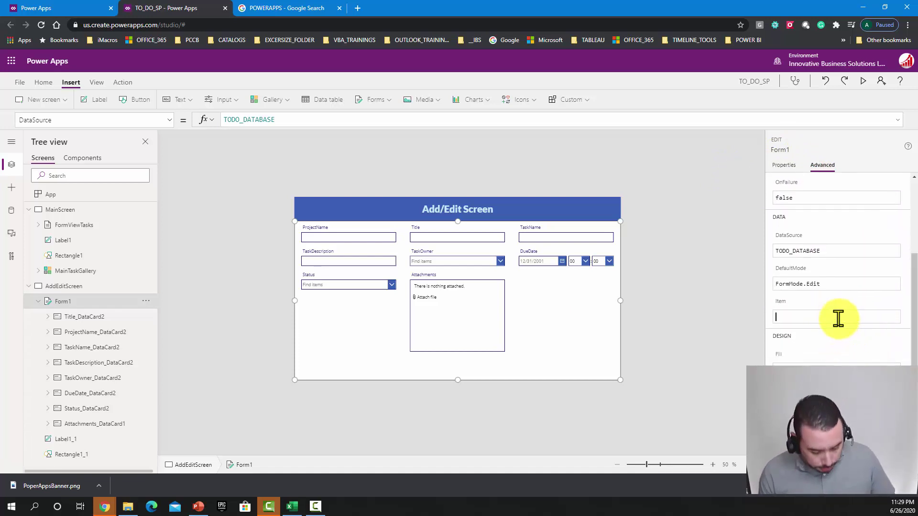
type("maintask")
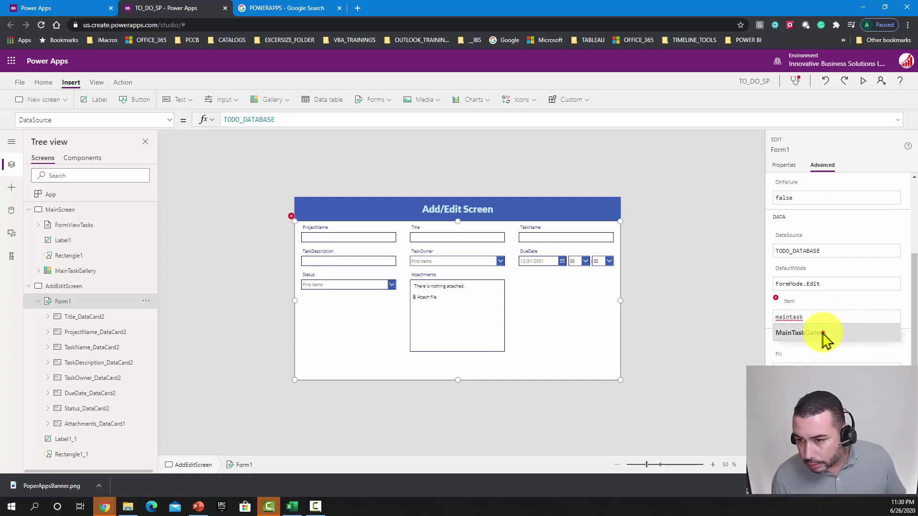
left_click(825, 334)
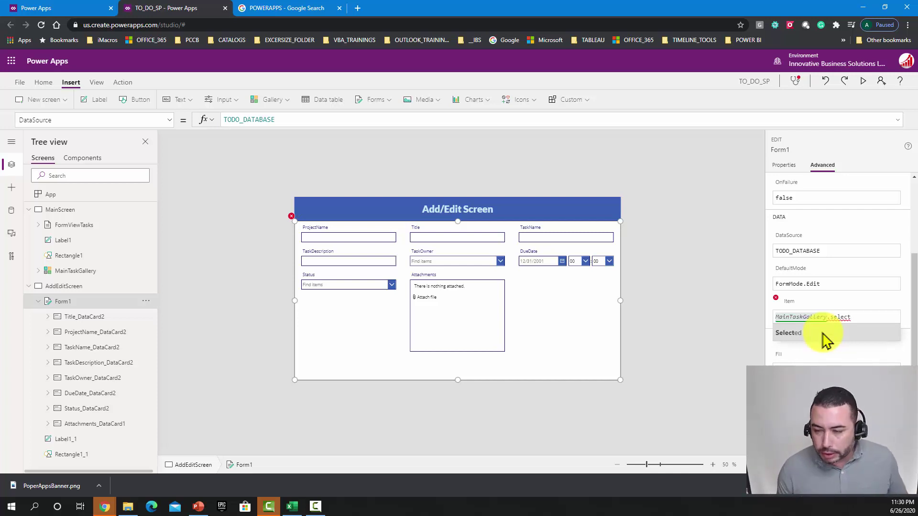
left_click(824, 335)
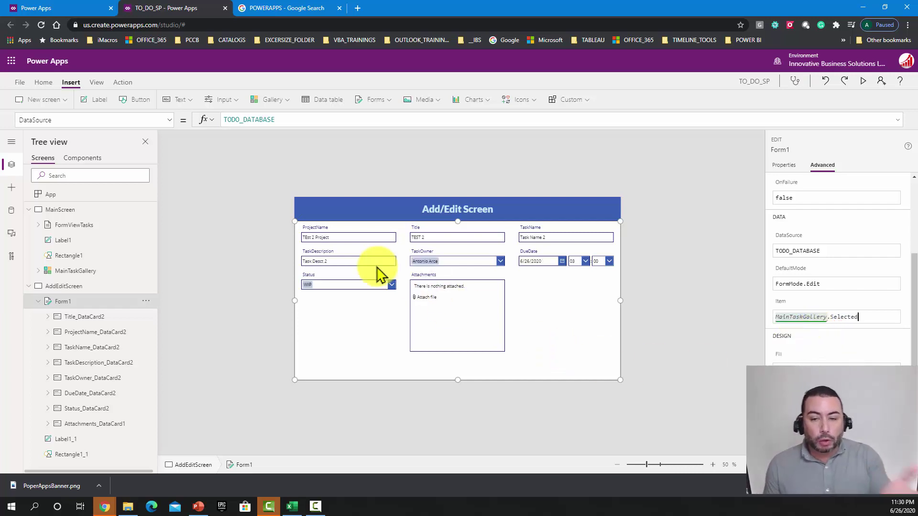
Step: Preview the app, select TEST TASK, then check AddEditScreen's form and return to MainScreen
left_click(86, 209)
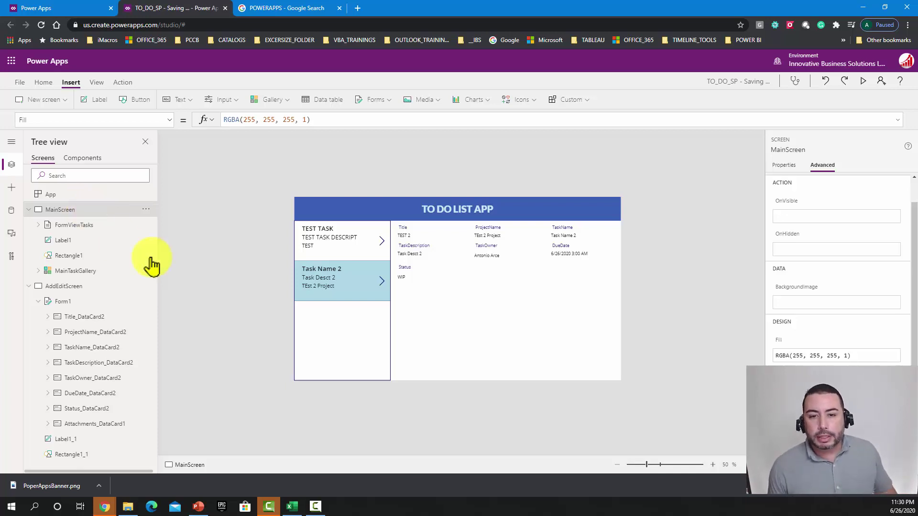
left_click(863, 82)
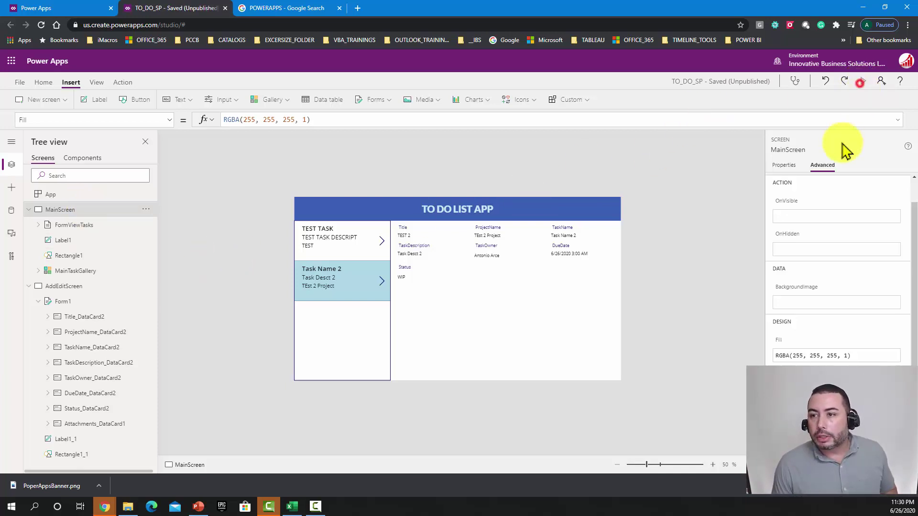
left_click(178, 134)
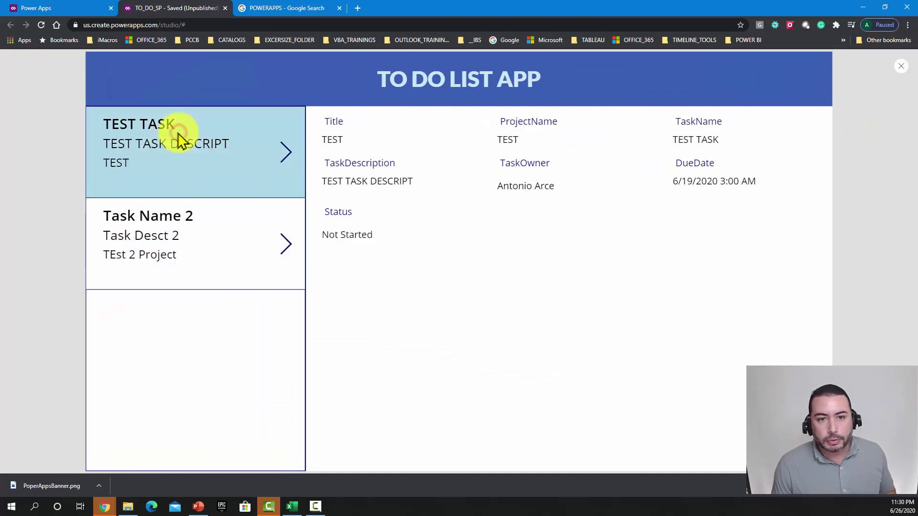
left_click(899, 69)
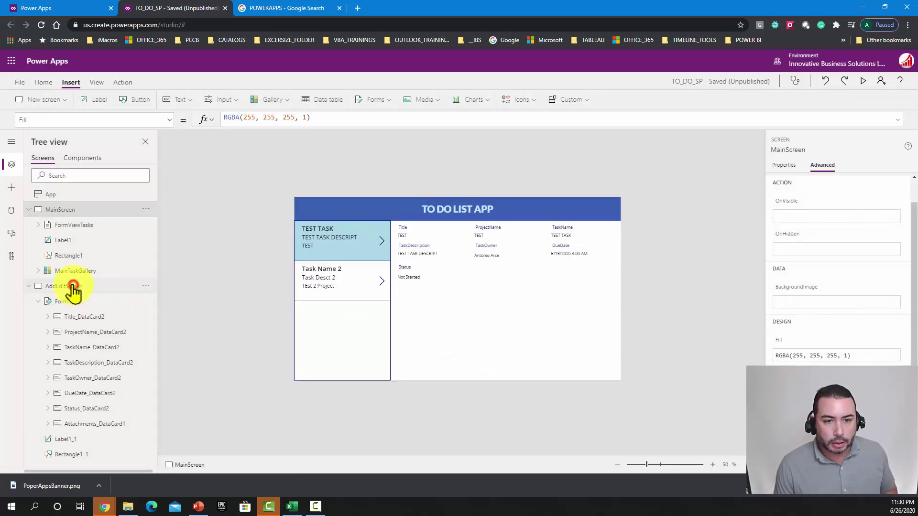
left_click(74, 287)
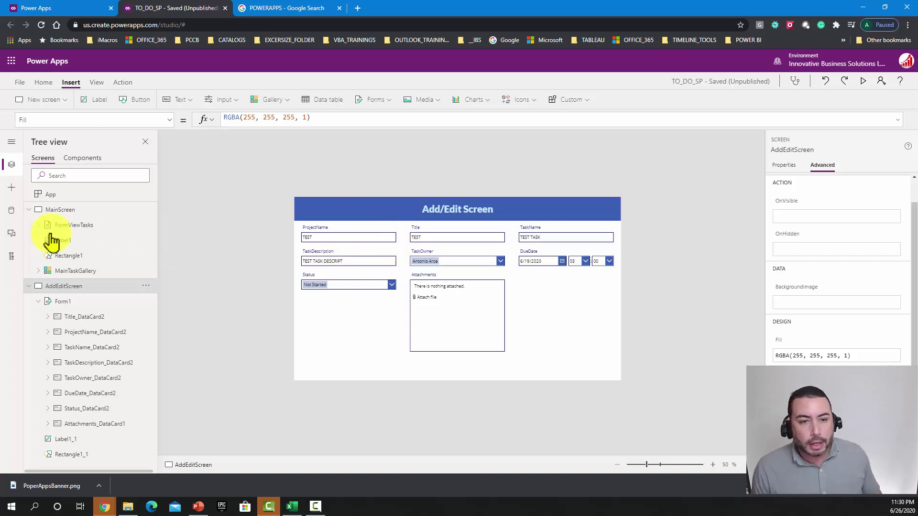
left_click(71, 209)
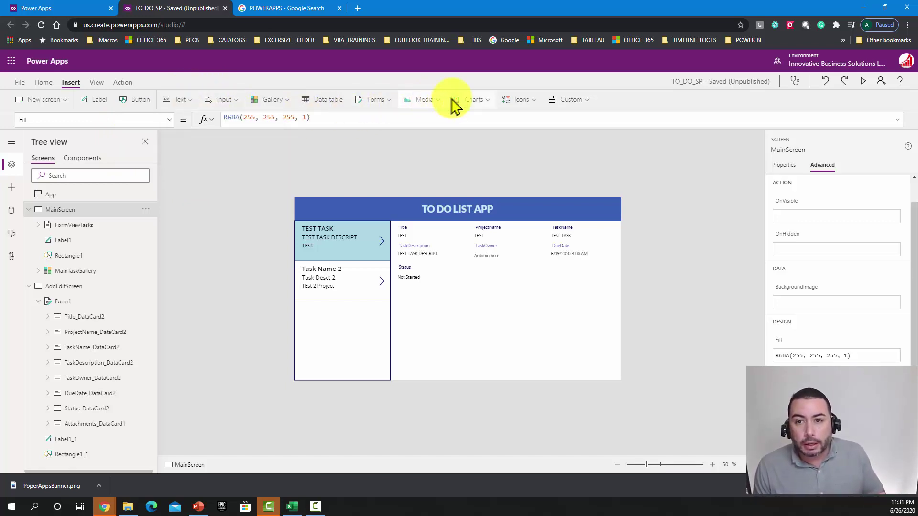
Step: Insert a plus (Add) icon and place it at the right end of the header
left_click(213, 98)
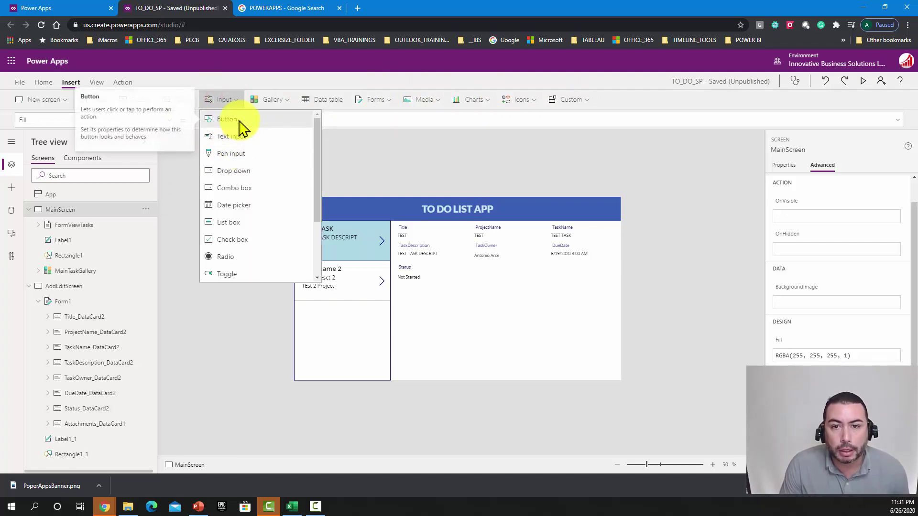
left_click(519, 108)
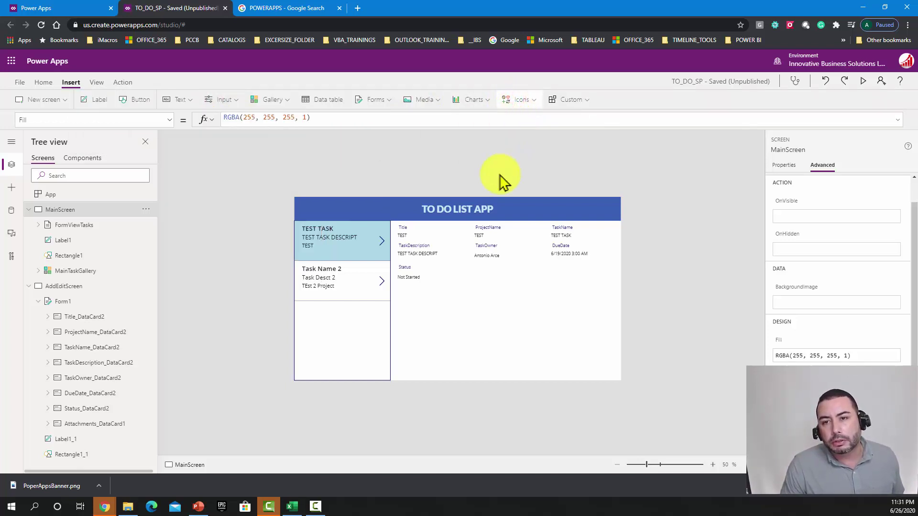
left_click(530, 100)
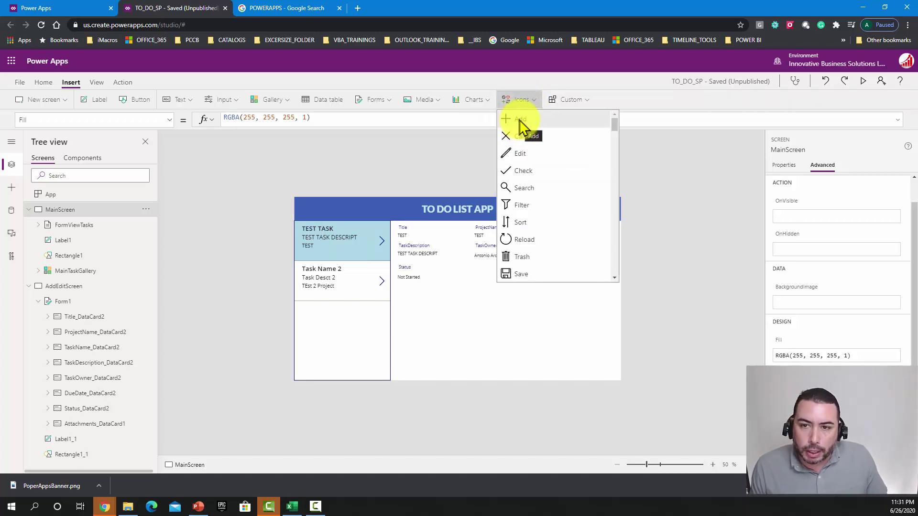
left_click(520, 120)
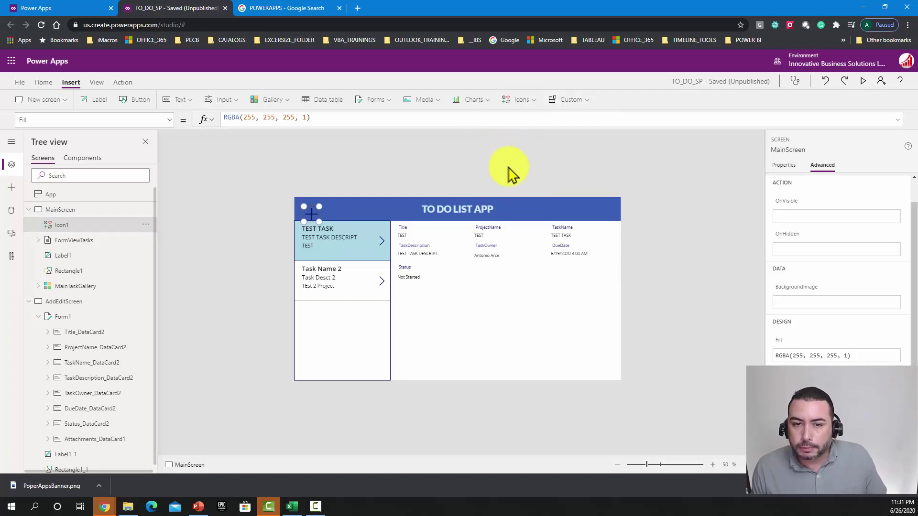
left_click_drag(313, 219, 606, 206)
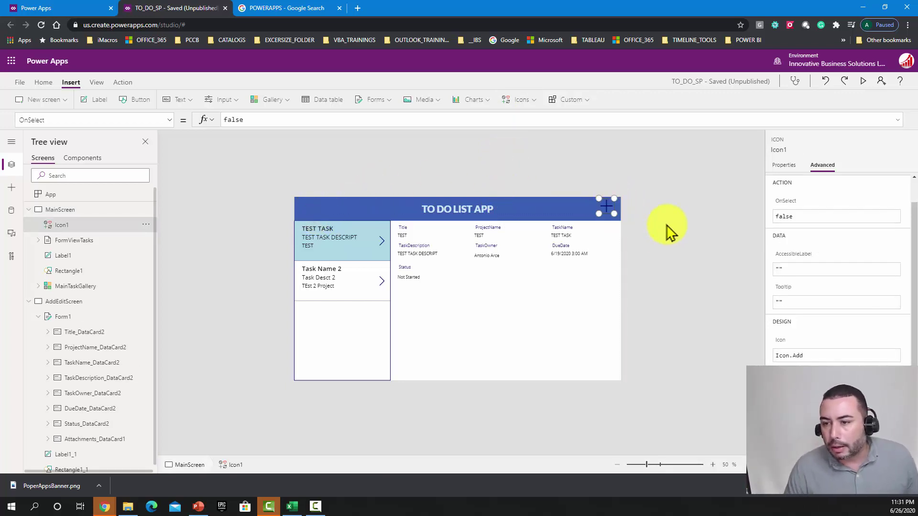
Step: Set the plus icon's colour to the white theme swatch
left_click(778, 172)
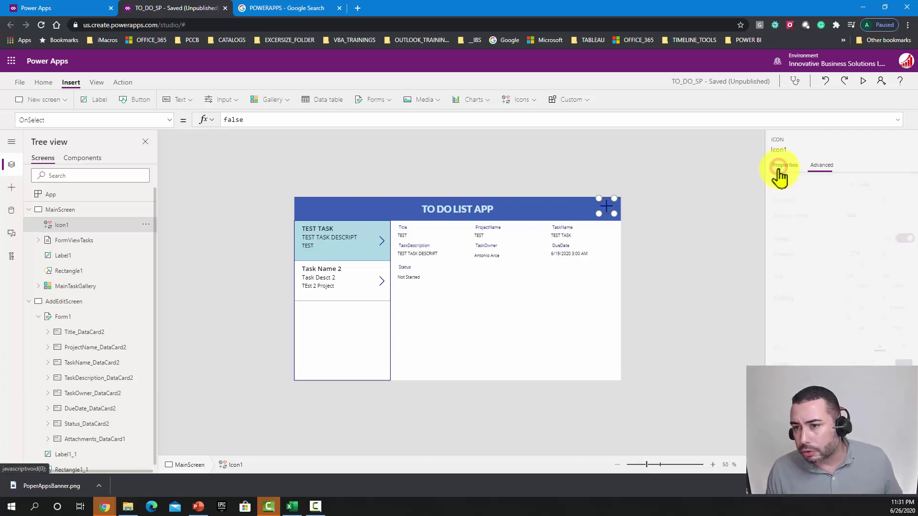
left_click(878, 348)
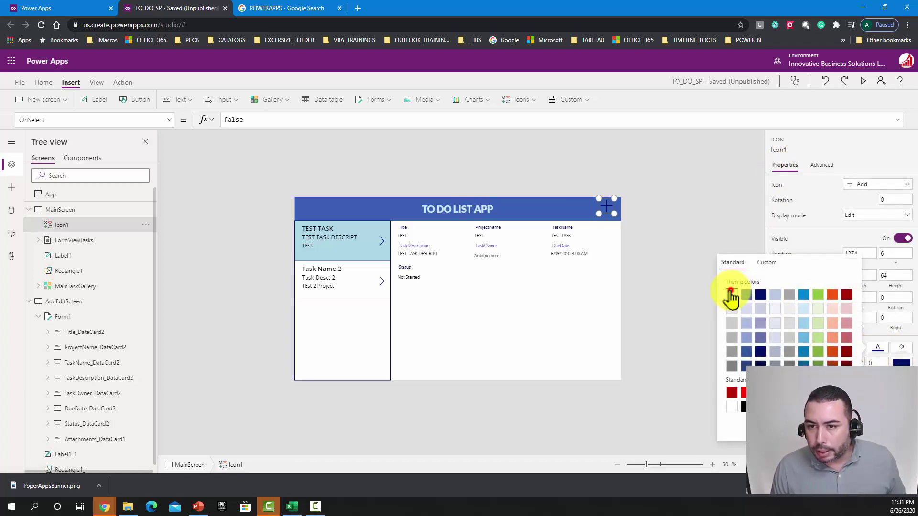
left_click(731, 295)
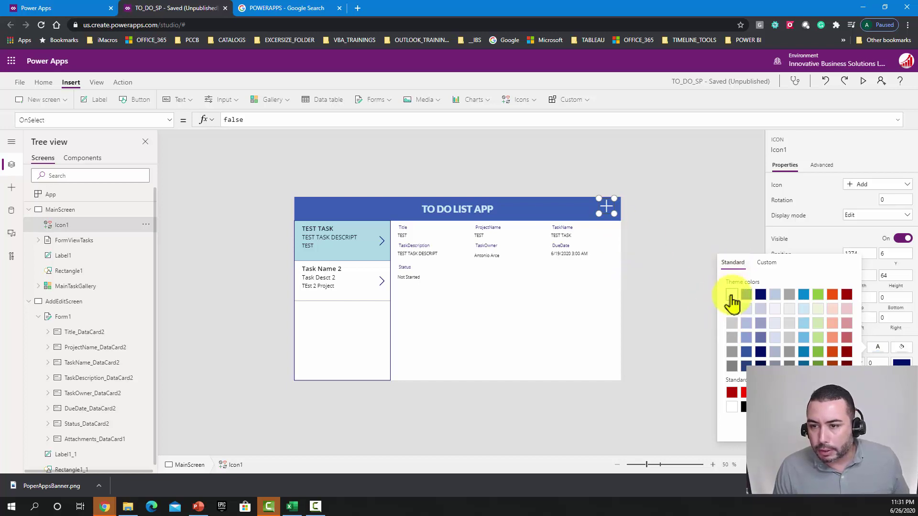
left_click(610, 214)
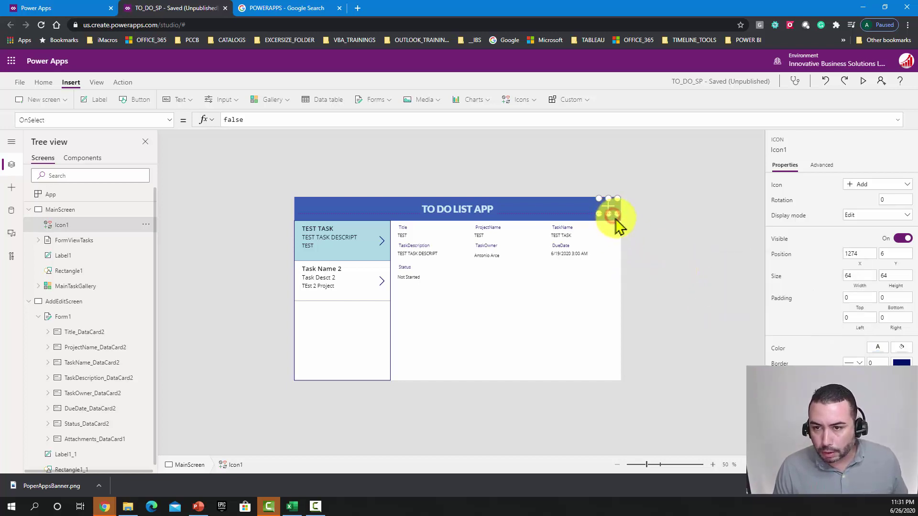
left_click(656, 203)
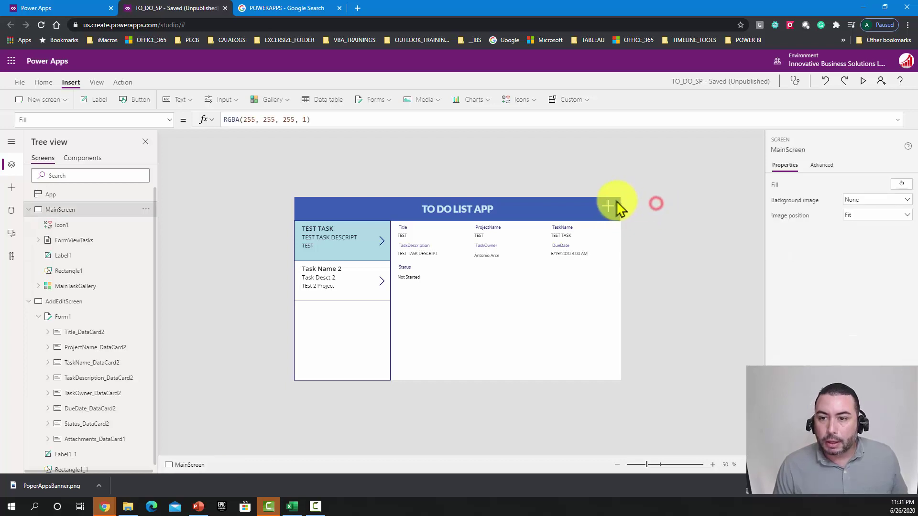
Step: Select Icon1 and open its OnSelect property, currently false, in the formula bar
left_click(612, 206)
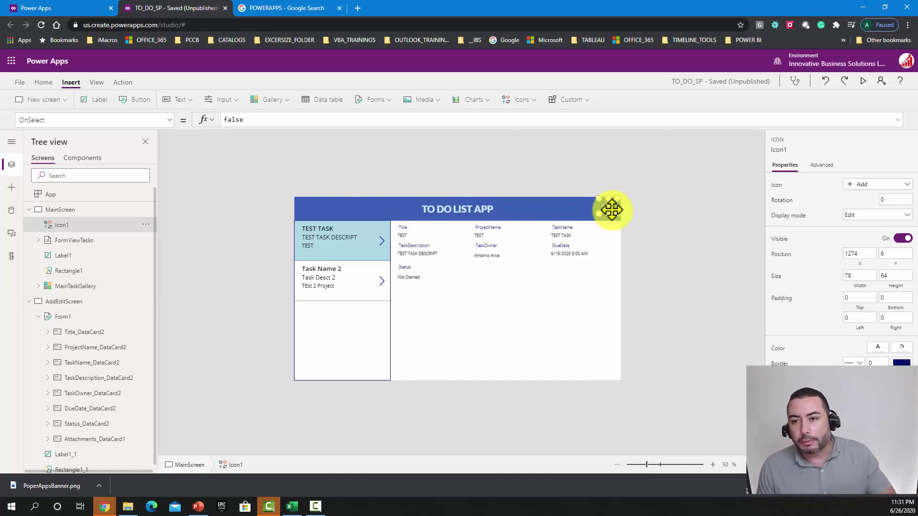
left_click(822, 165)
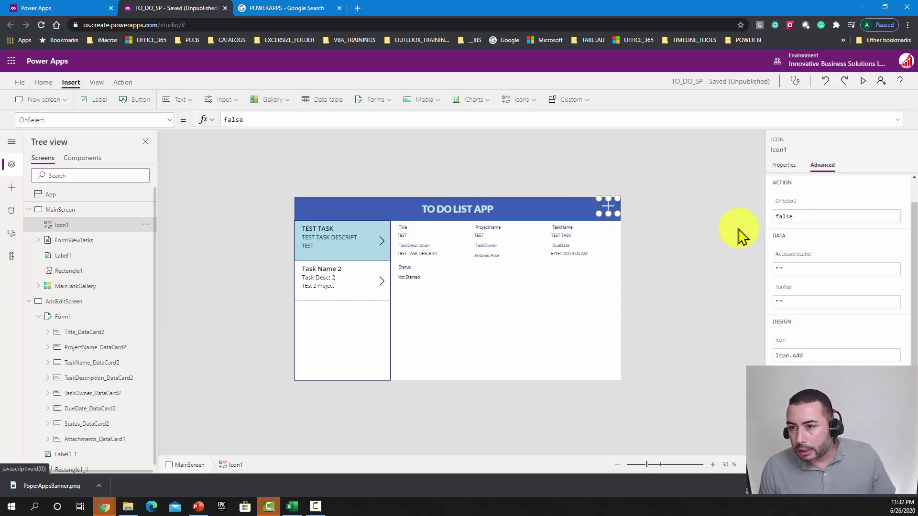
left_click(796, 216)
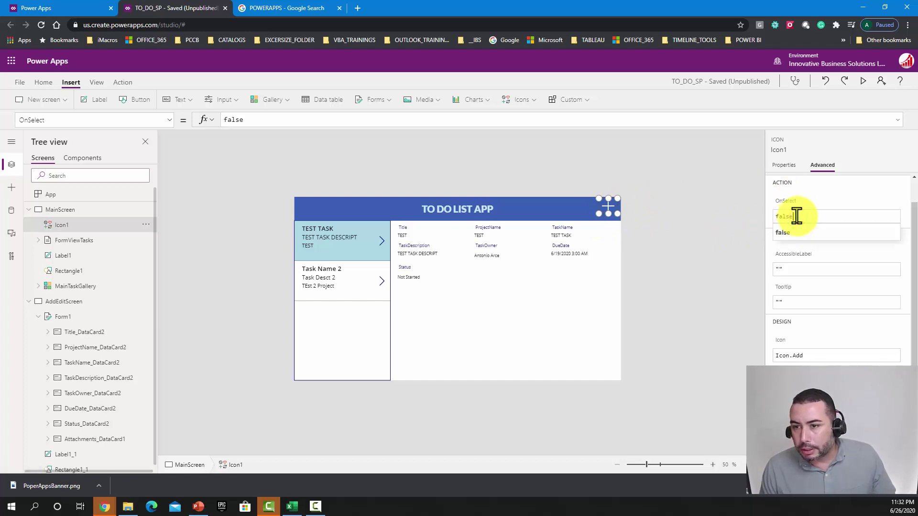
left_click(170, 121)
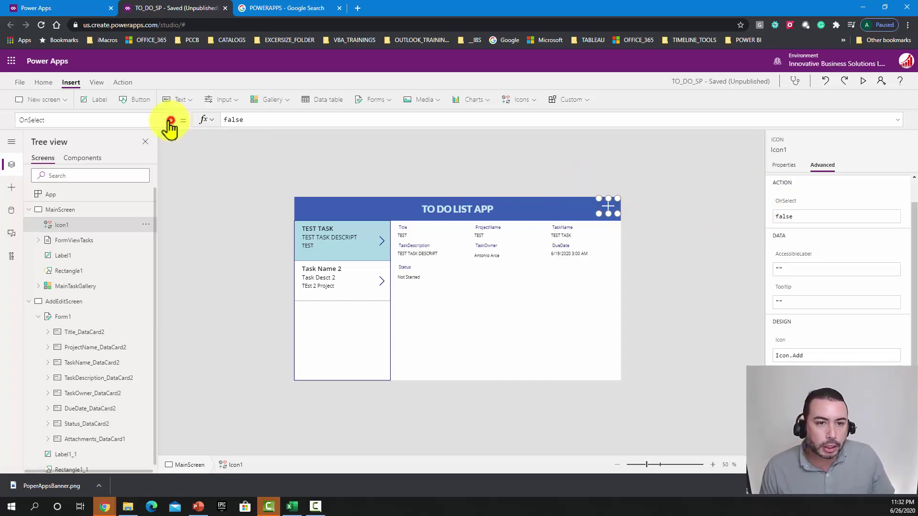
left_click(69, 230)
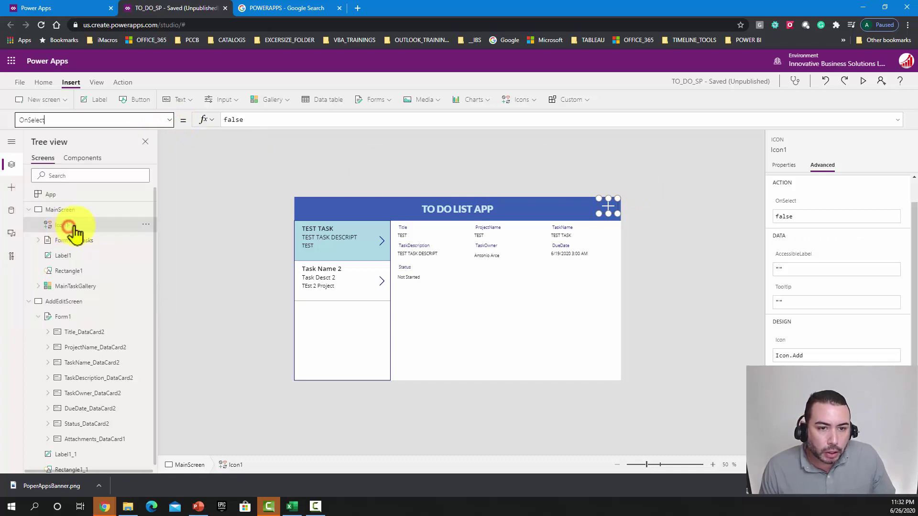
Step: Replace the plus icon's OnSelect value false with NewForm(Form1) and enlarge the formula bar
left_click(317, 121)
left_click_drag(316, 120, 211, 120)
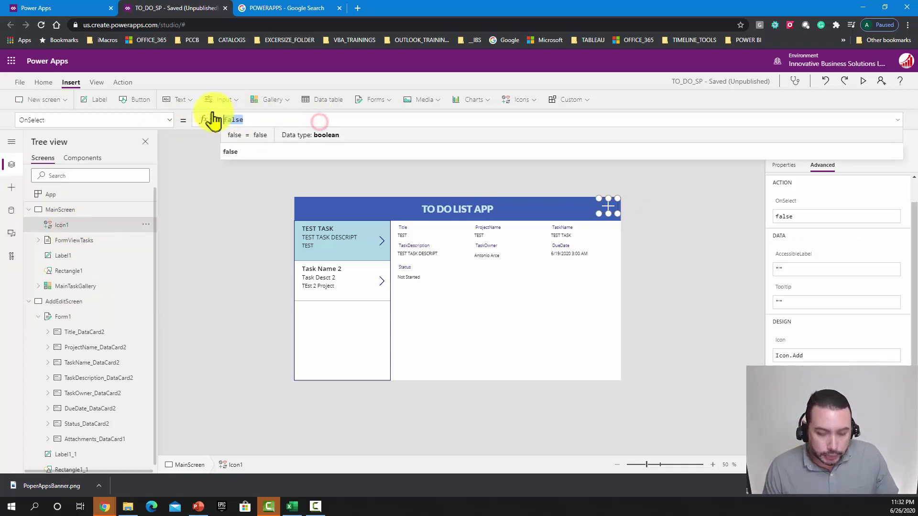
key("BackSpace")
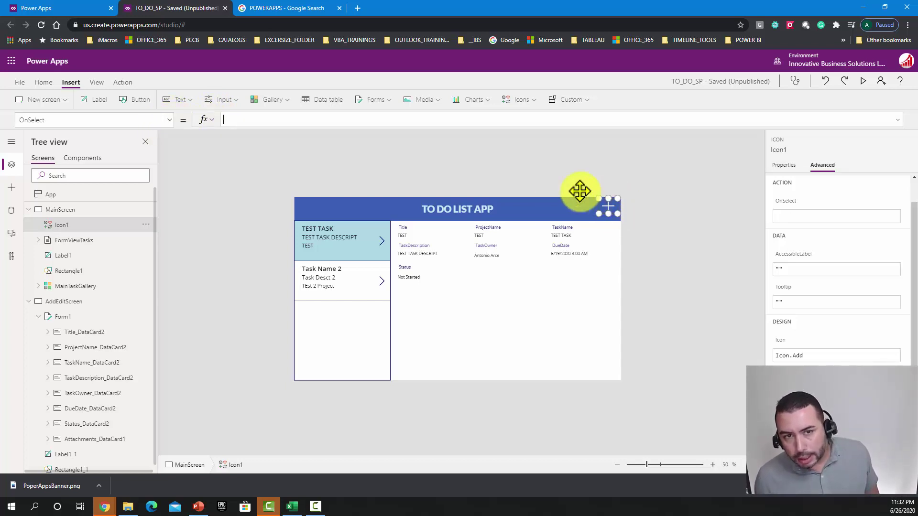
left_click(268, 120)
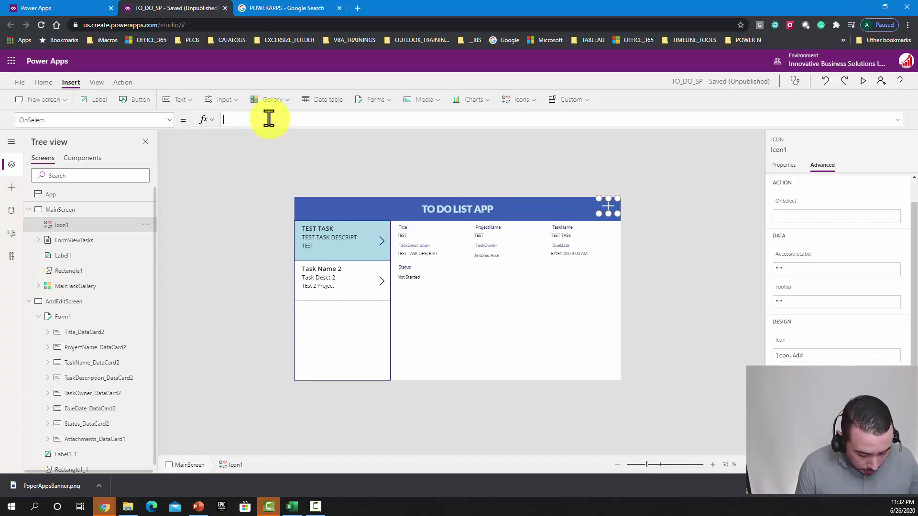
type("av")
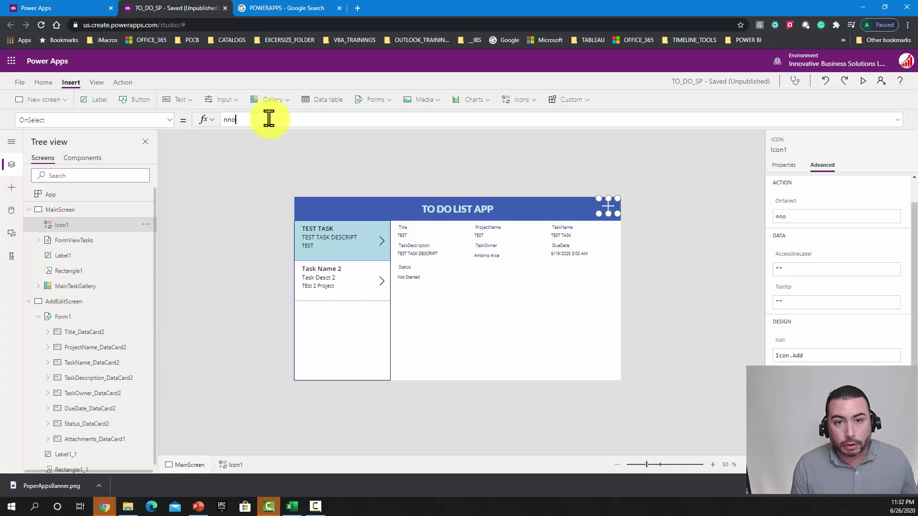
key("BackSpace")
key("BackSpace")
type("ew")
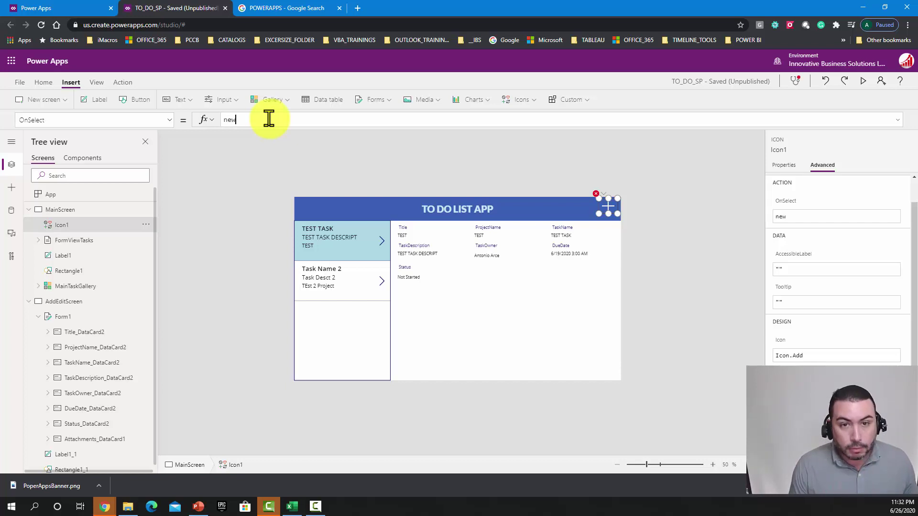
type("form")
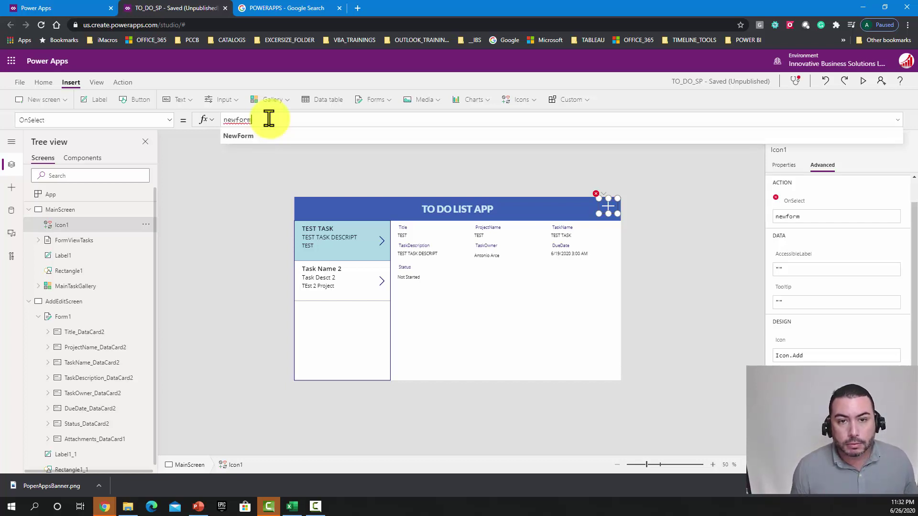
left_click(262, 136)
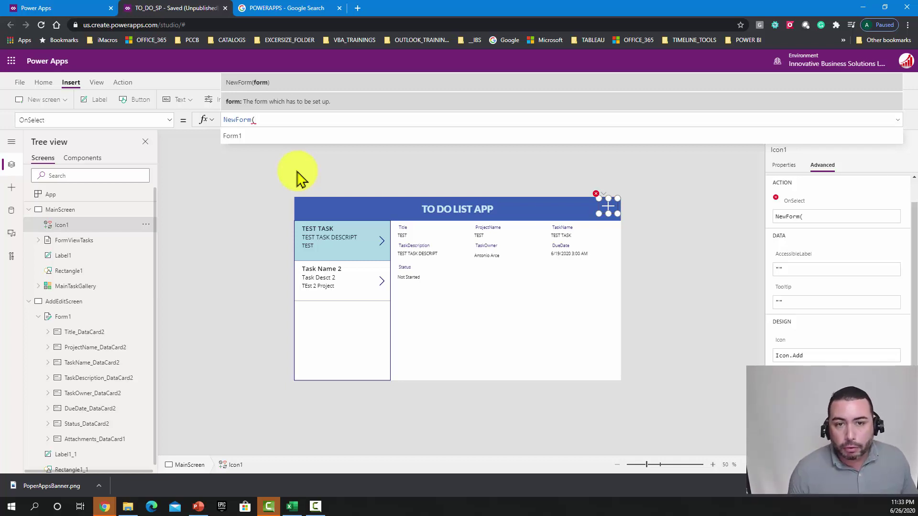
left_click(266, 138)
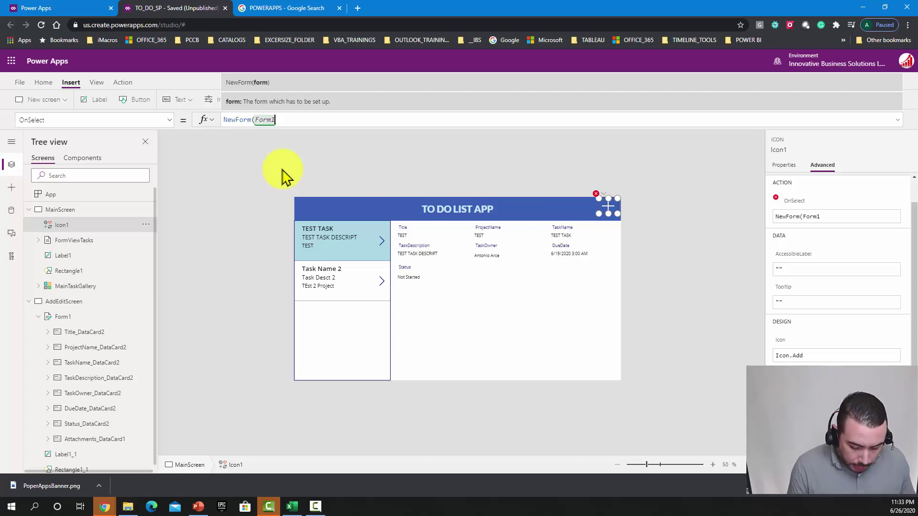
type(")")
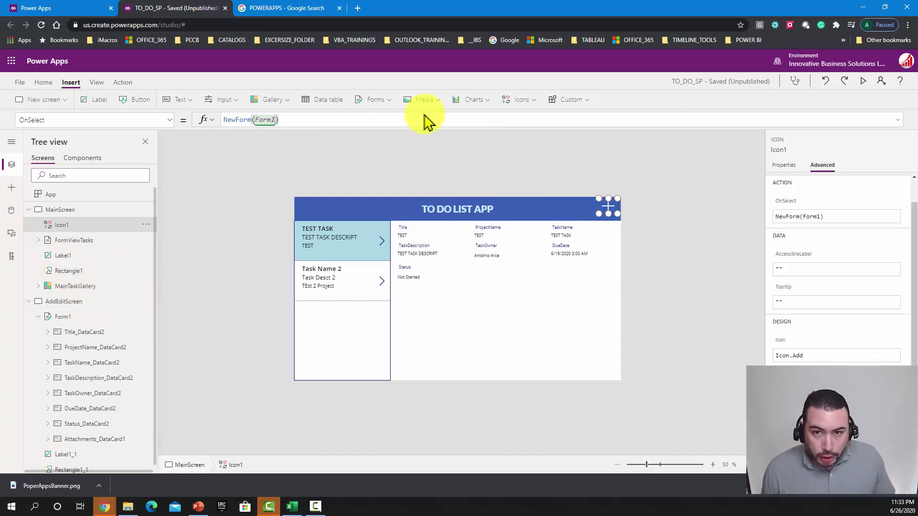
left_click_drag(401, 128, 403, 189)
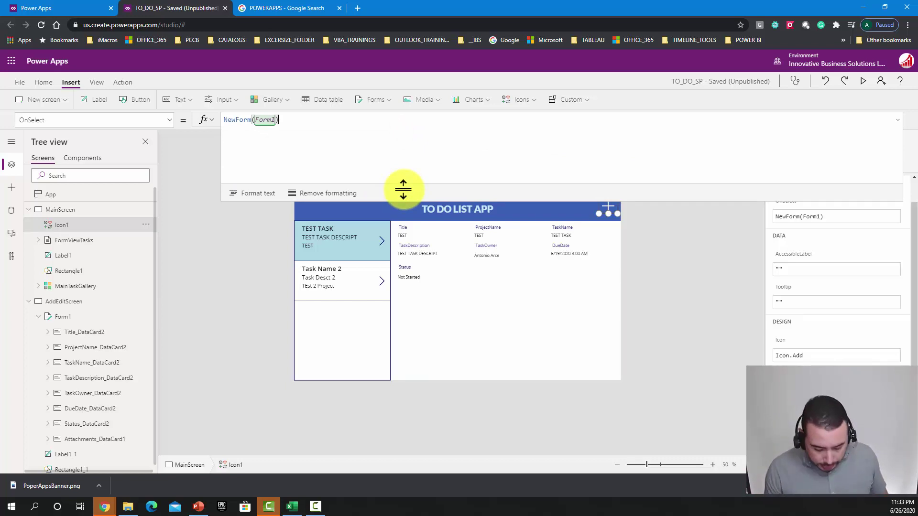
Step: Append ;Navigate(AddEditScreen) after NewForm(Form1) and put the Navigate call on its own line
type(";")
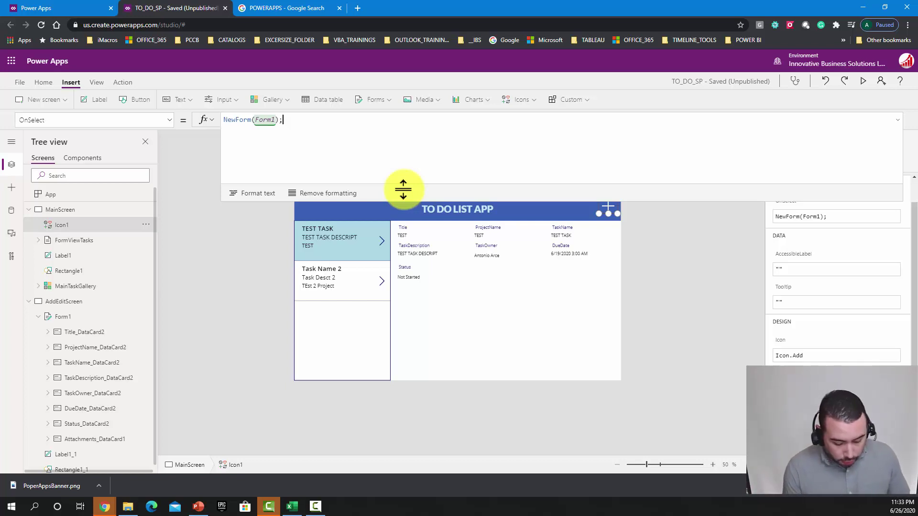
type("Na")
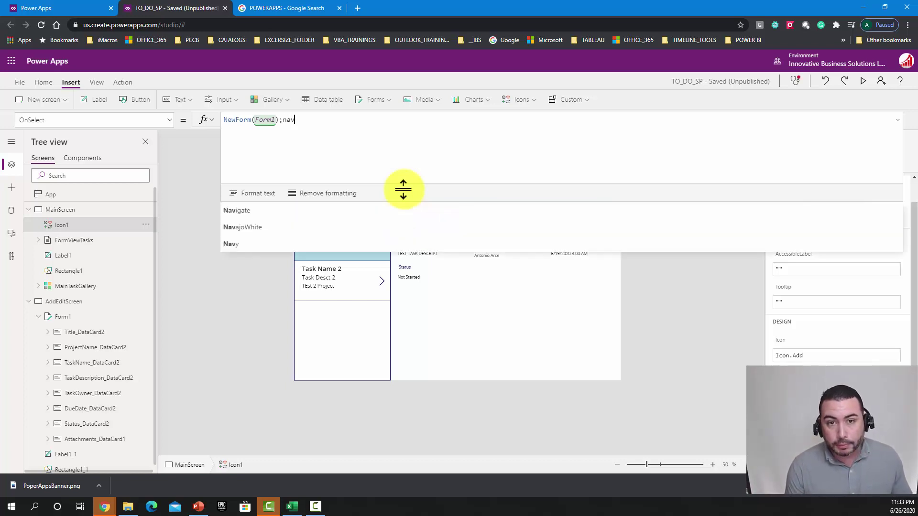
type("vigate")
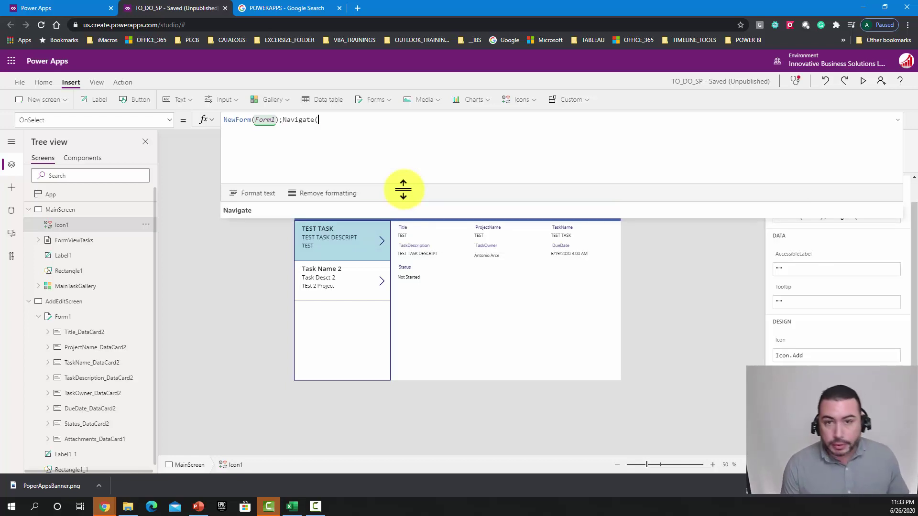
type("(")
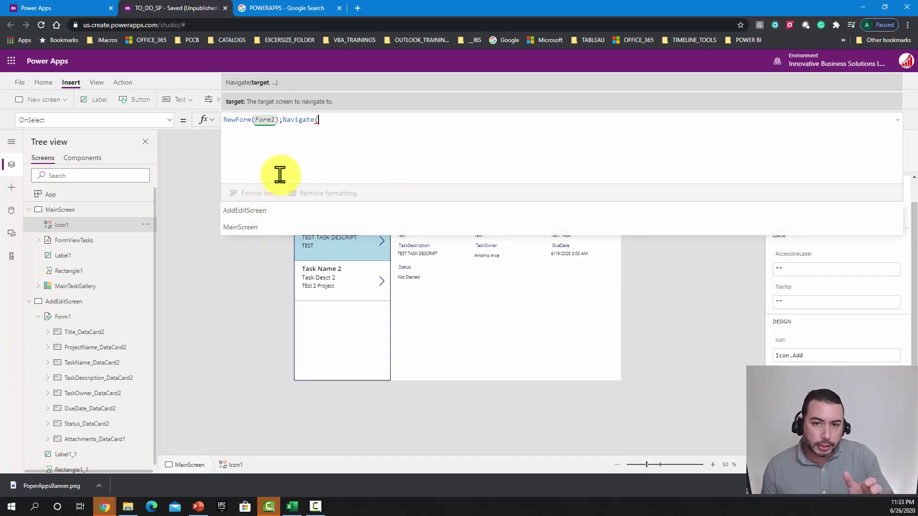
left_click(254, 214)
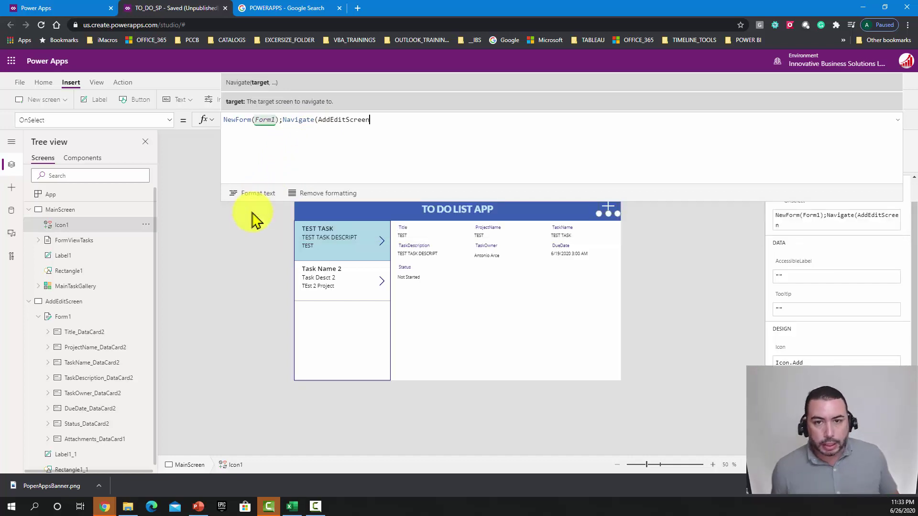
type(")")
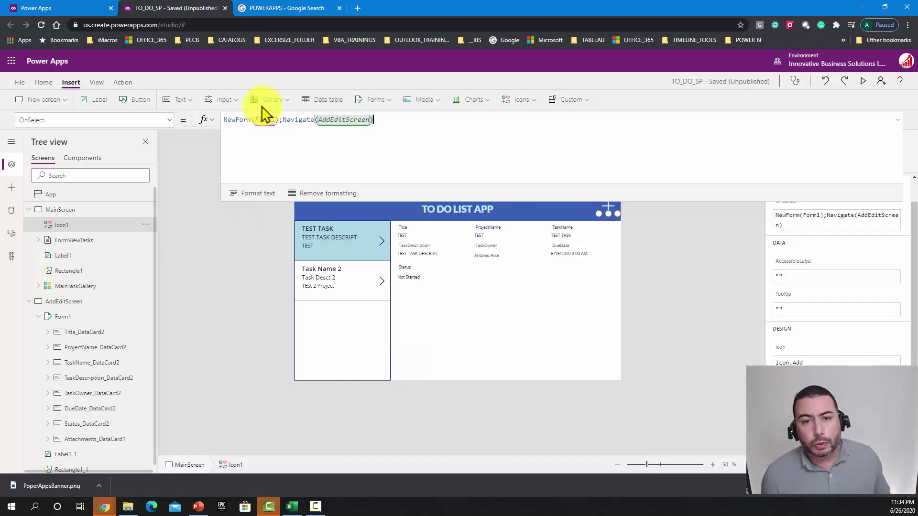
left_click(283, 119)
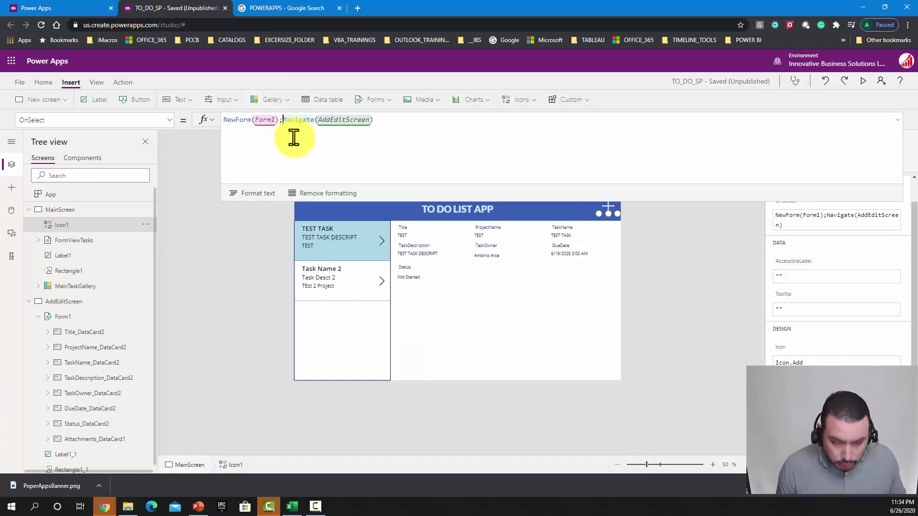
key("shift+Return")
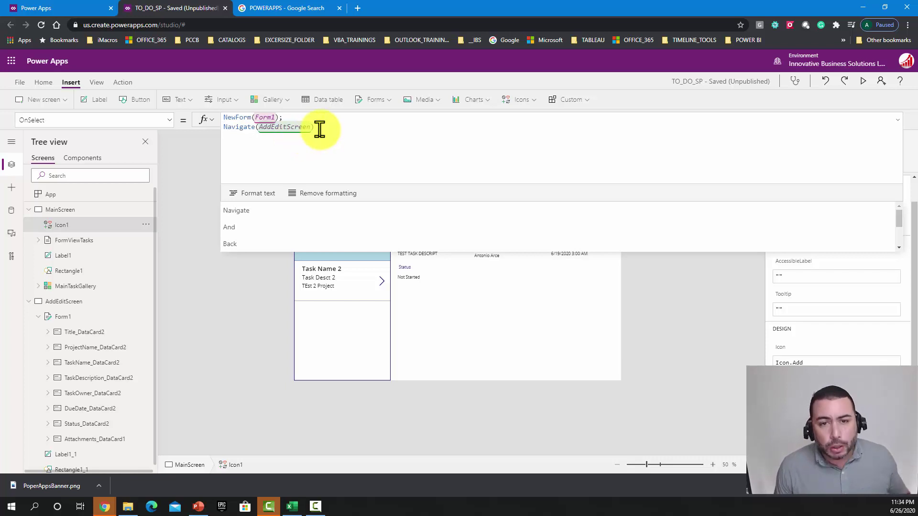
Step: Add the comment '//This command resets the form add a new record.' above NewForm(Form1)
left_click_drag(318, 127, 223, 119)
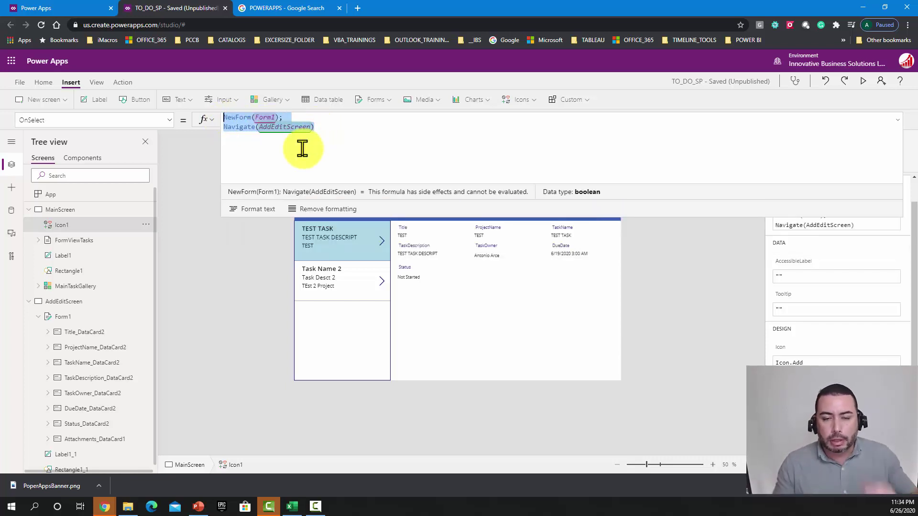
left_click(313, 120)
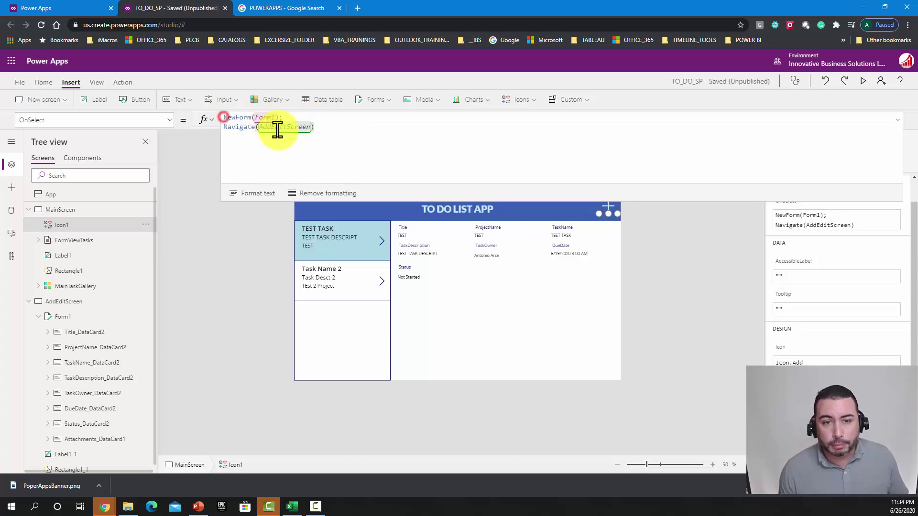
left_click(229, 121)
key("shift+Return")
key("shift+Return")
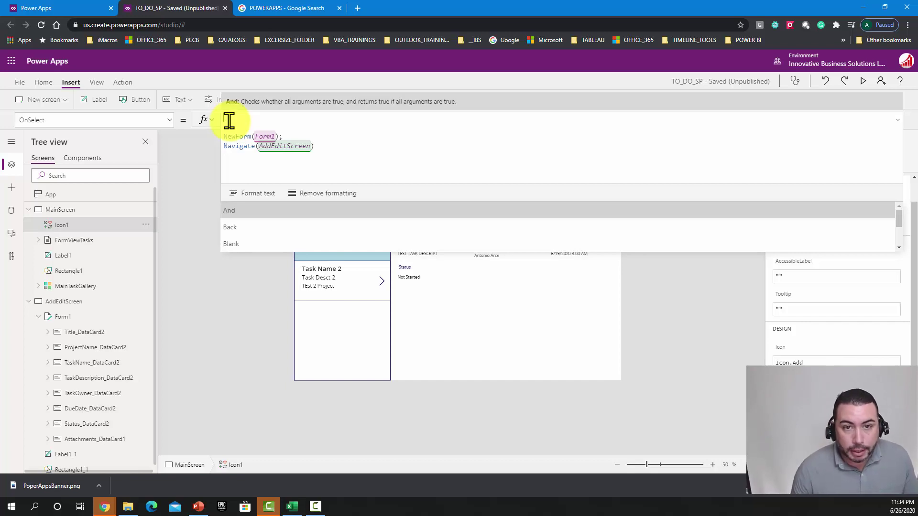
key("Escape")
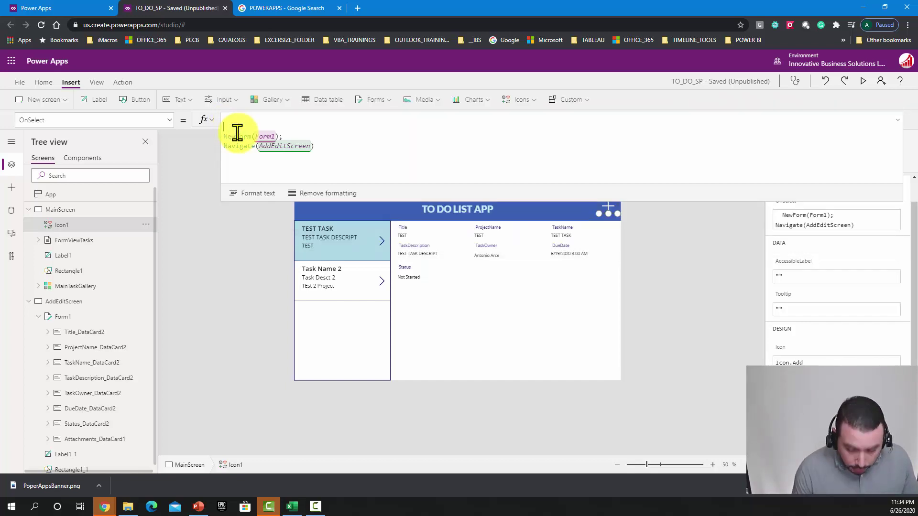
type("//")
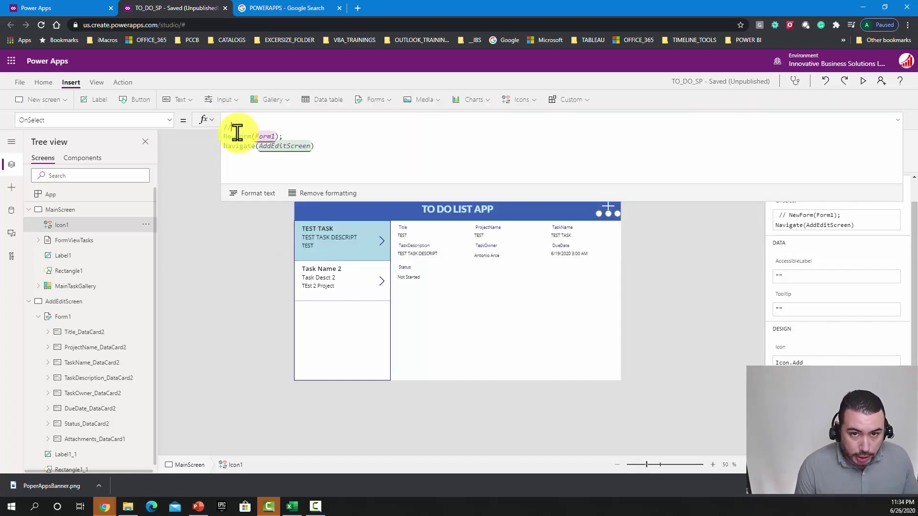
type("This ")
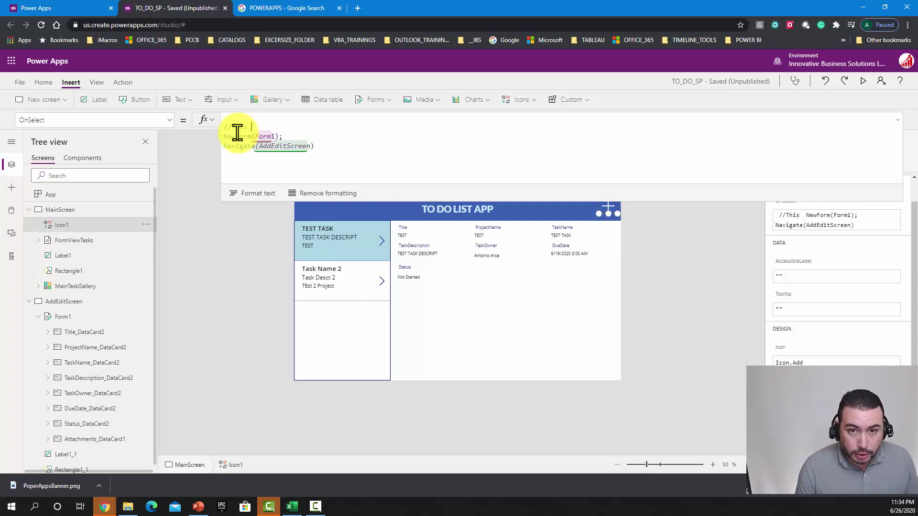
type("command ")
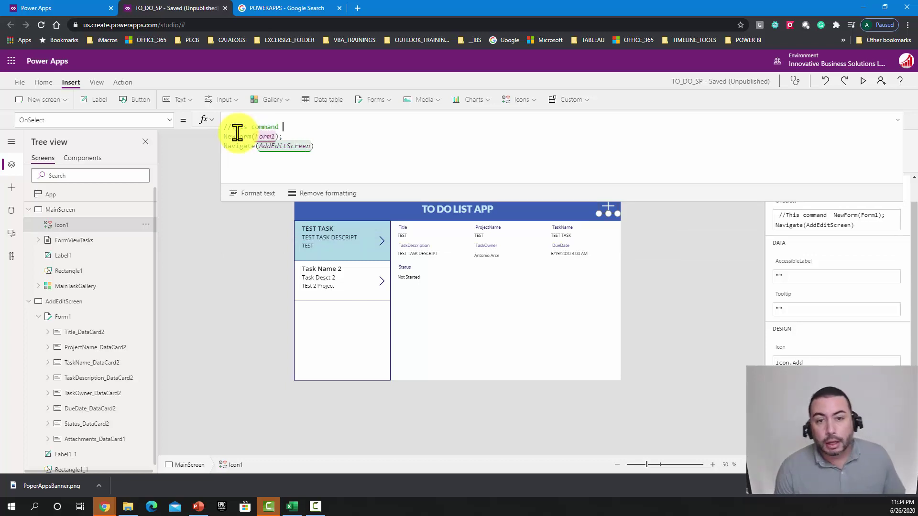
type("re")
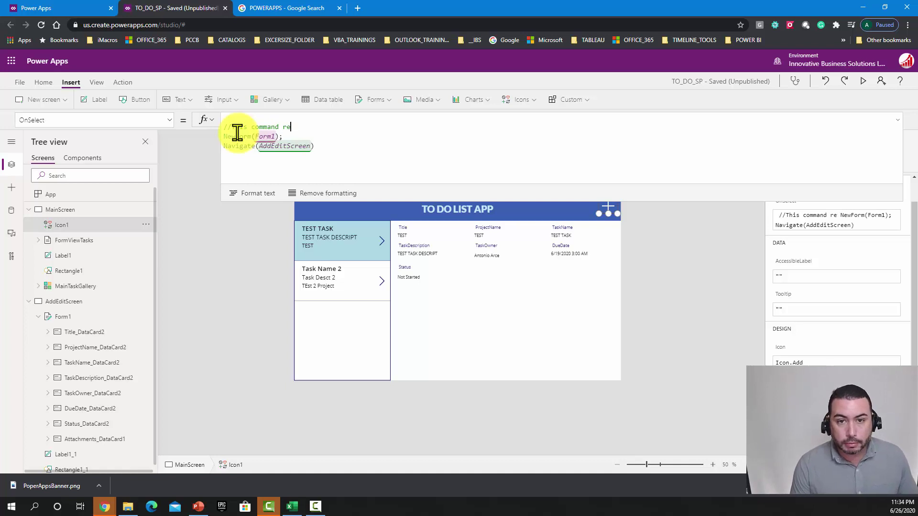
type("sets the ")
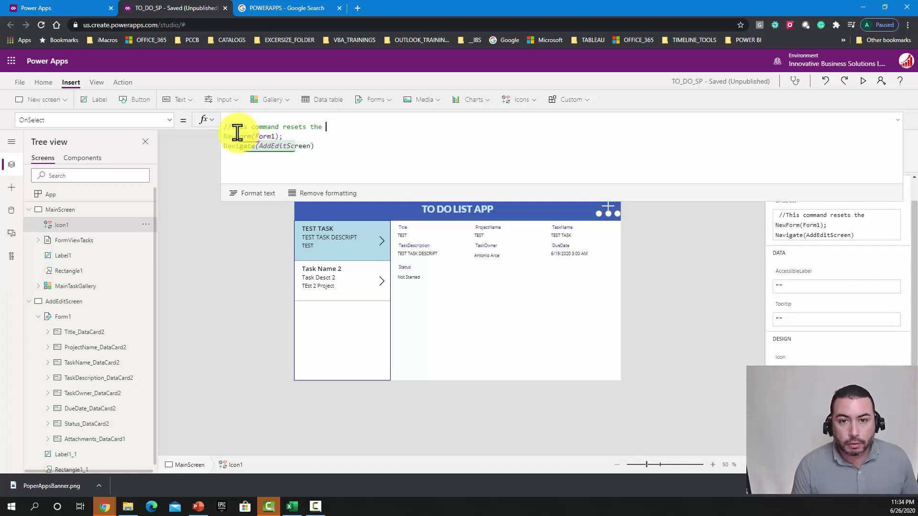
type("form add a ")
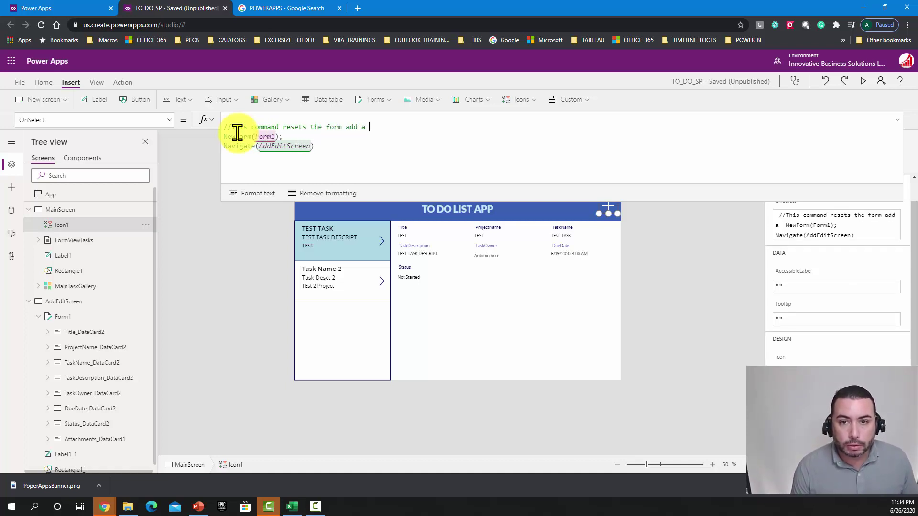
type("new recorddc")
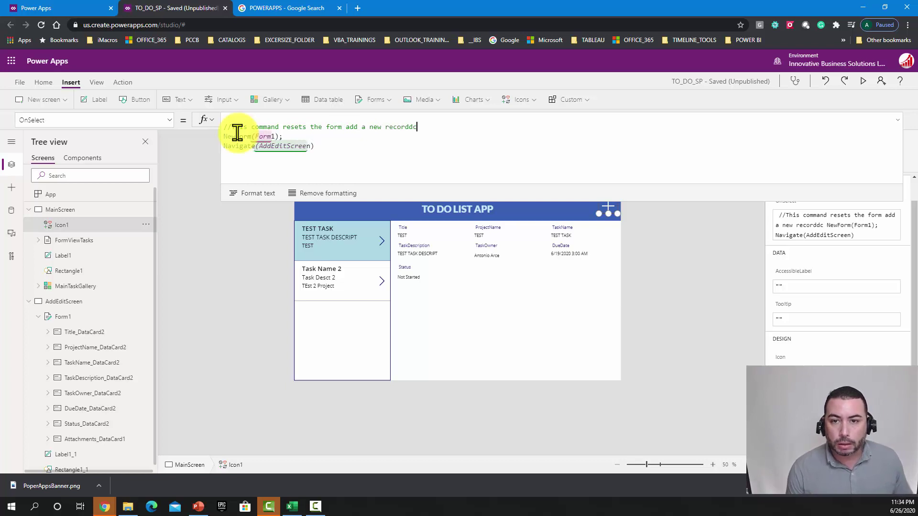
key("BackSpace")
key("BackSpace")
type(".")
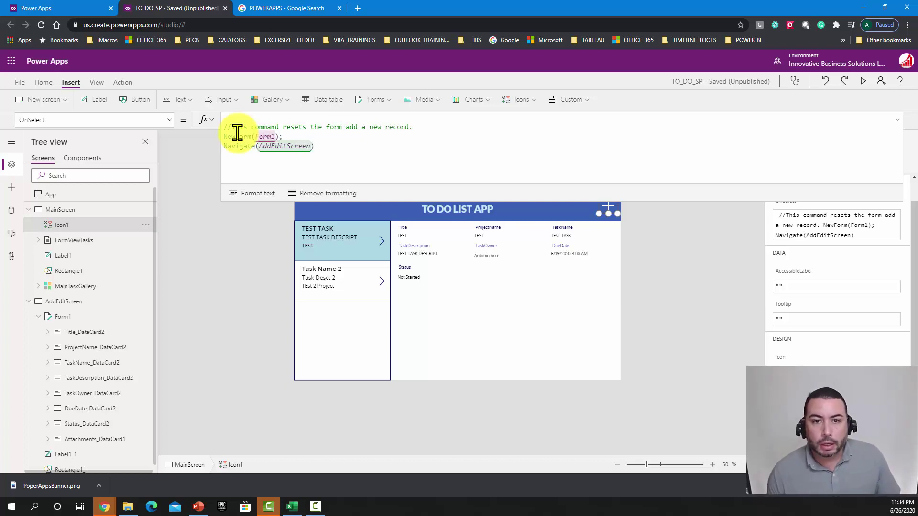
Step: Add the comment '//This command Navigates to the other screen' above the Navigate line
left_click(289, 138)
key("Return")
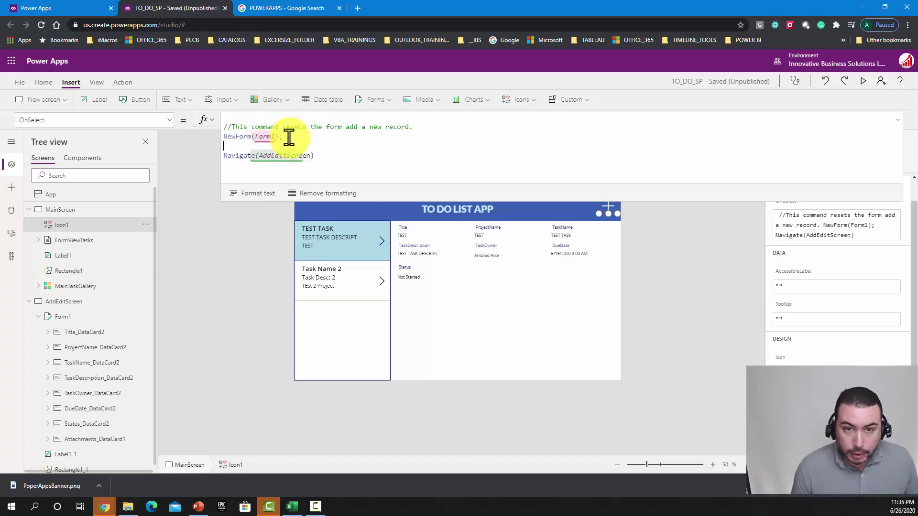
key("Return")
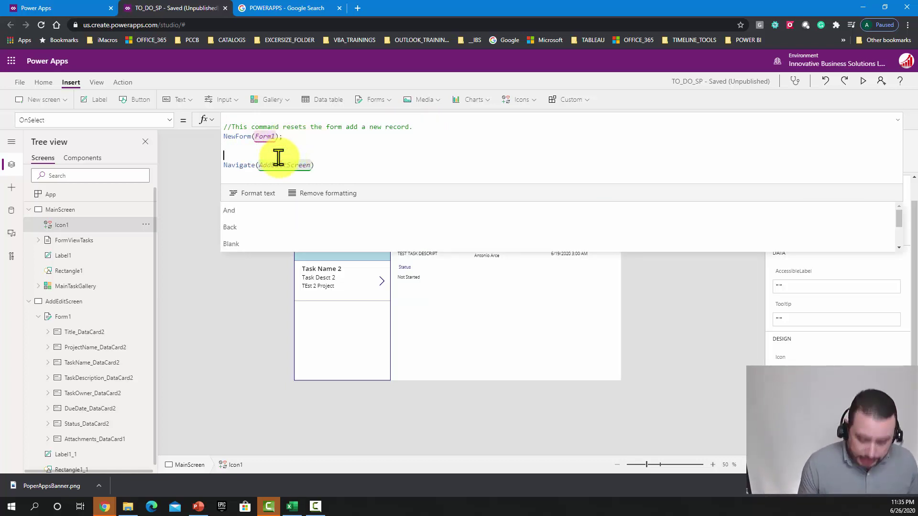
type("//")
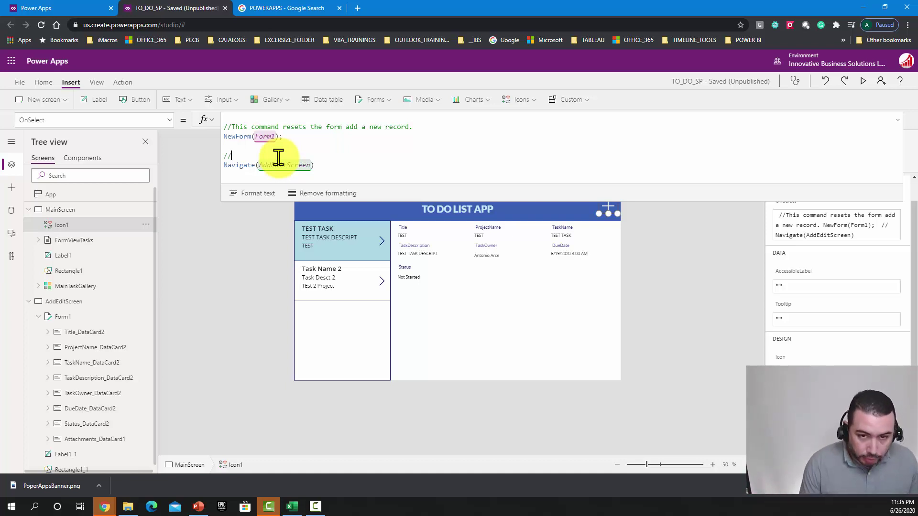
type("This co")
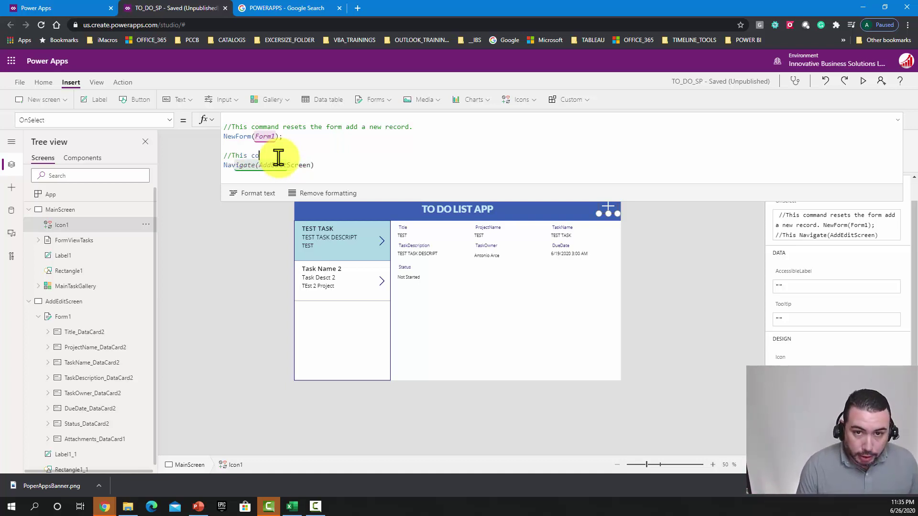
type("mmand Navi")
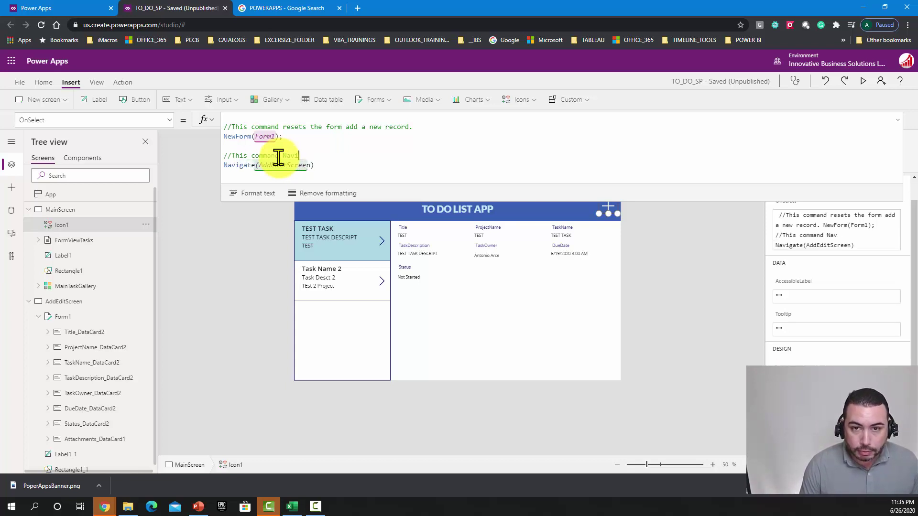
type("gates to the")
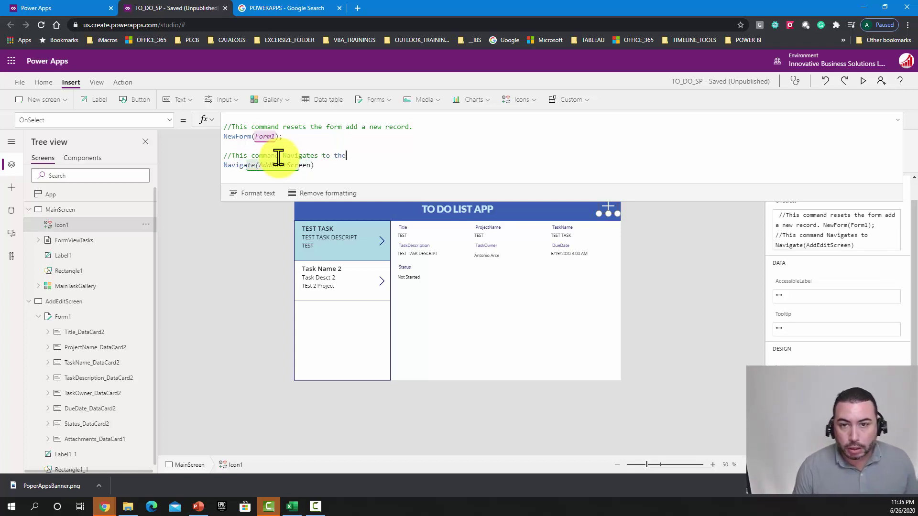
type(" other screen")
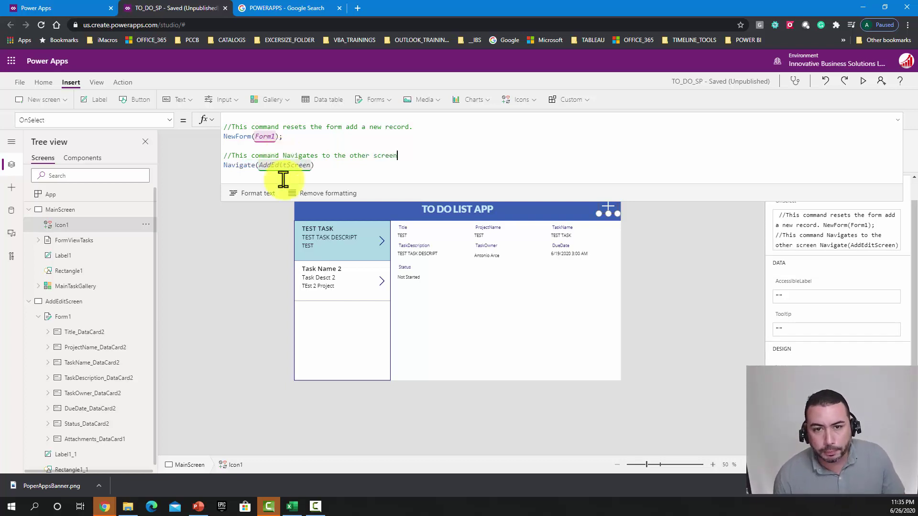
left_click(343, 165)
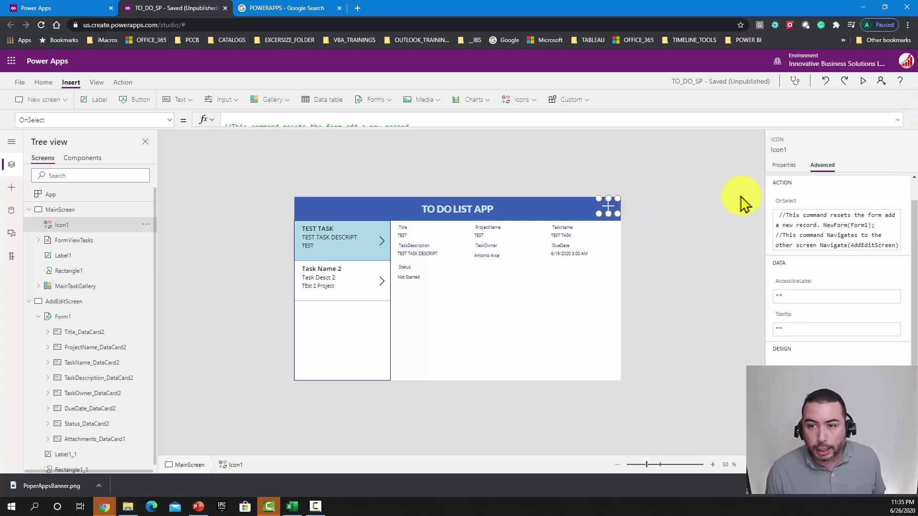
Step: Preview the app, tap + to reach the empty Add/Edit Screen, then exit preview
left_click(865, 81)
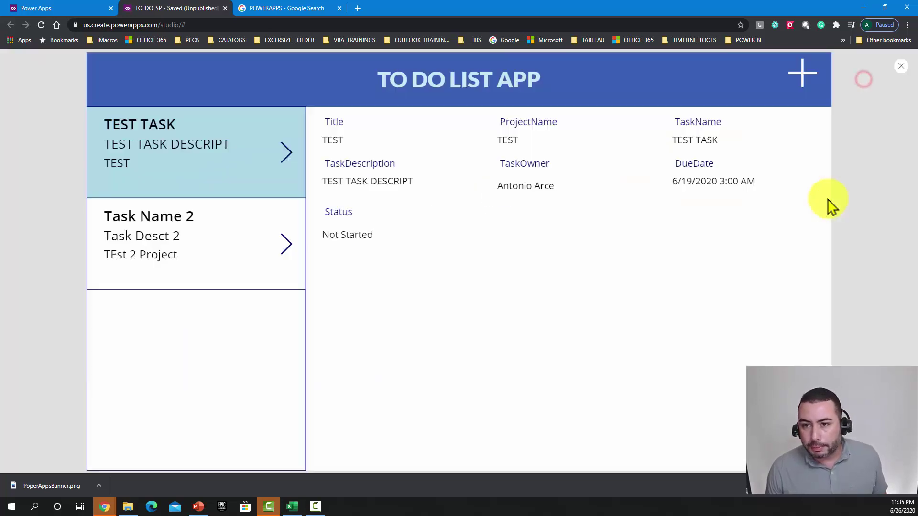
left_click(797, 80)
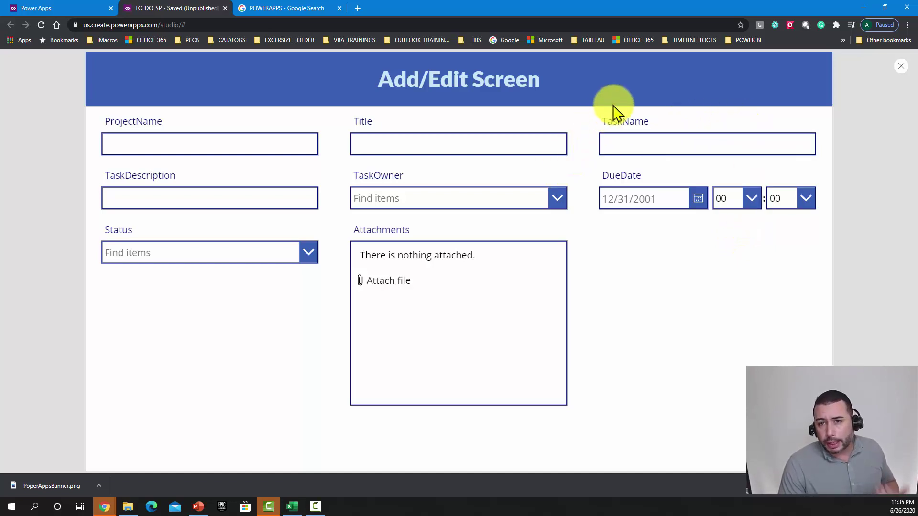
left_click(899, 68)
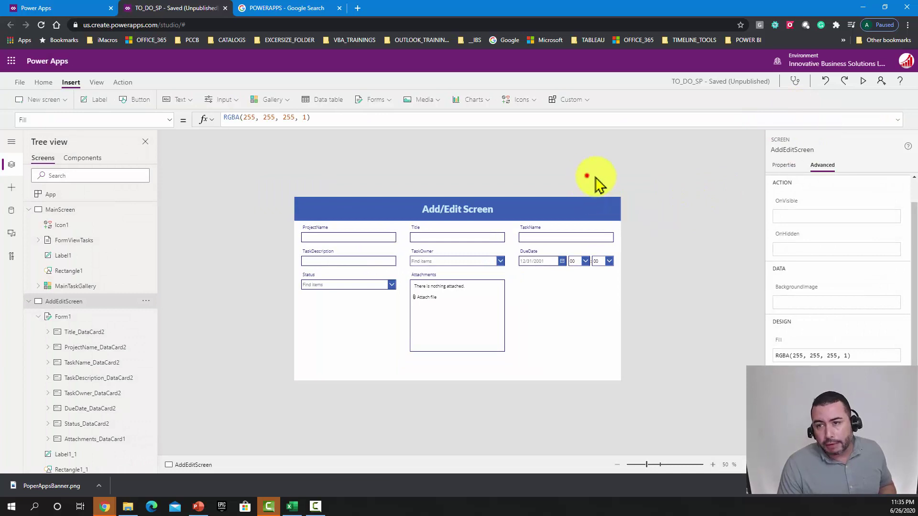
Step: Insert a save icon and move it to the right end of the Add/Edit Screen header
left_click(587, 175)
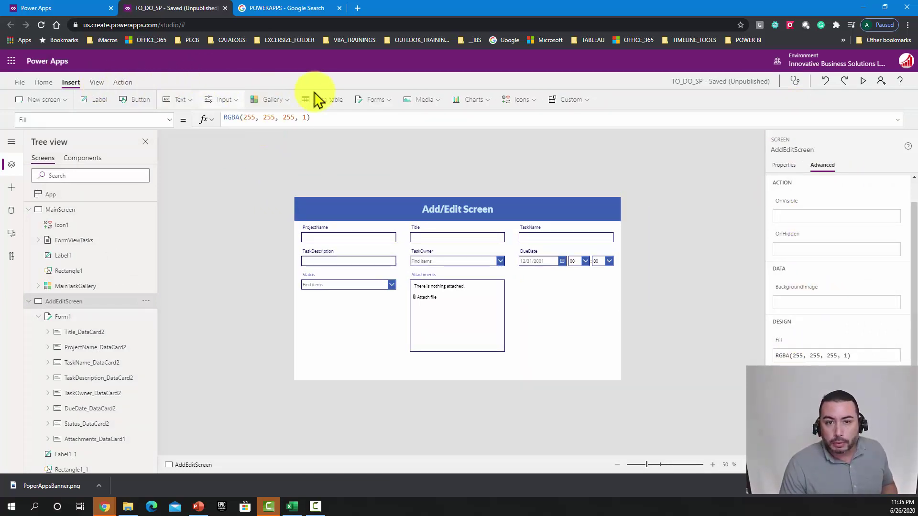
left_click(520, 102)
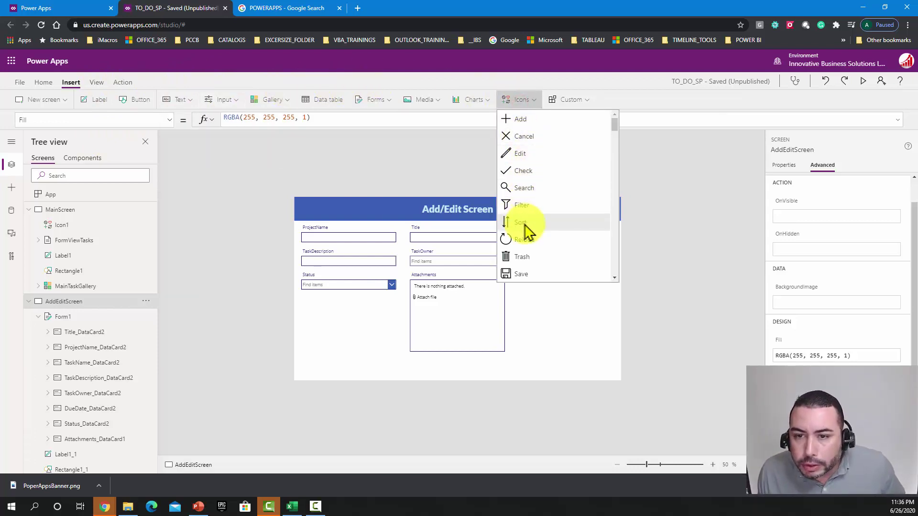
left_click(520, 274)
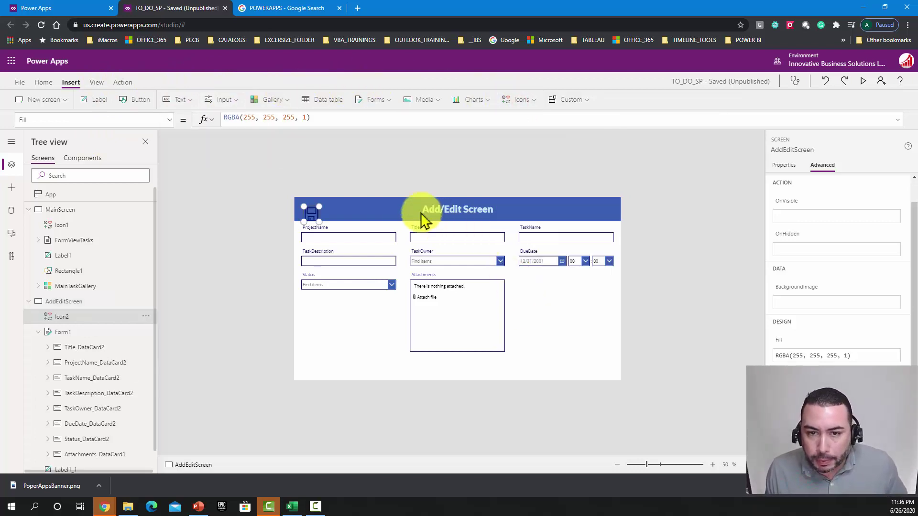
left_click_drag(311, 208, 610, 204)
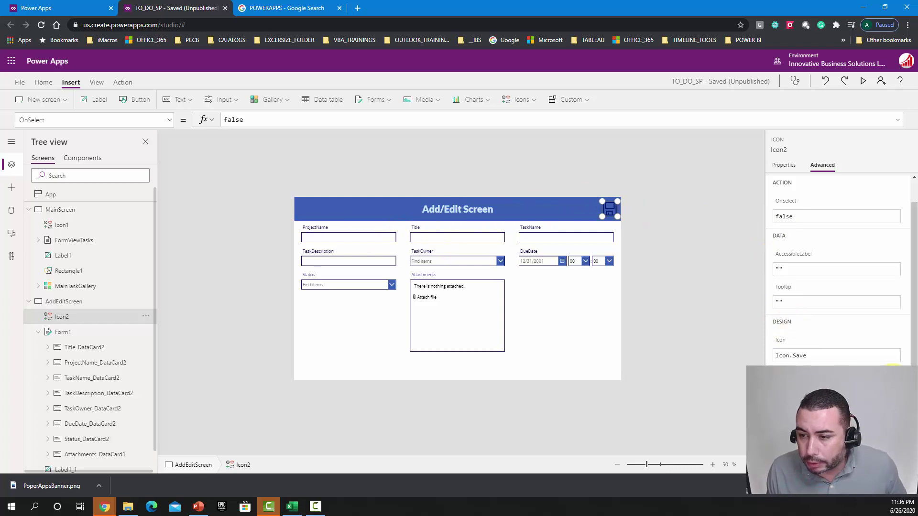
Step: Set the save icon's colour to white and show its Advanced properties
left_click(783, 165)
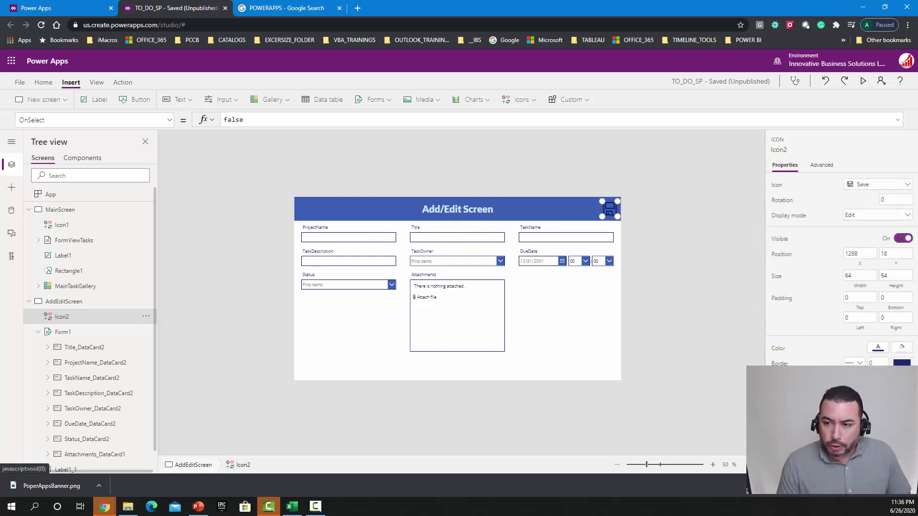
left_click(878, 354)
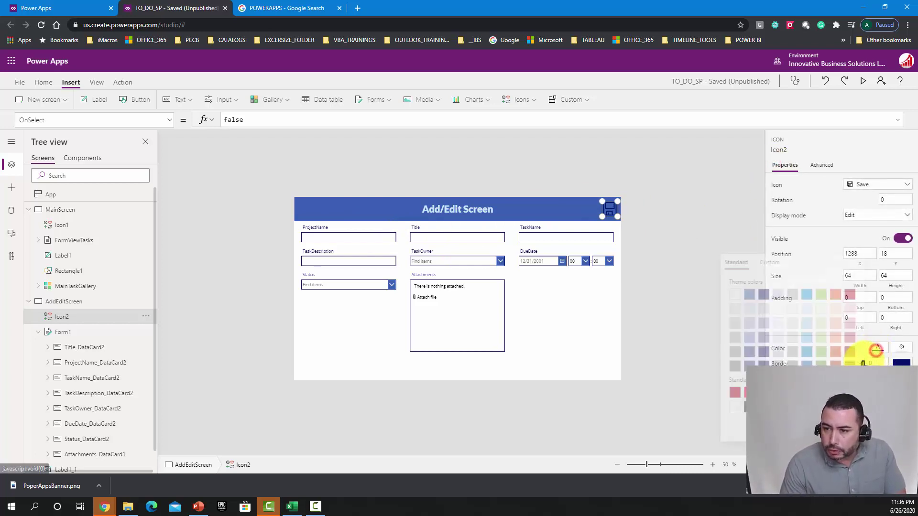
left_click(735, 294)
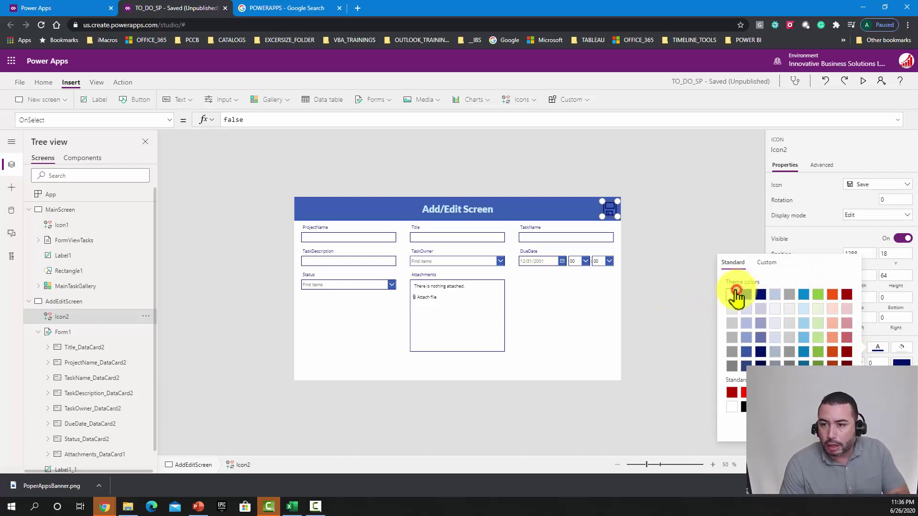
left_click(649, 225)
left_click(612, 214)
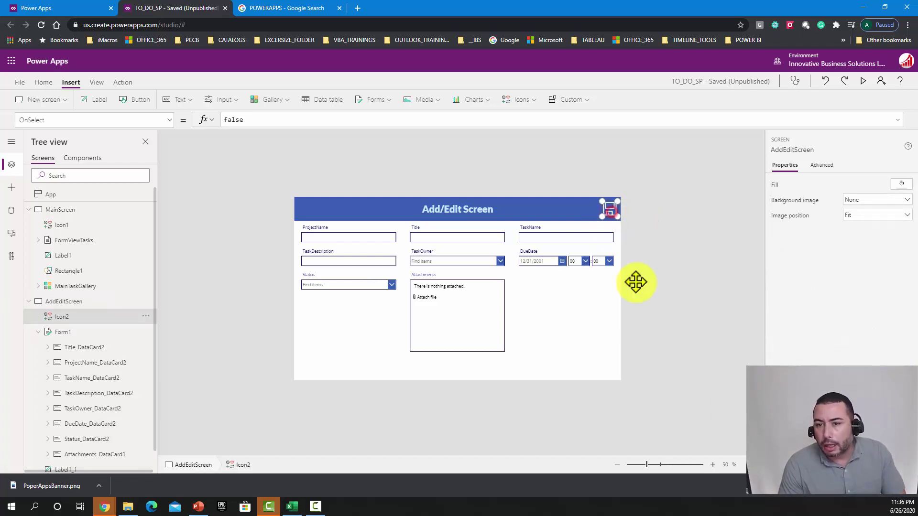
left_click(823, 166)
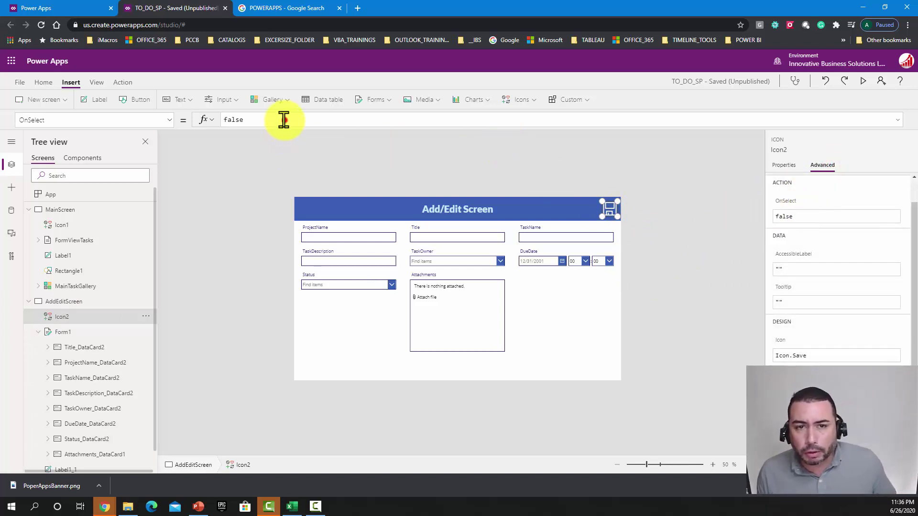
Step: Set the save icon's OnSelect to SubmitForm(Form1); with Back() on a second line
left_click(269, 119)
key("ctrl+a")
key("BackSpace")
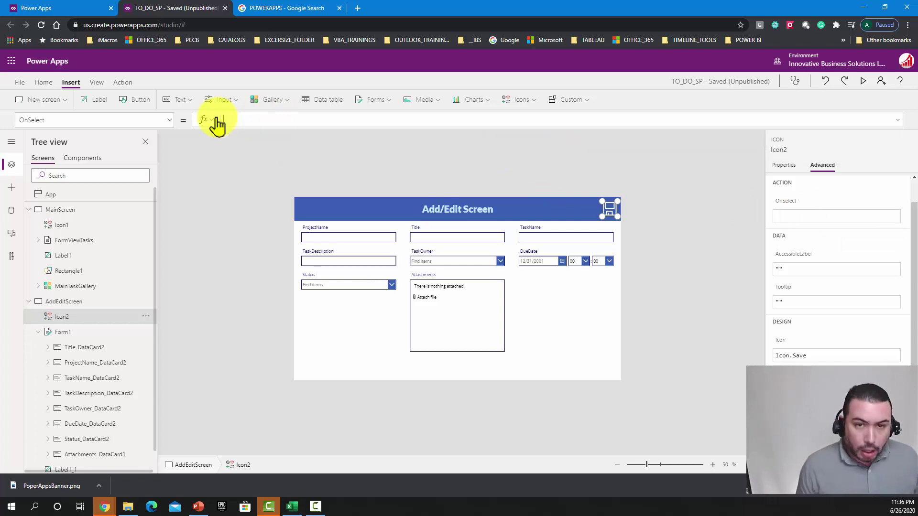
key("ctrl+s")
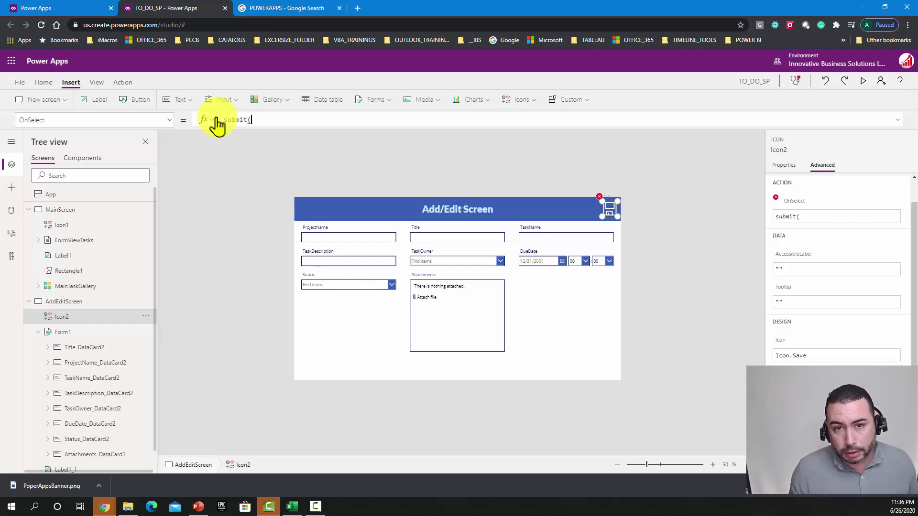
type("form")
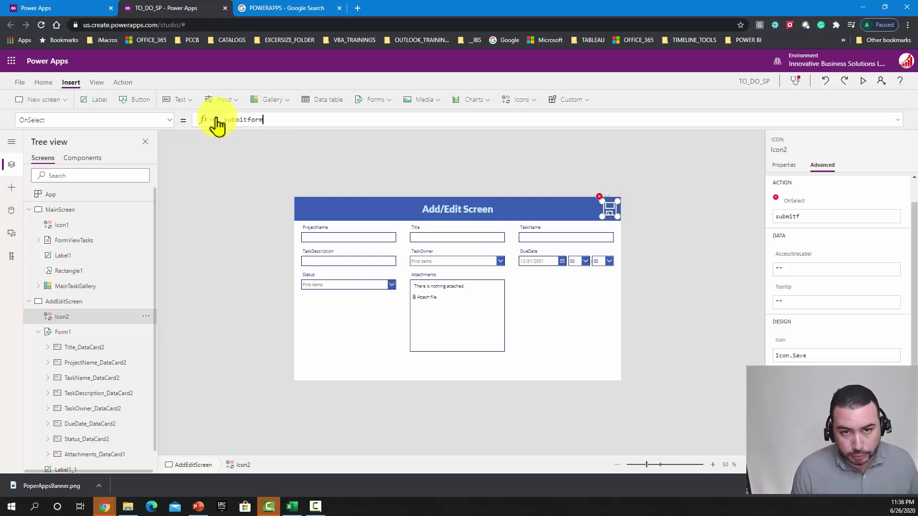
key("Tab")
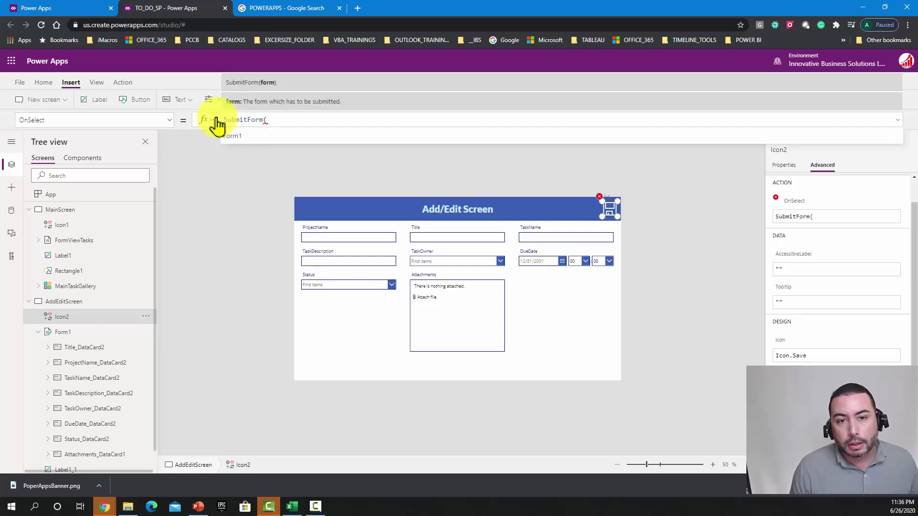
left_click(234, 135)
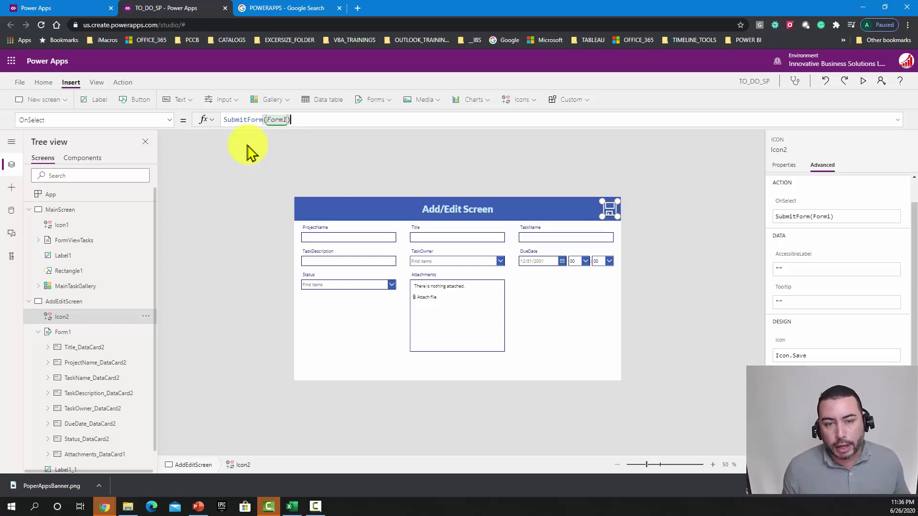
type(";")
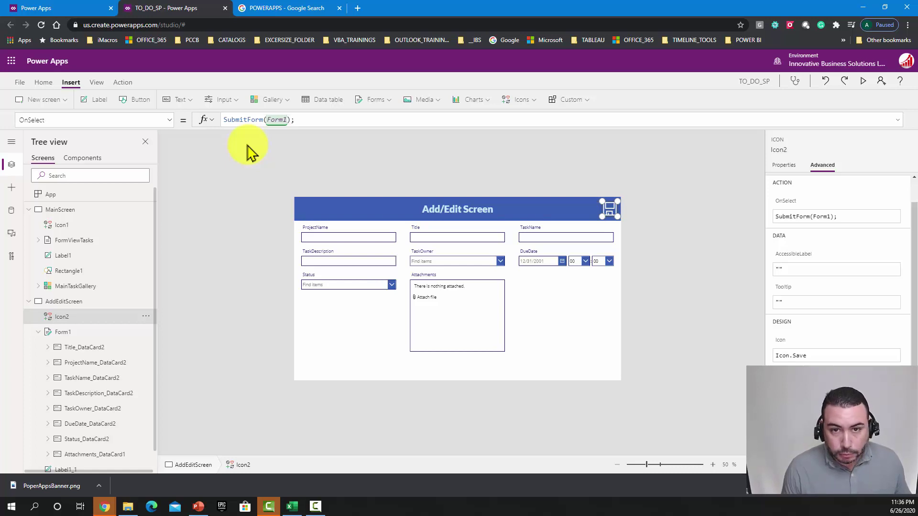
key("shift+Return")
type("bad")
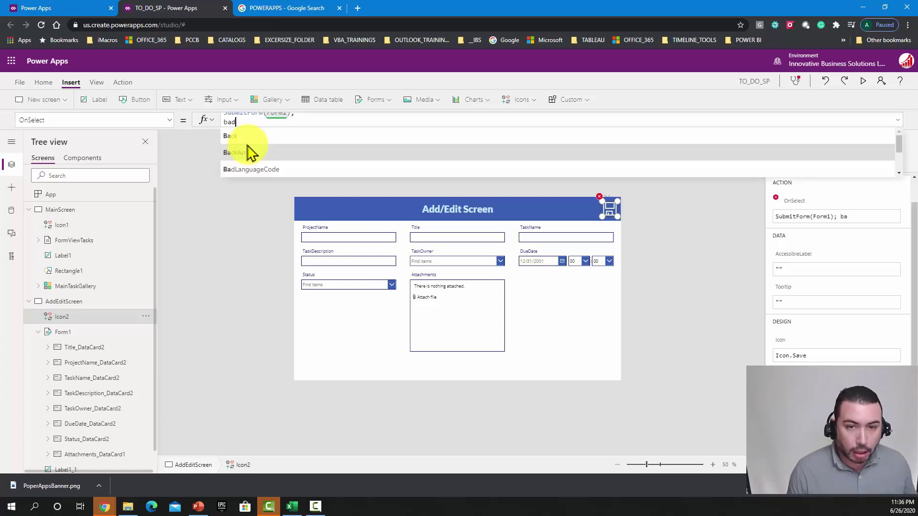
type("k")
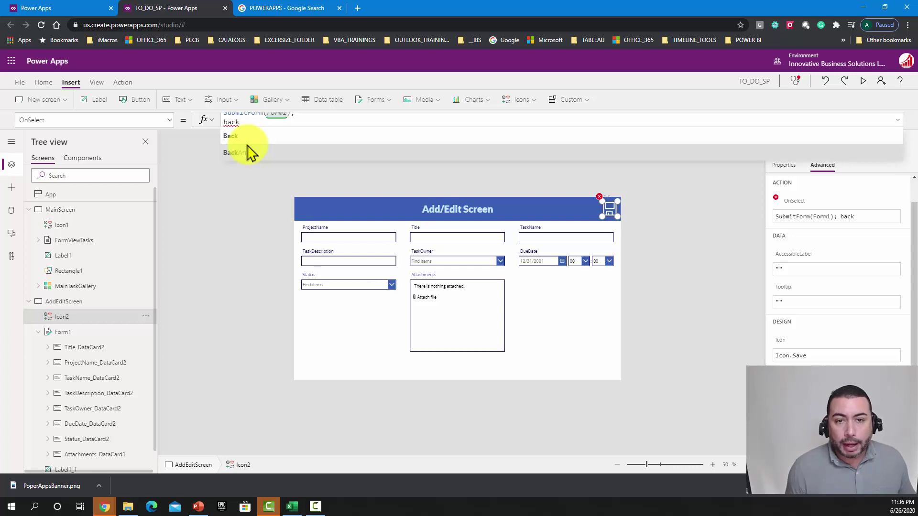
type("()")
left_click(316, 124)
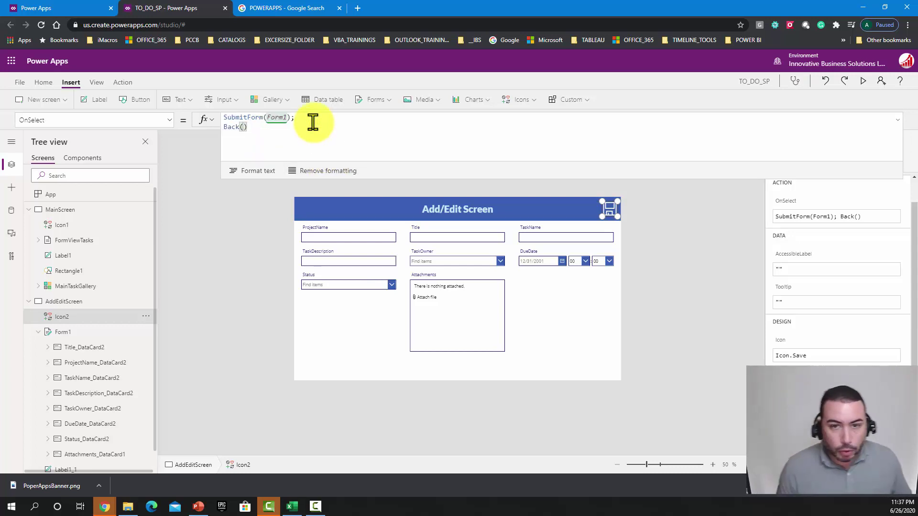
Step: Add the comment 'This will return to the previous screeen' to the save formula
left_click(314, 119)
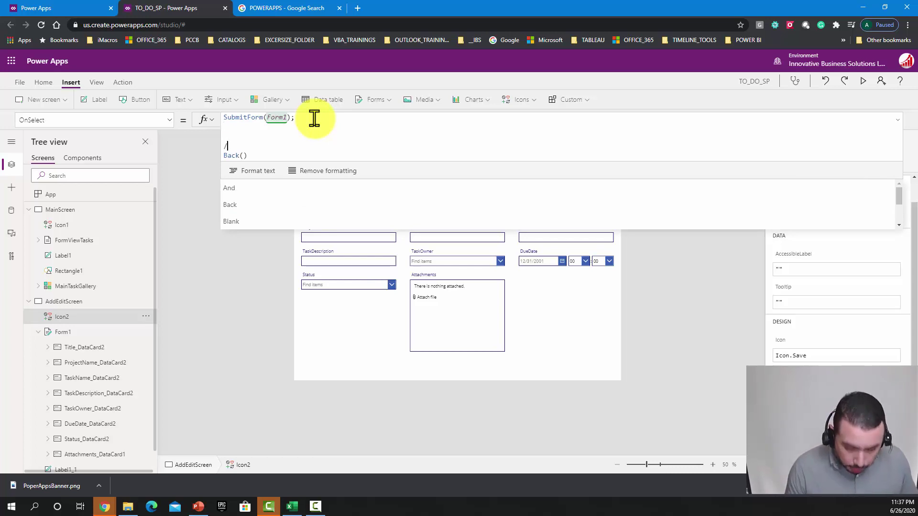
type("/This w")
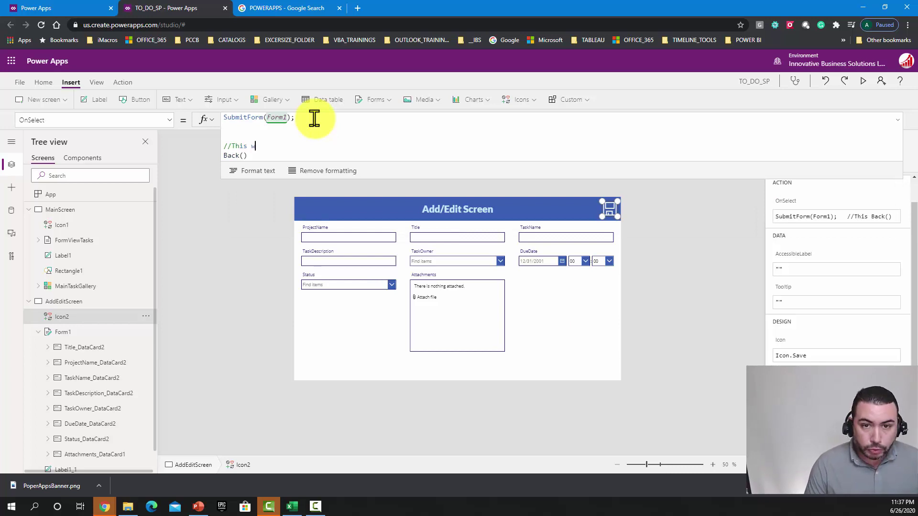
type("ill retun")
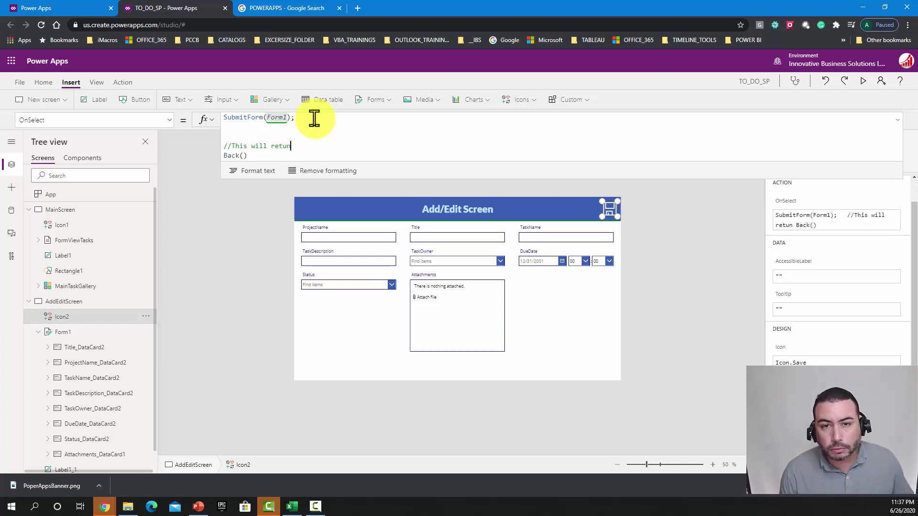
key("BackSpace")
type("rn")
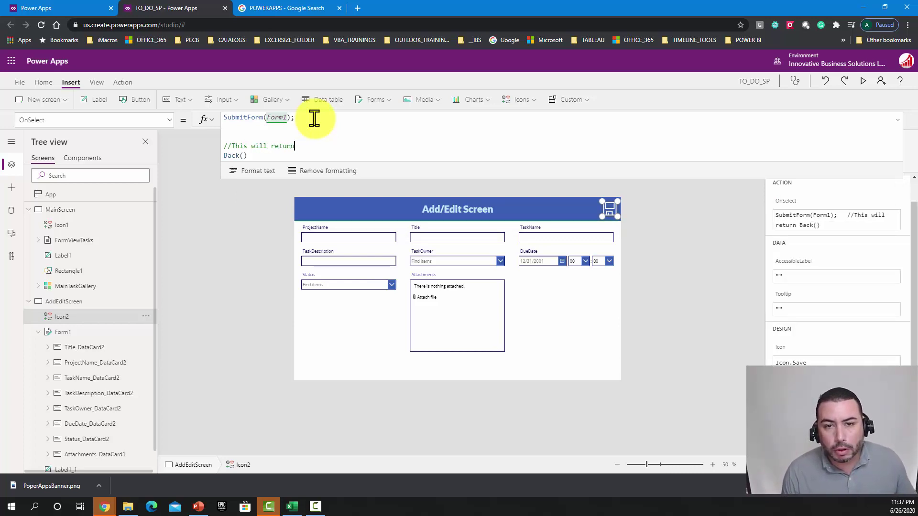
type(" to the pre")
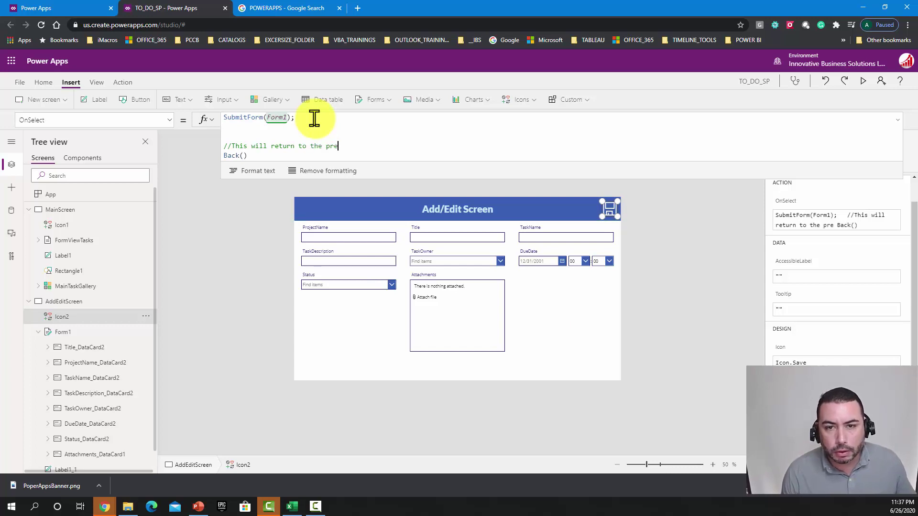
type("vious scr")
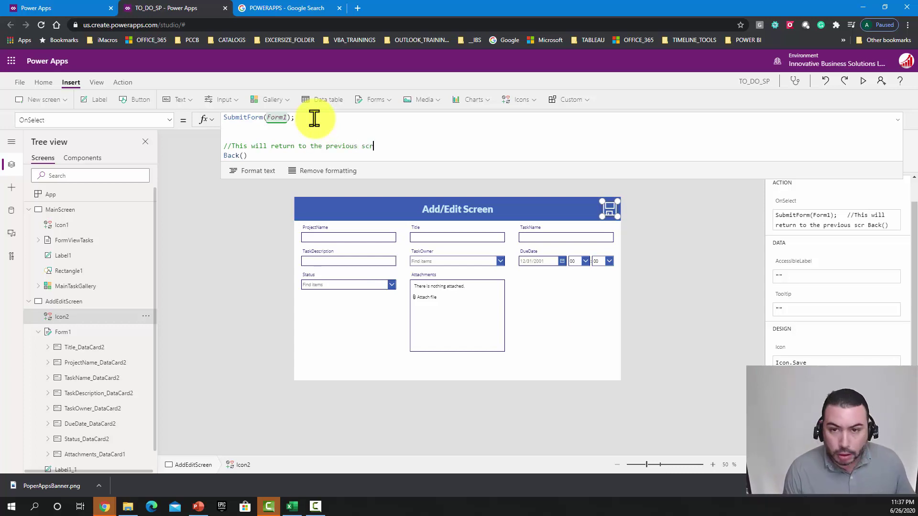
type("eeen")
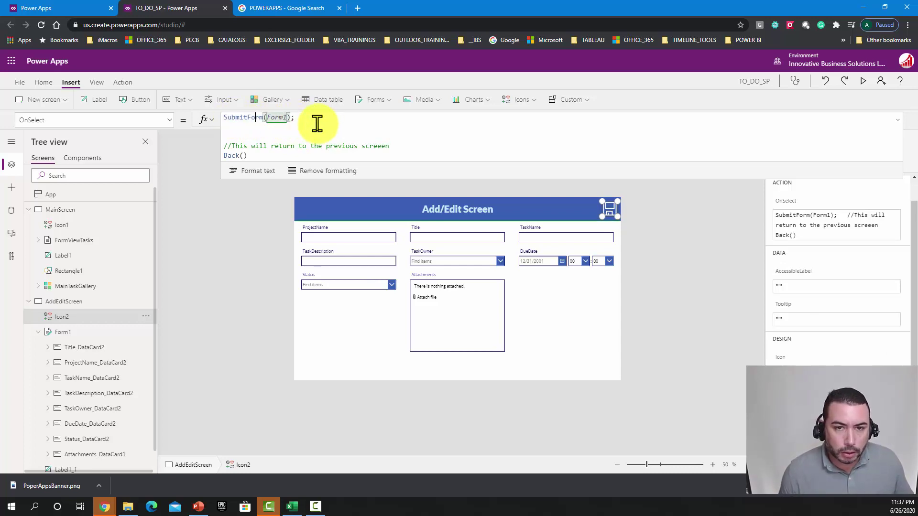
Step: Add the comment '//This will save the record' above SubmitForm(Form1)
key("Return")
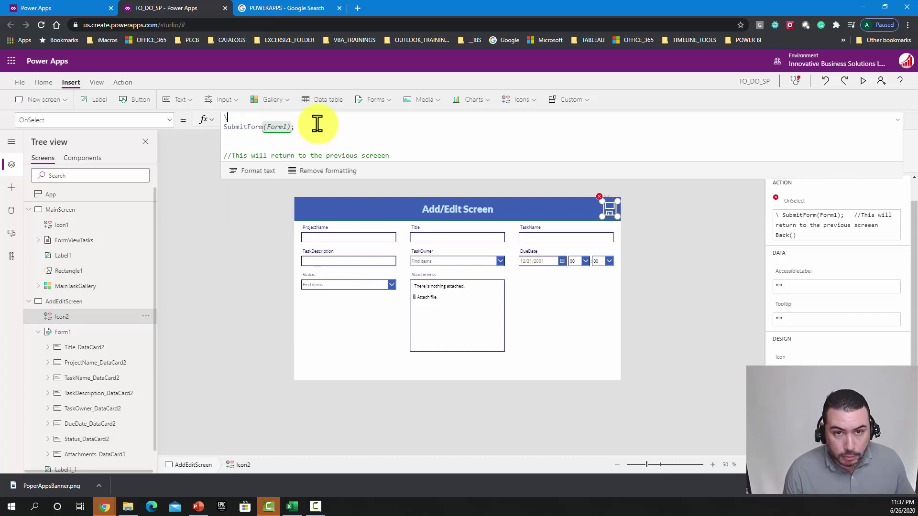
key("BackSpace")
type("//")
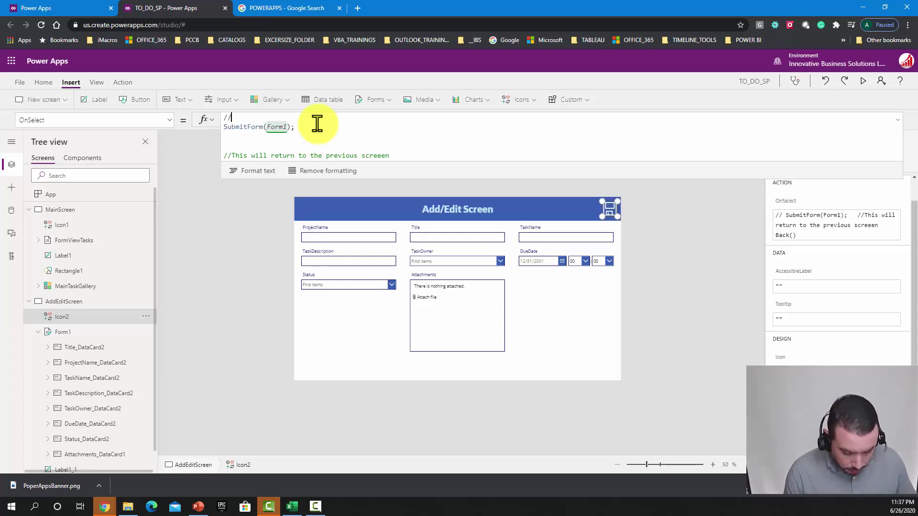
type("This will s")
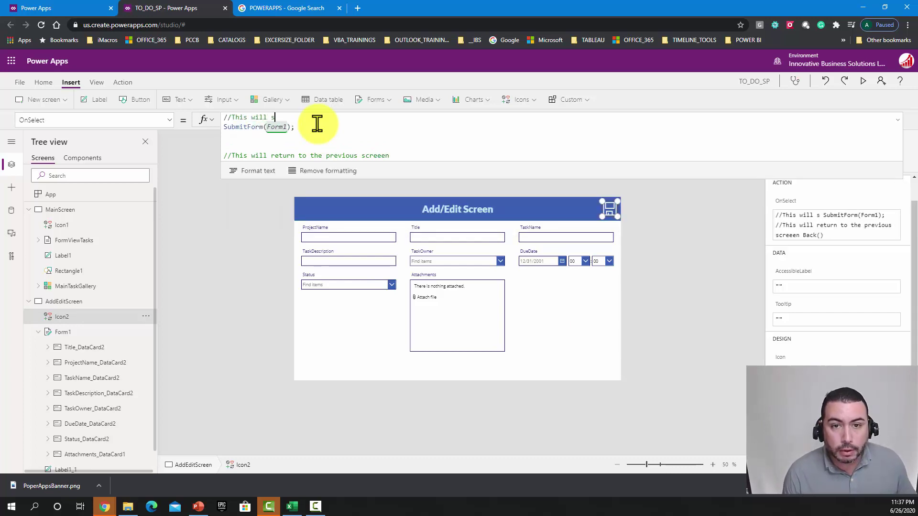
type("ave the recr")
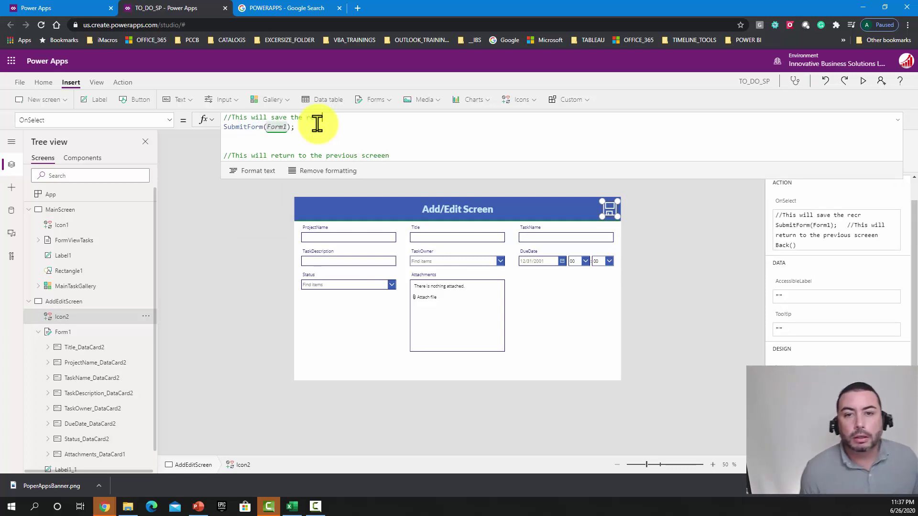
key("BackSpace")
type("od")
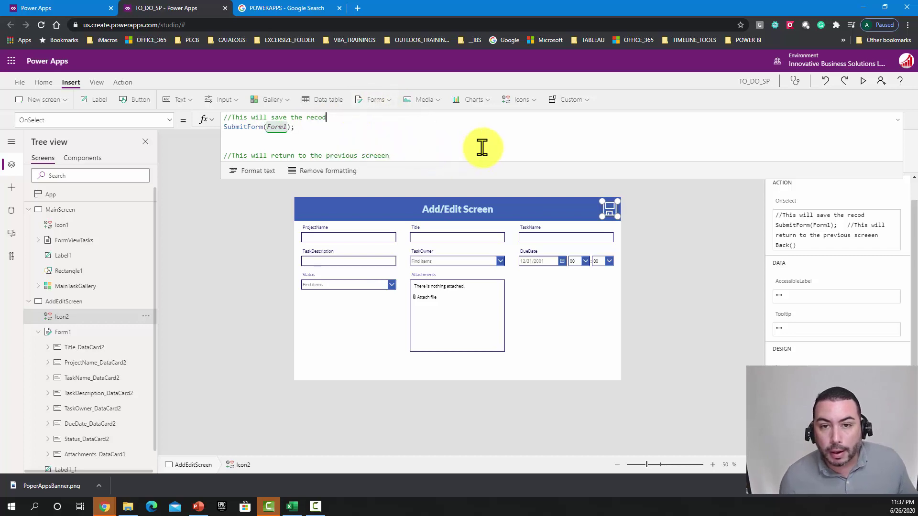
key("BackSpace")
type("rd")
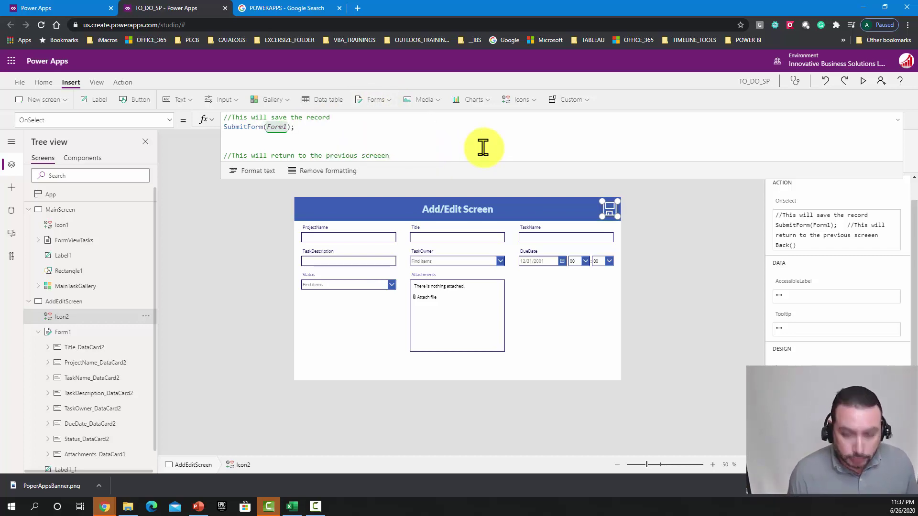
Step: Remove the extra blank line from the formula and run the app preview
left_click(322, 143)
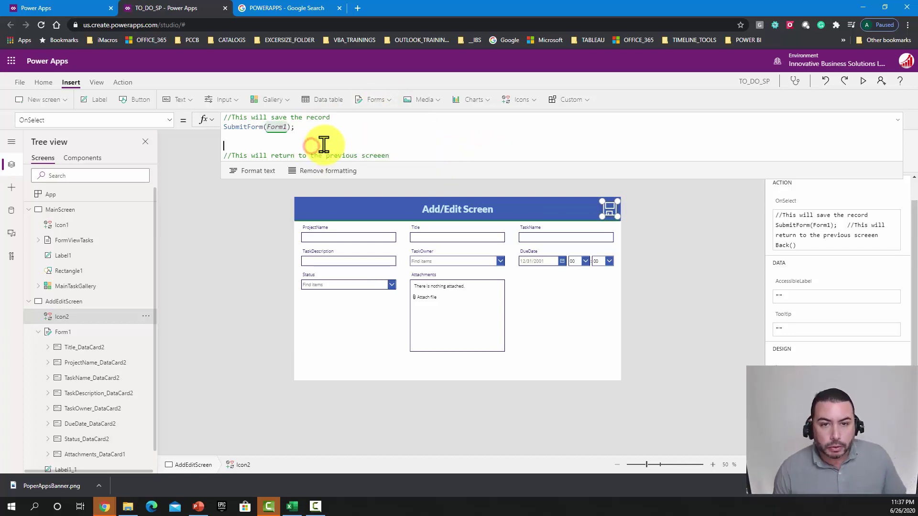
key("BackSpace")
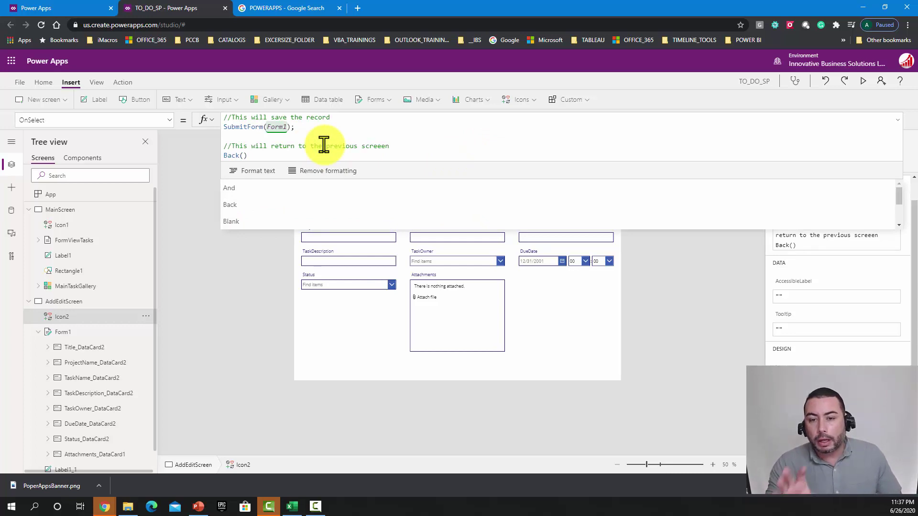
left_click(684, 218)
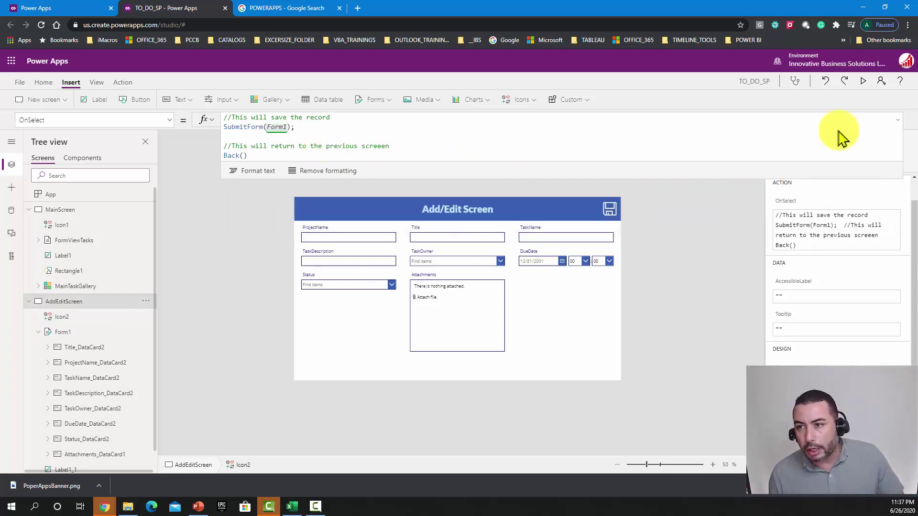
left_click(865, 82)
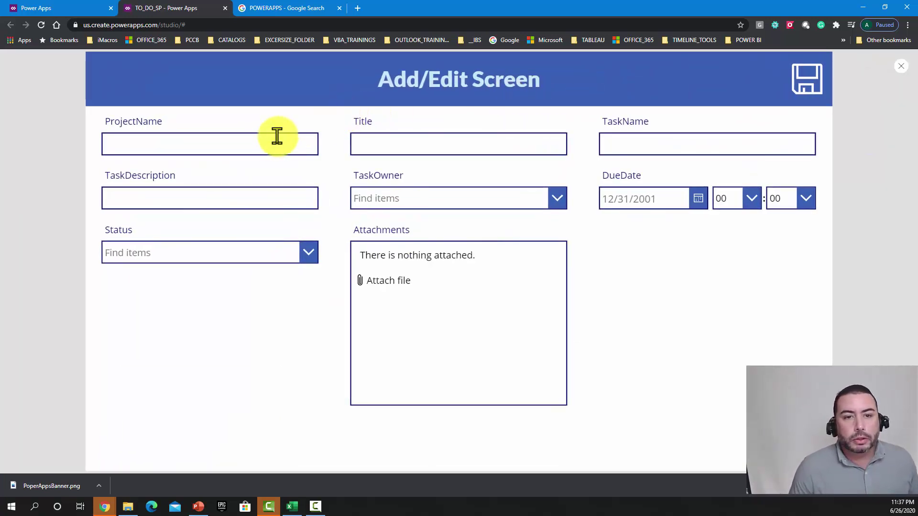
Step: In the preview, fill in the Title, TaskName 'Record Video' and description 'TEST'
left_click(250, 146)
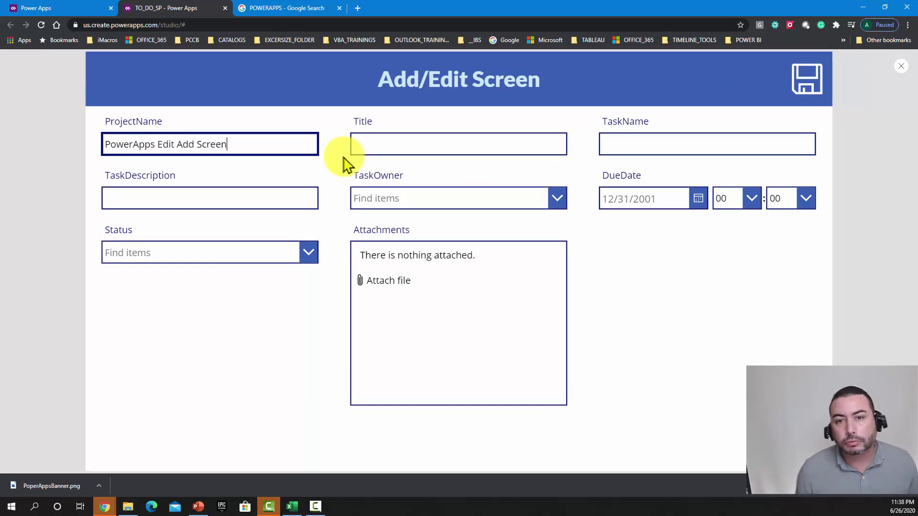
left_click(401, 144)
type("This is my new video")
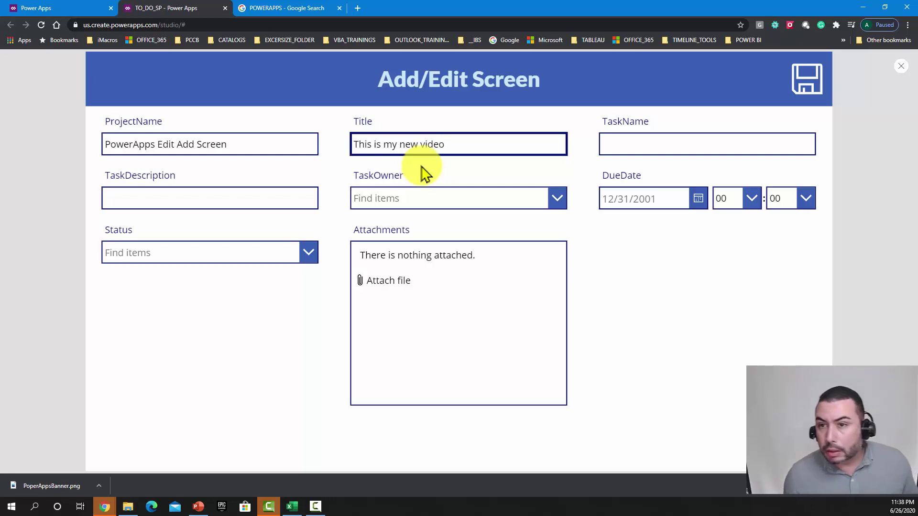
left_click(630, 143)
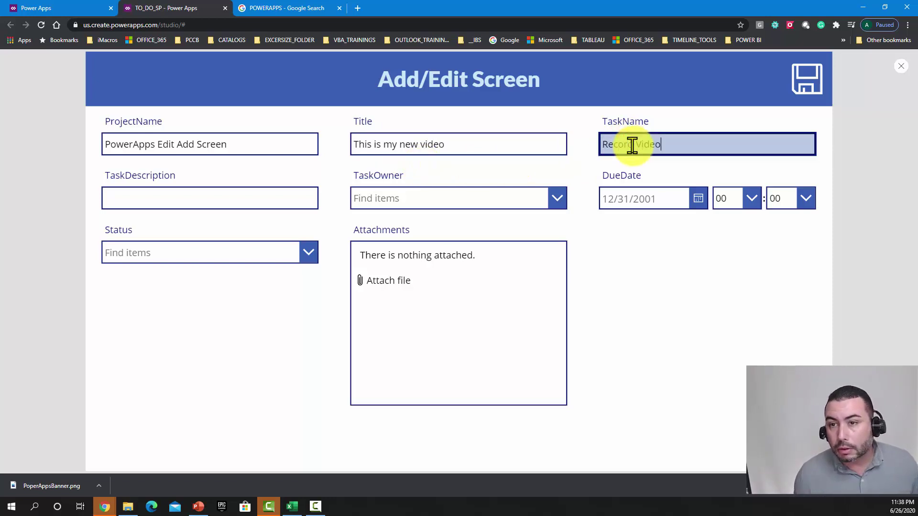
left_click(220, 197)
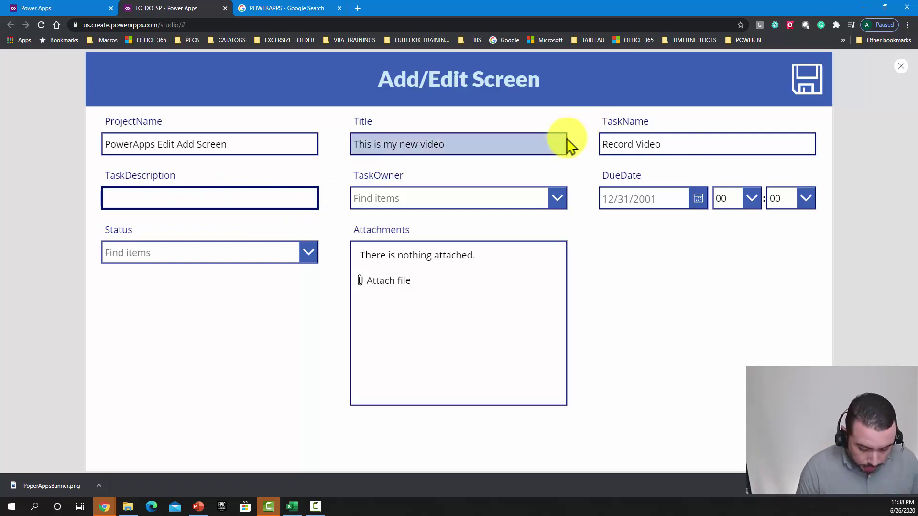
key("BackSpace")
key("BackSpace")
key("BackSpace")
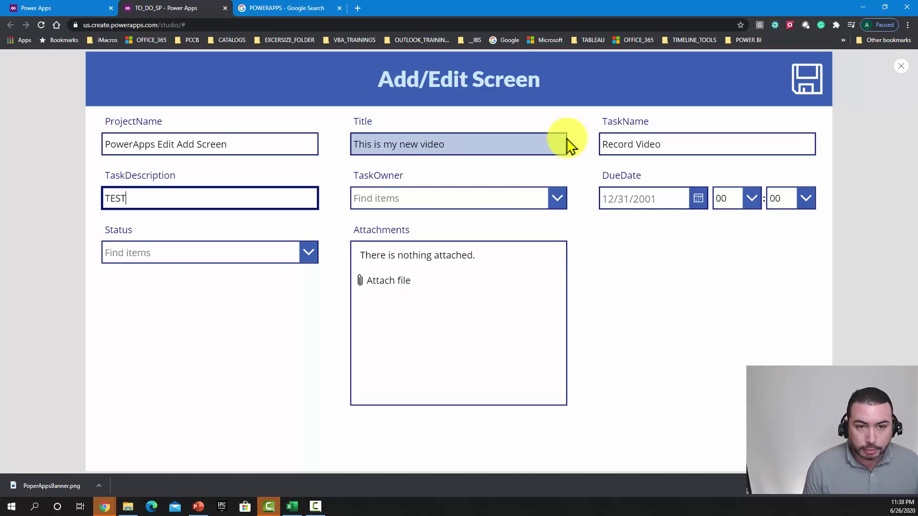
Step: Choose the school members group as the task owner
left_click(521, 199)
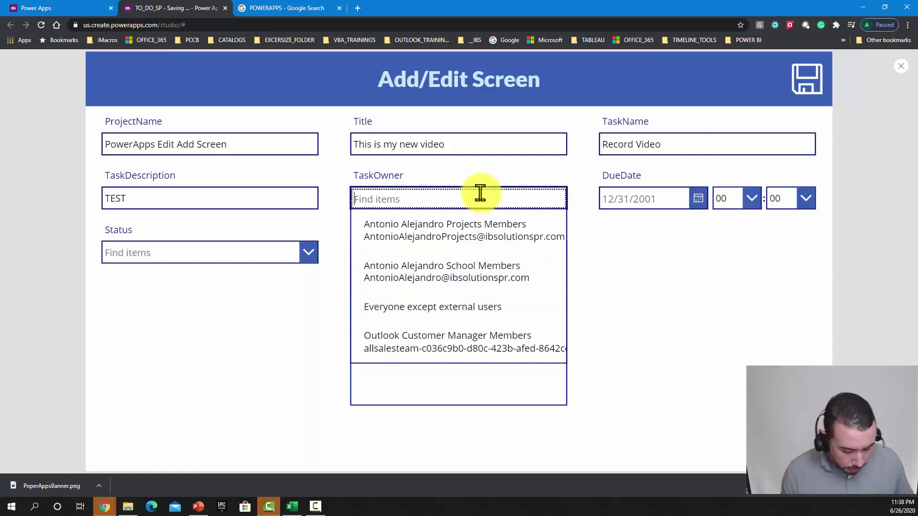
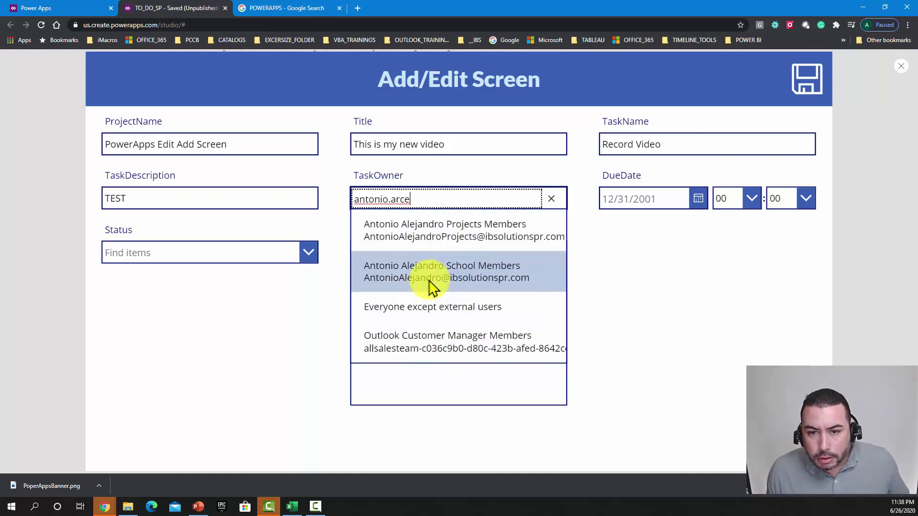
left_click(445, 196)
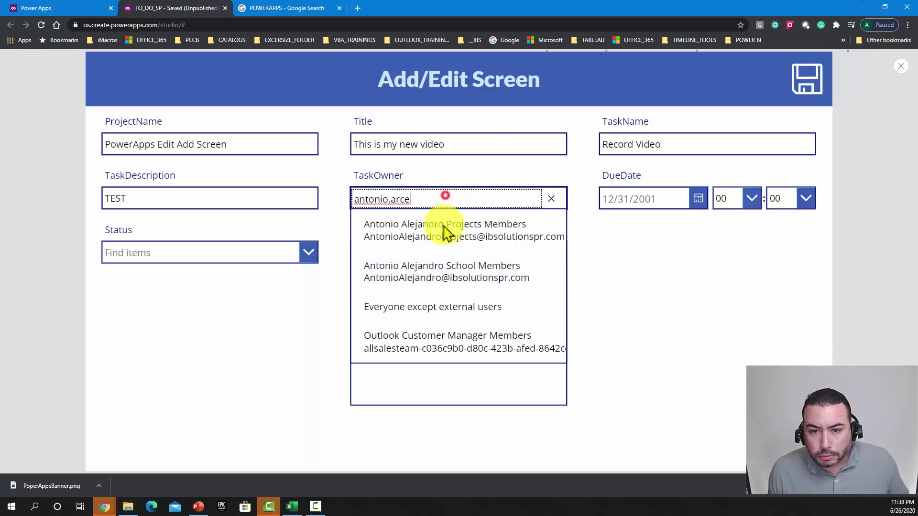
left_click(440, 275)
left_click(629, 279)
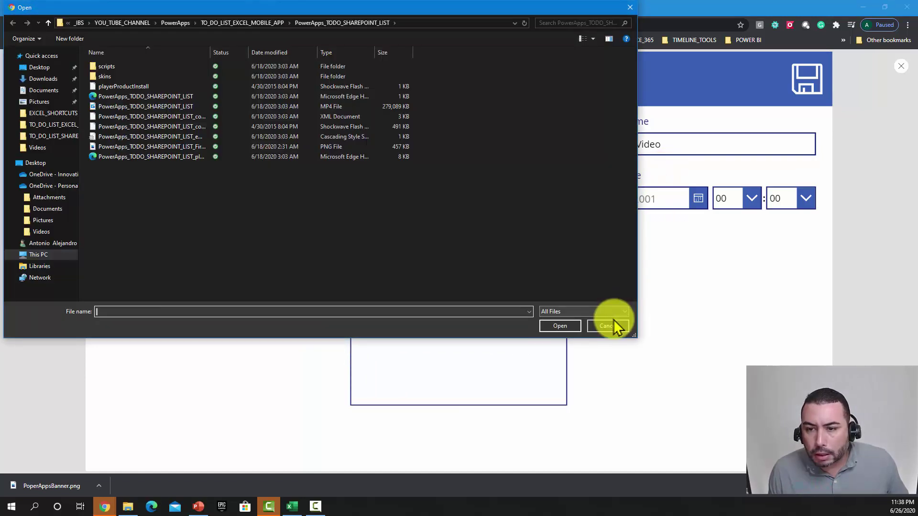
left_click(616, 327)
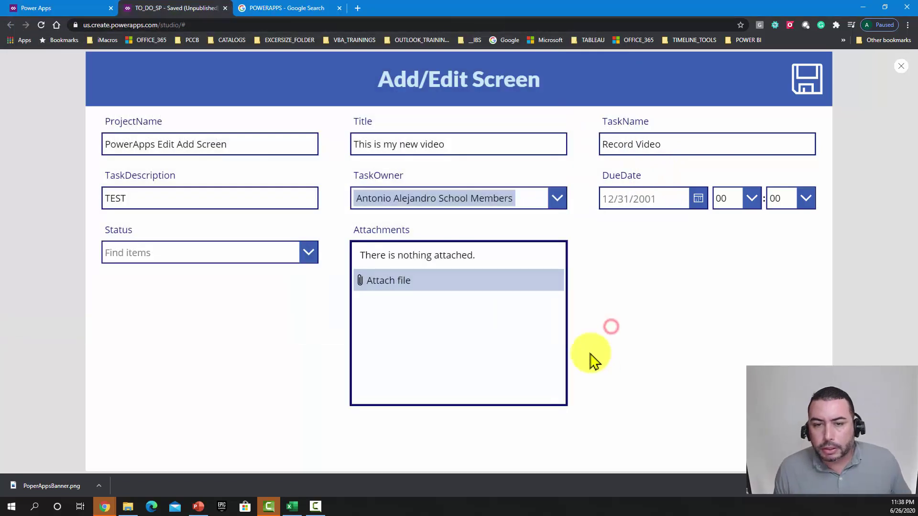
Step: Set status to WIP and due date to 6/26/2020, then save the task
left_click(293, 253)
left_click(187, 307)
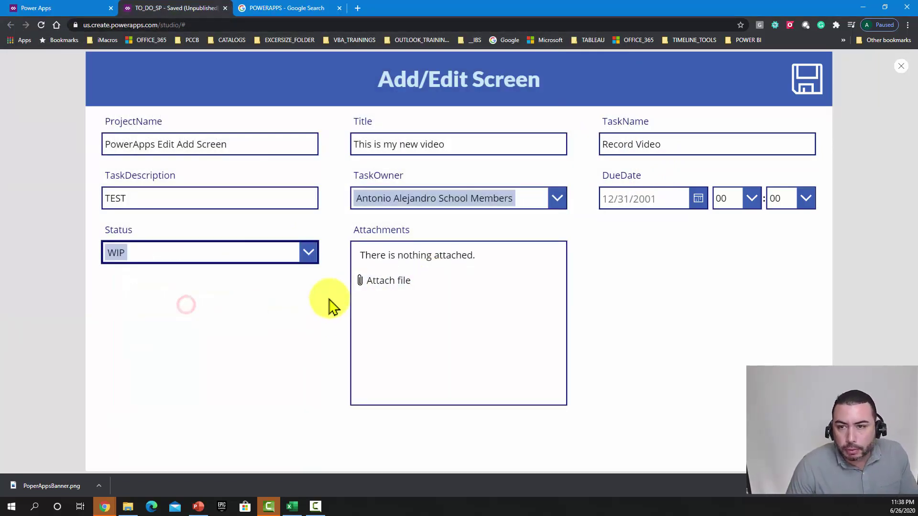
left_click(593, 291)
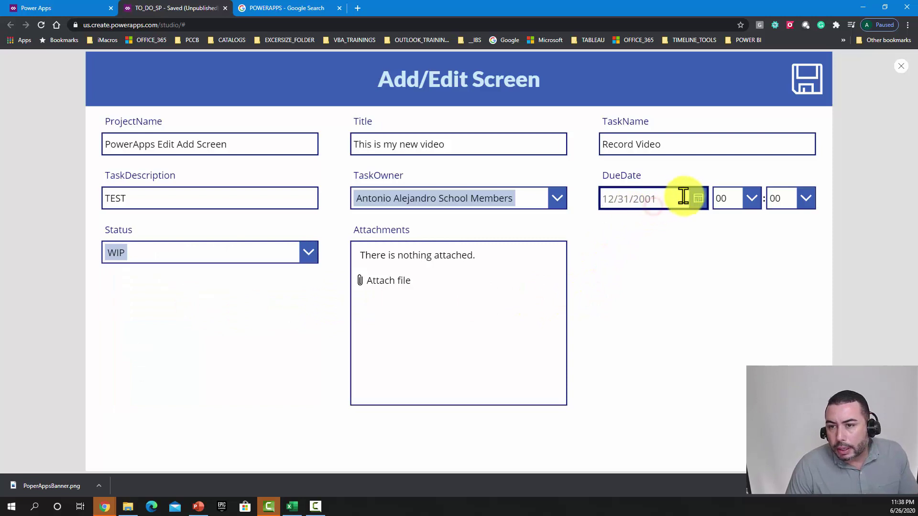
left_click(697, 198)
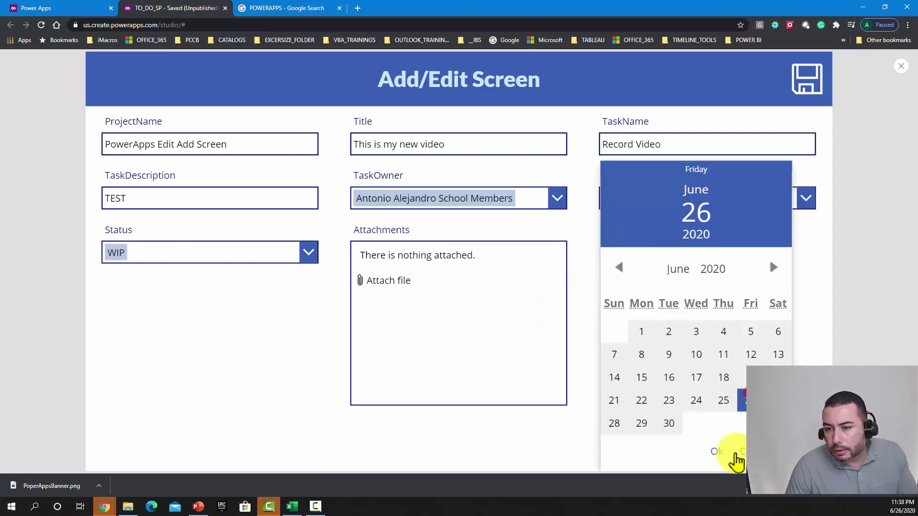
left_click(717, 452)
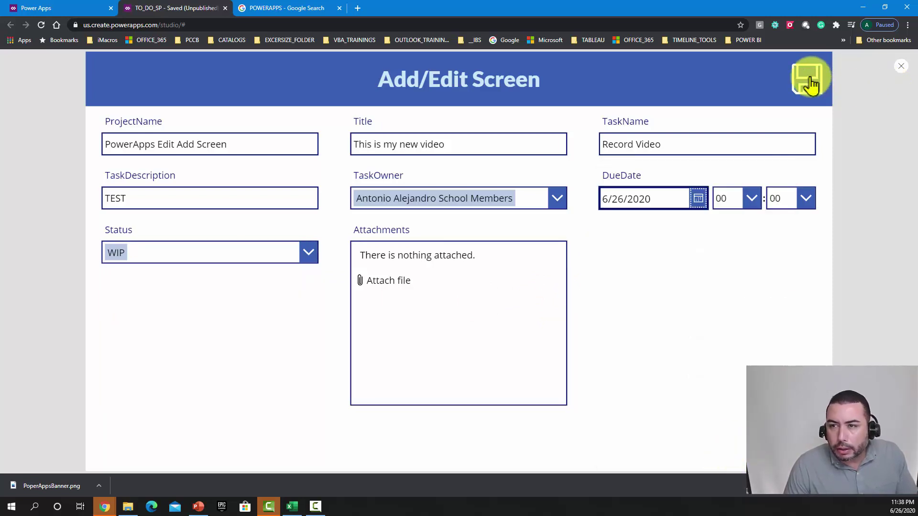
left_click(810, 79)
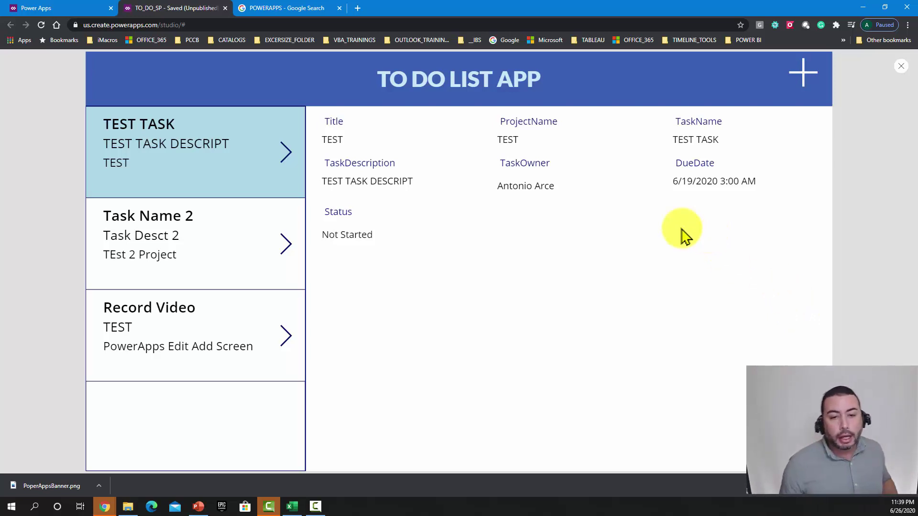
Step: Open the Record Video task's details in the gallery, then exit the preview
left_click(156, 377)
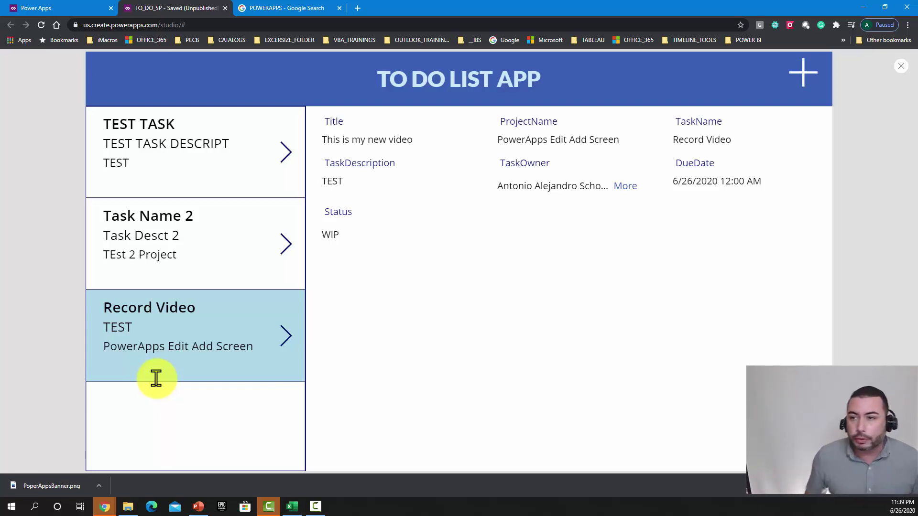
left_click(901, 68)
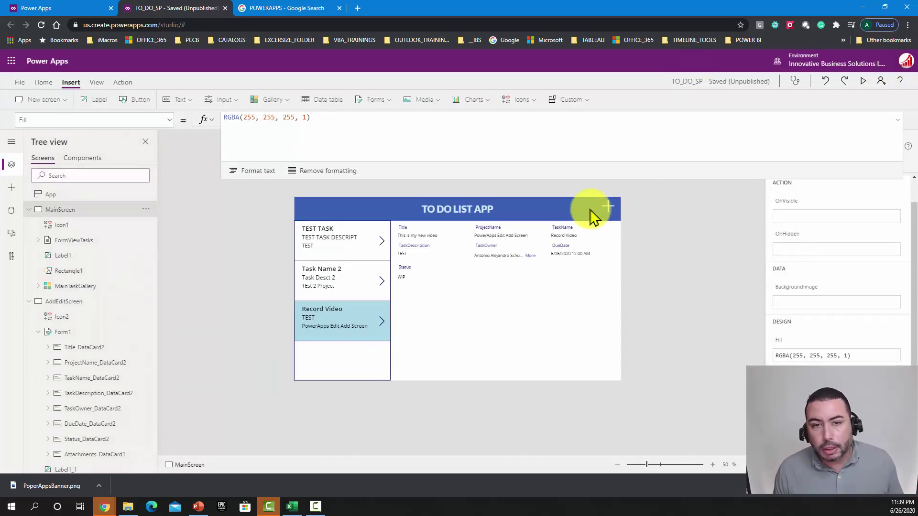
Step: Insert a pencil Edit icon and place it beside the + icon in the main header
left_click(519, 101)
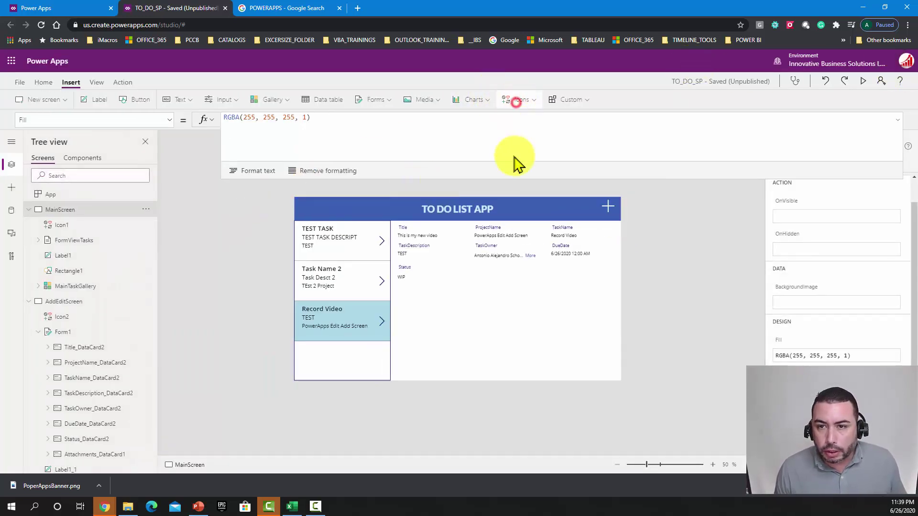
left_click(524, 152)
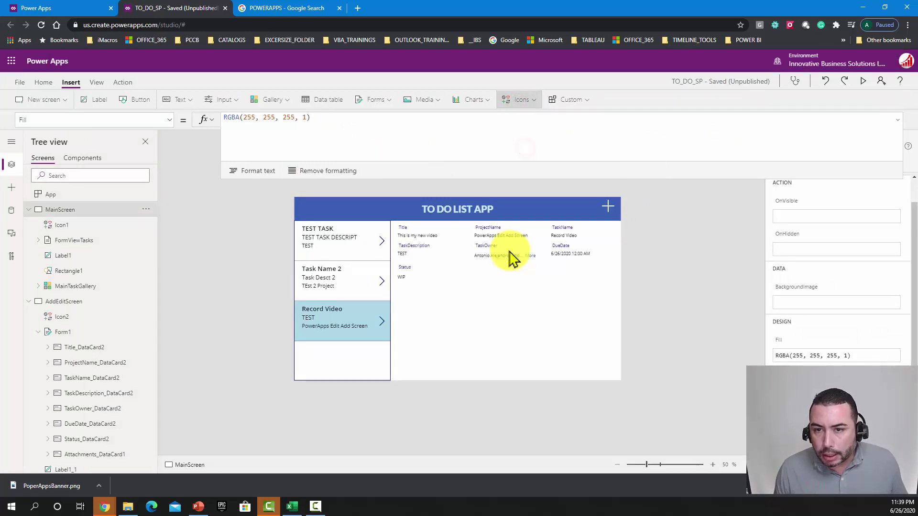
left_click_drag(314, 213, 584, 209)
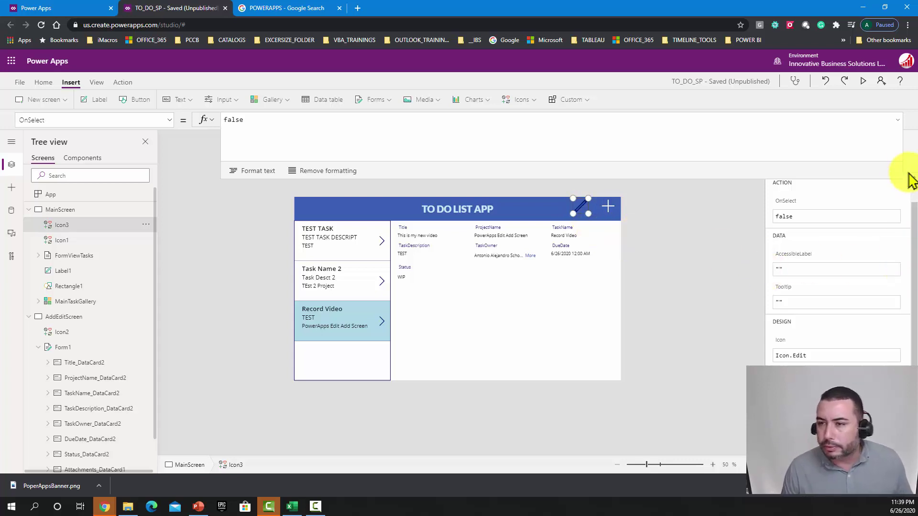
left_click(895, 121)
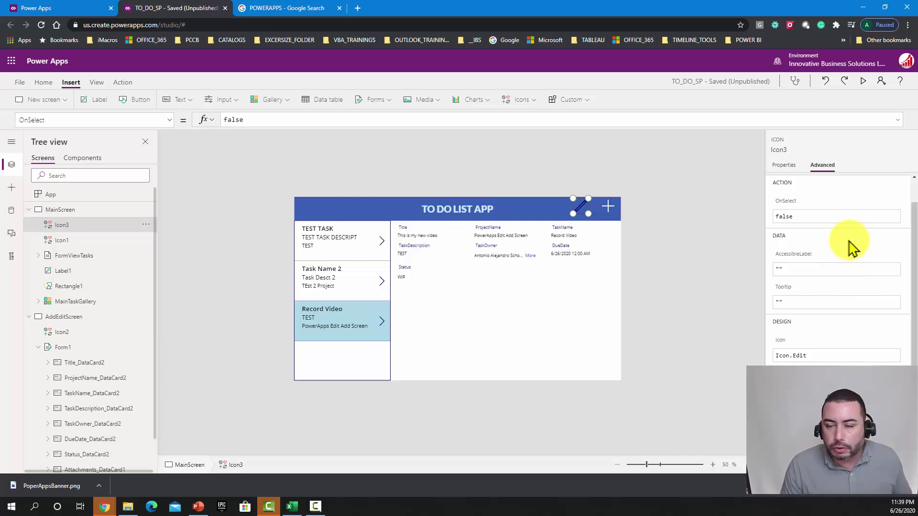
Step: Make the pencil icon white and bring up its OnSelect action in Advanced properties
left_click(784, 166)
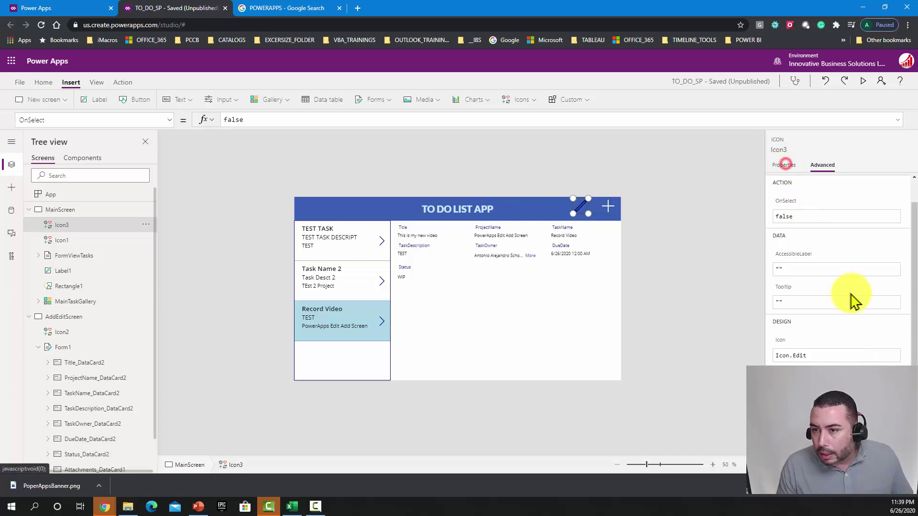
left_click(880, 351)
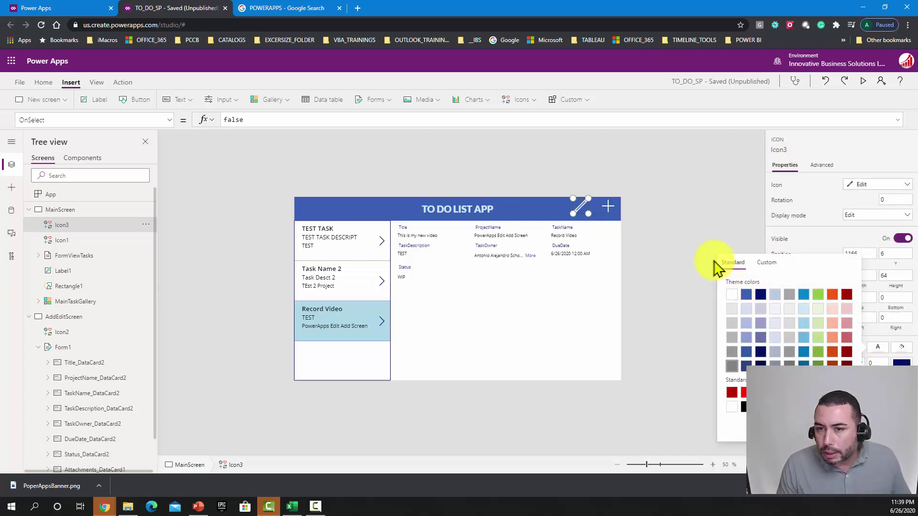
left_click(580, 204)
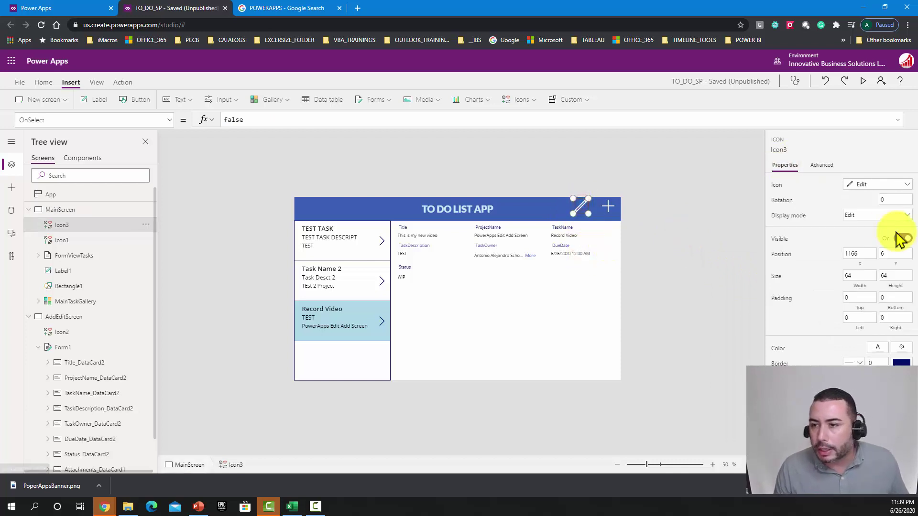
left_click(831, 166)
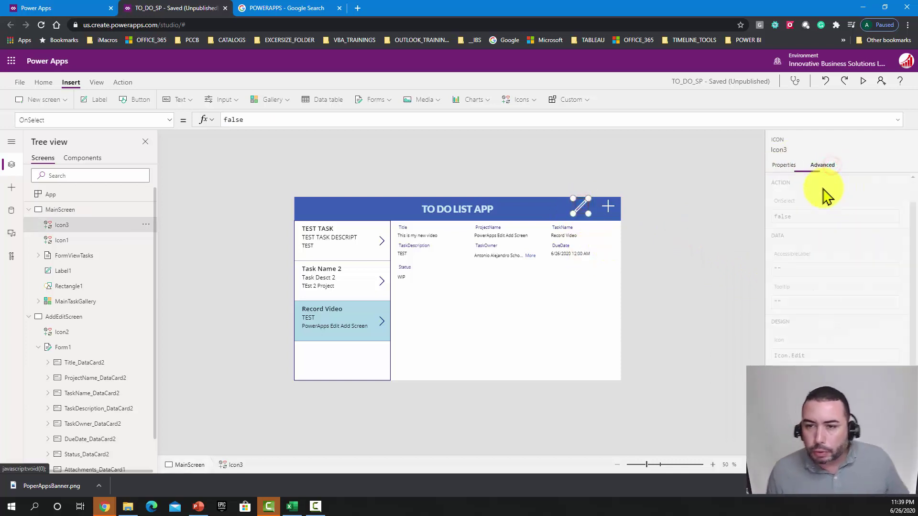
left_click(799, 214)
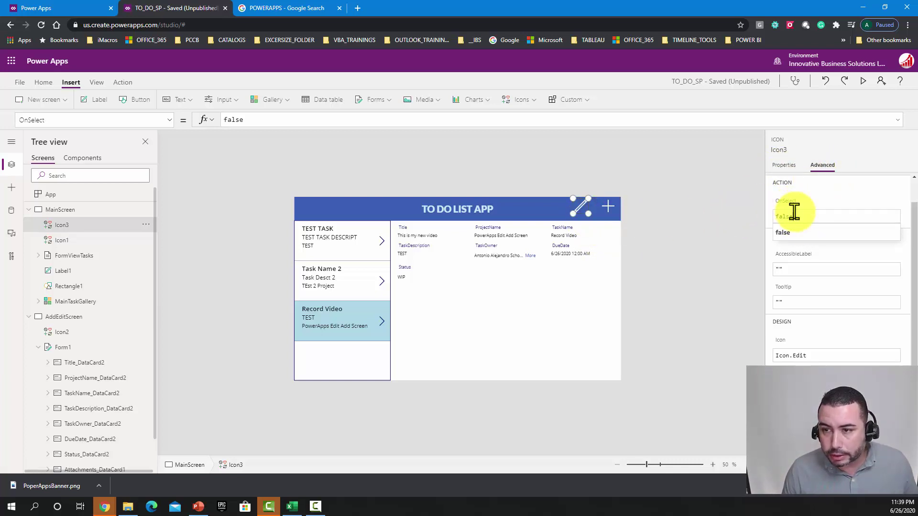
Step: Set the pencil icon's OnSelect to EditForm(Form1); Navigate(AddEditScreen), then run the app in preview
left_click(271, 123)
key("BackSpace")
key("BackSpace")
key("BackSpace")
key("BackSpace")
key("BackSpace")
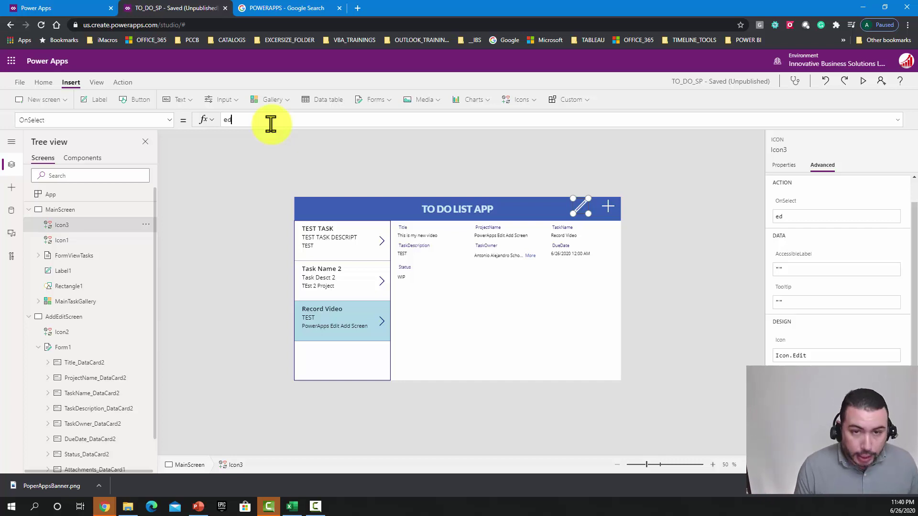
type("Form(")
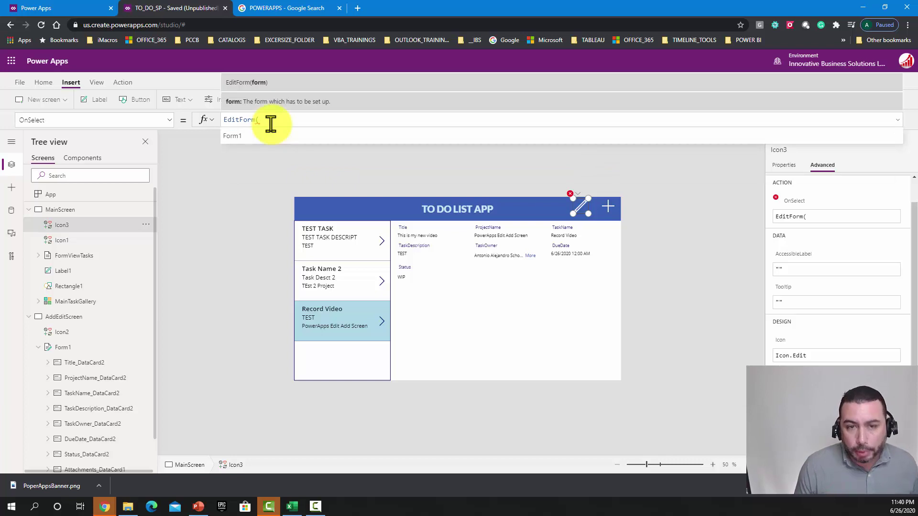
key("Tab")
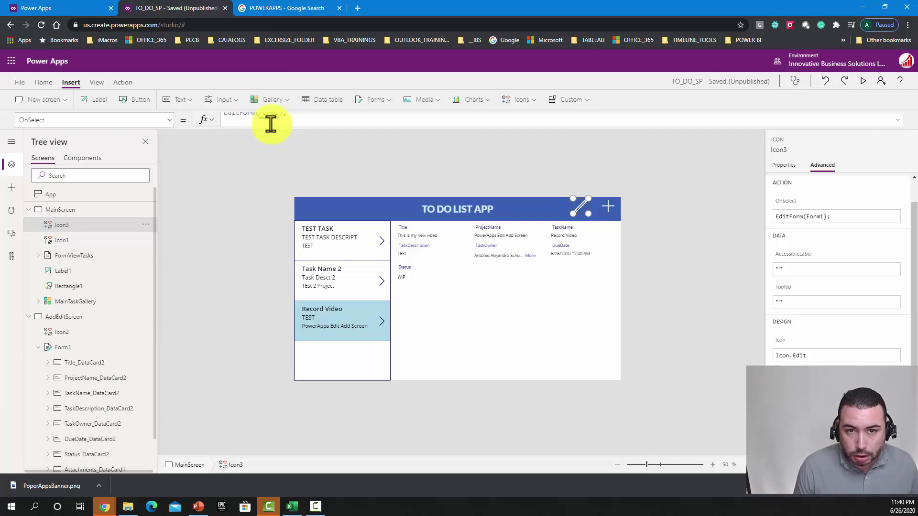
left_click(267, 130)
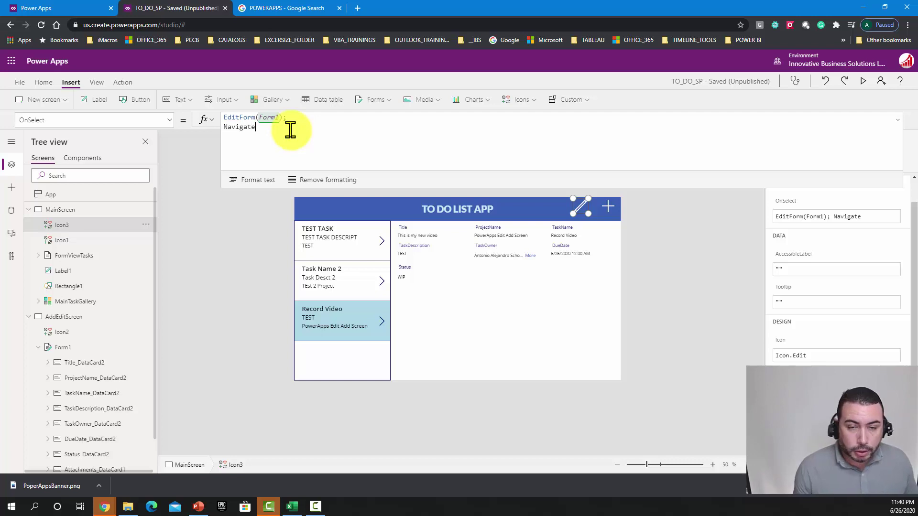
type("Navigate(")
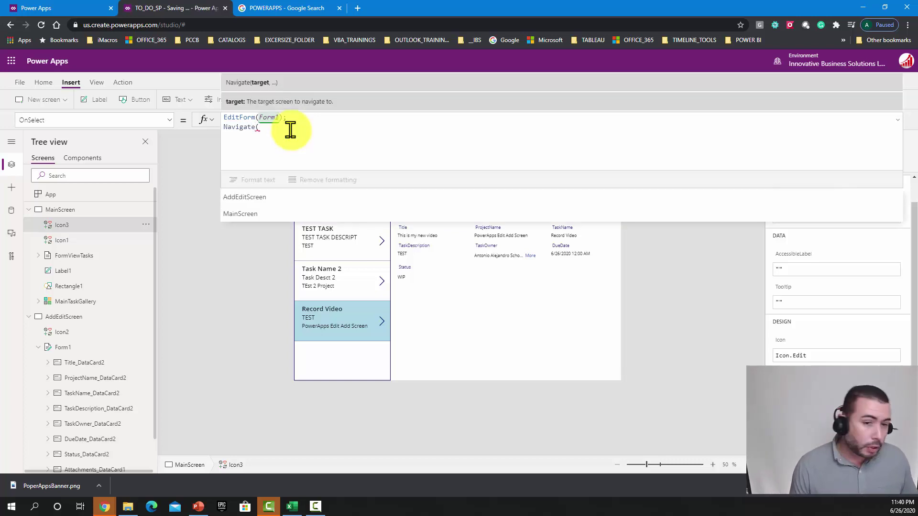
type("addedit")
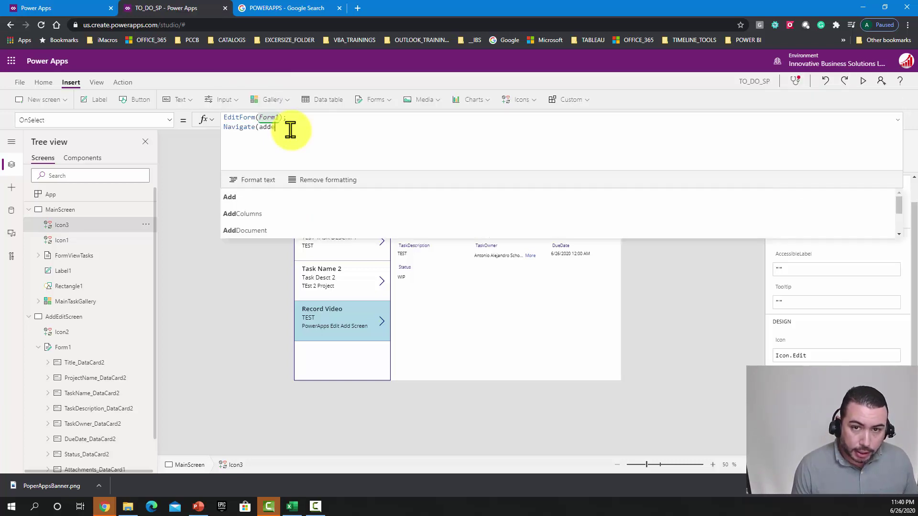
key("Down")
key("Down")
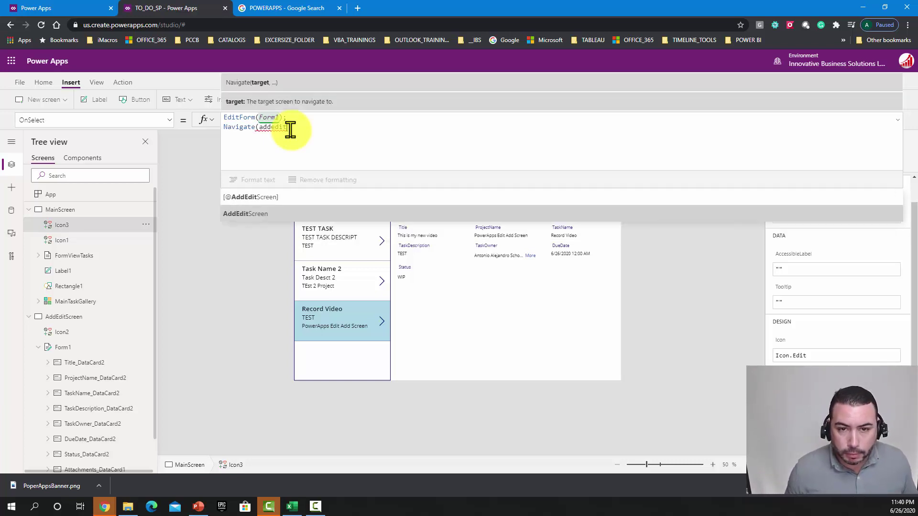
key("Return")
type(")")
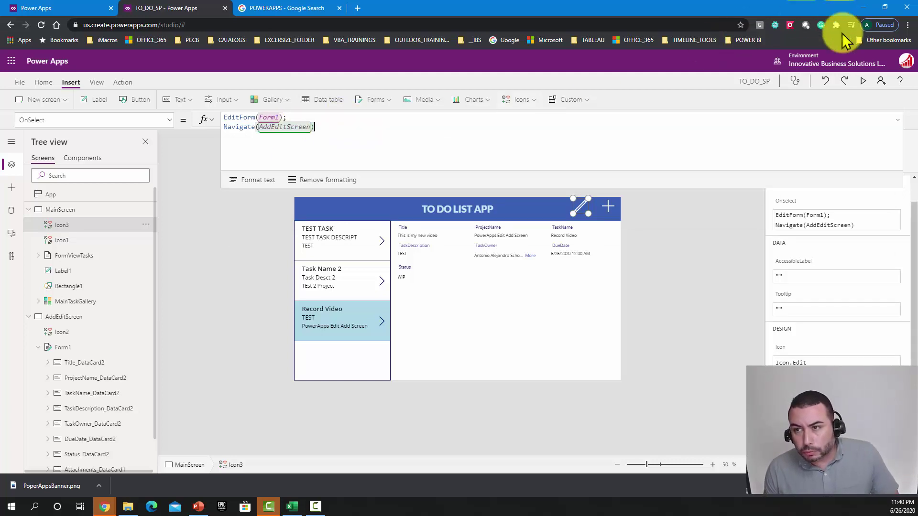
left_click(863, 81)
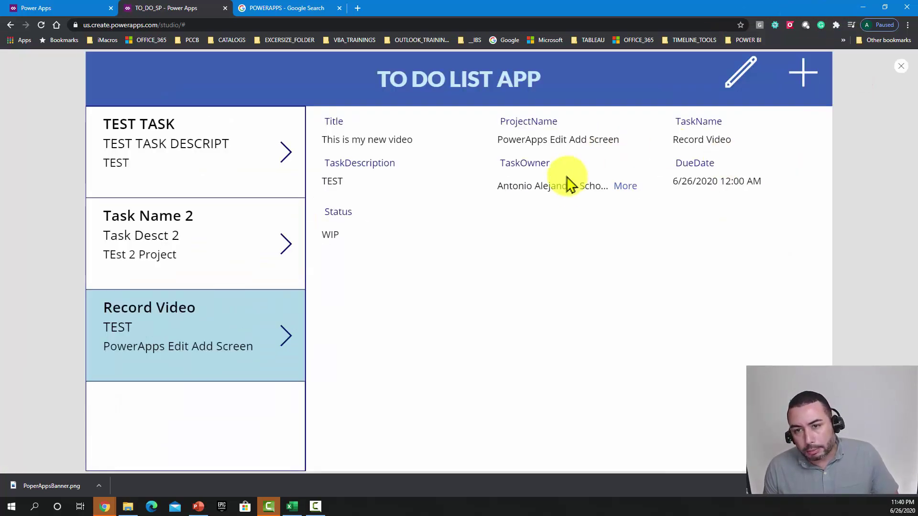
Step: Open TEST TASK for editing and change ProjectName to Excel Project and Title to Record Videos
left_click(160, 166)
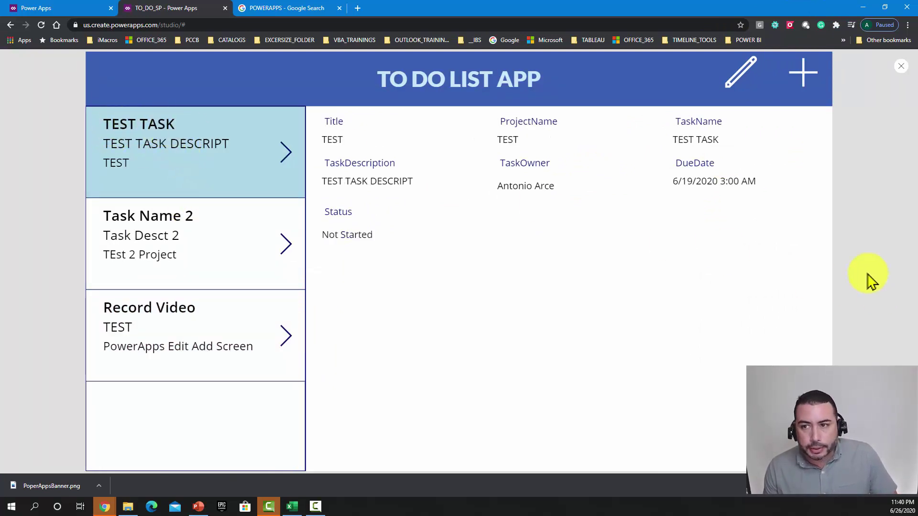
left_click(747, 77)
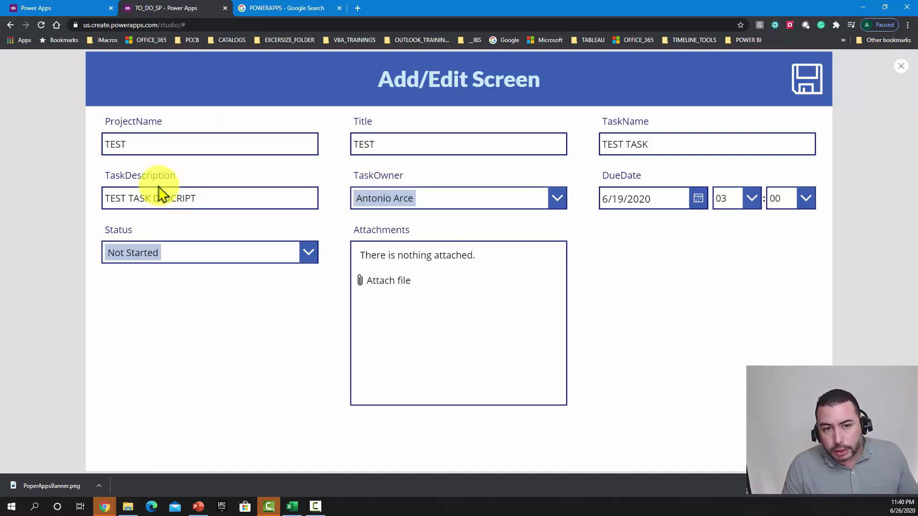
left_click_drag(224, 200, 93, 198)
left_click(148, 144)
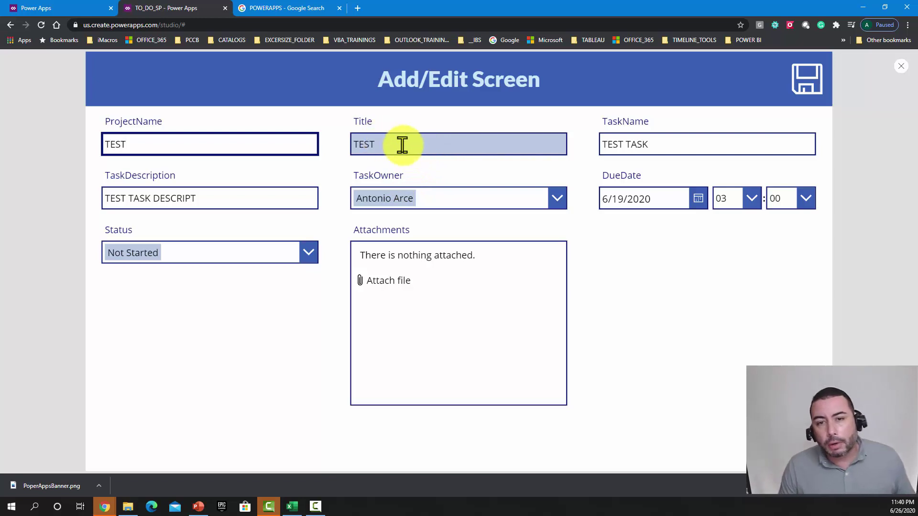
left_click_drag(207, 145, 85, 148)
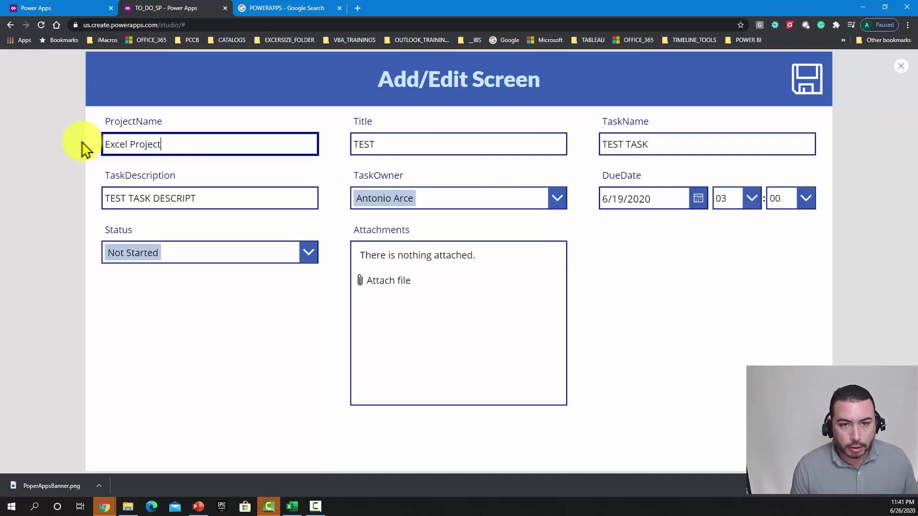
left_click_drag(404, 145, 310, 132)
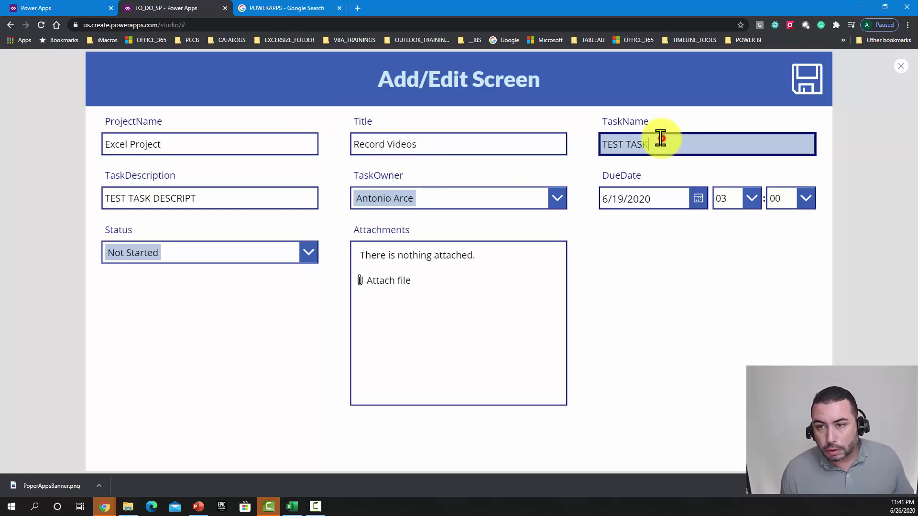
left_click_drag(660, 139, 553, 135)
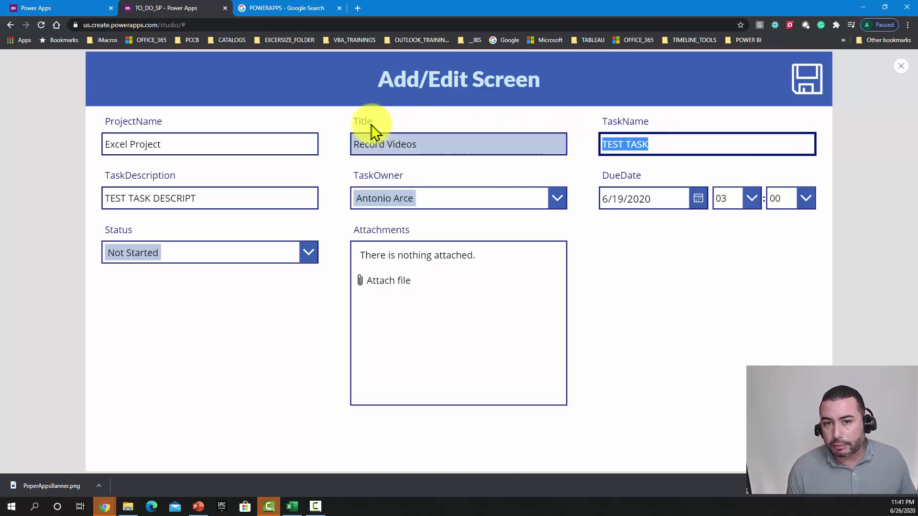
left_click_drag(355, 123, 372, 122)
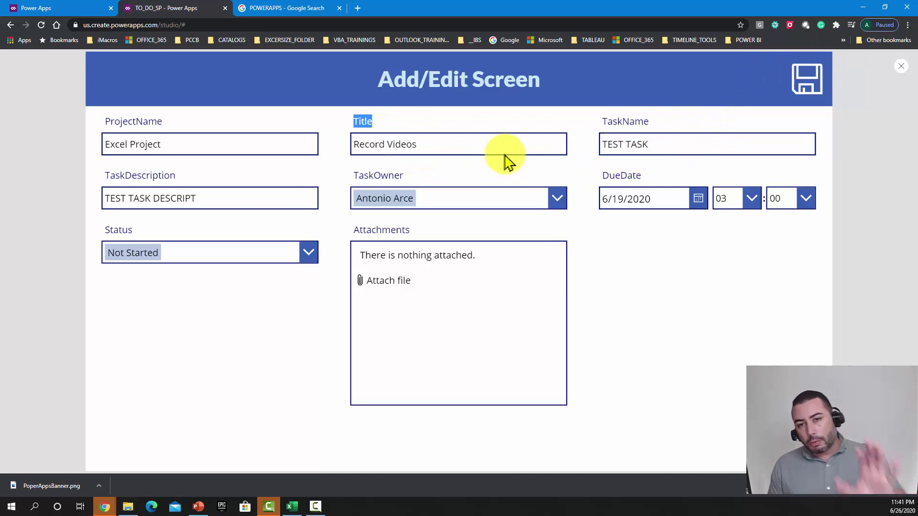
Step: Pick 7/31/2020 as the due date and save the record back to the list
left_click(688, 201)
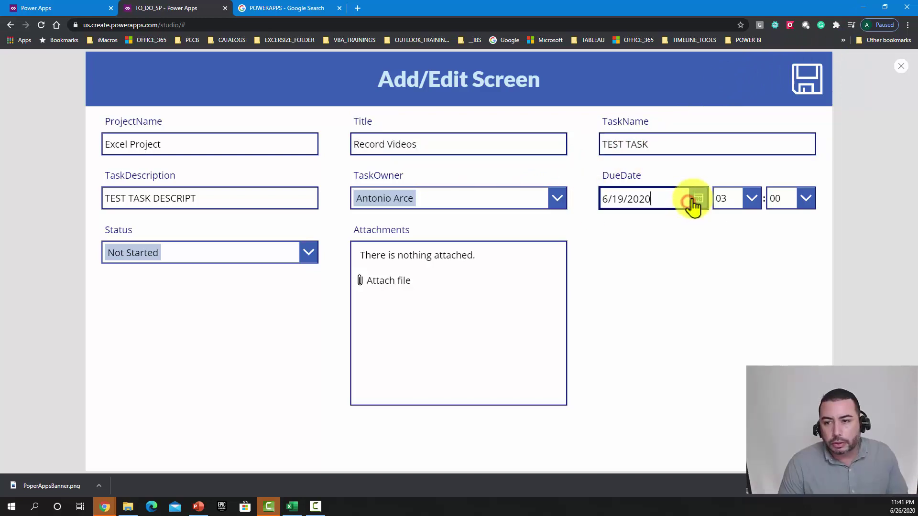
left_click(771, 267)
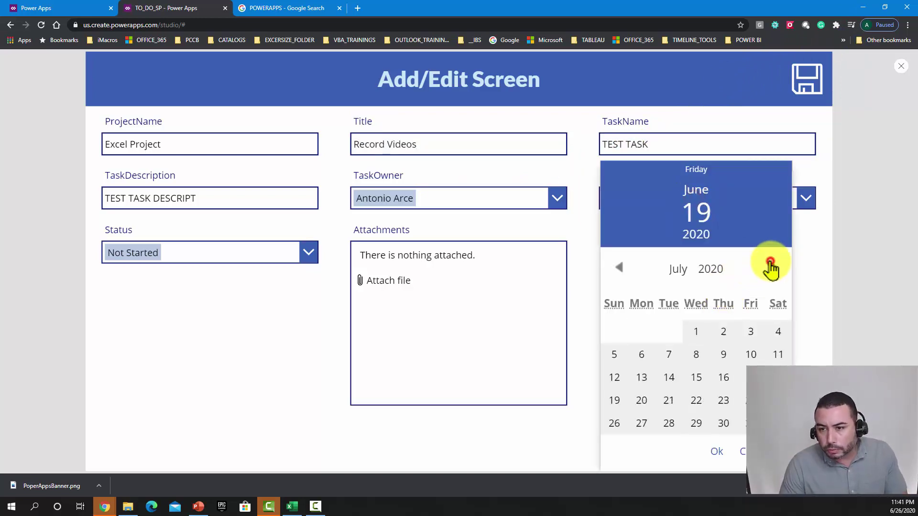
left_click(744, 424)
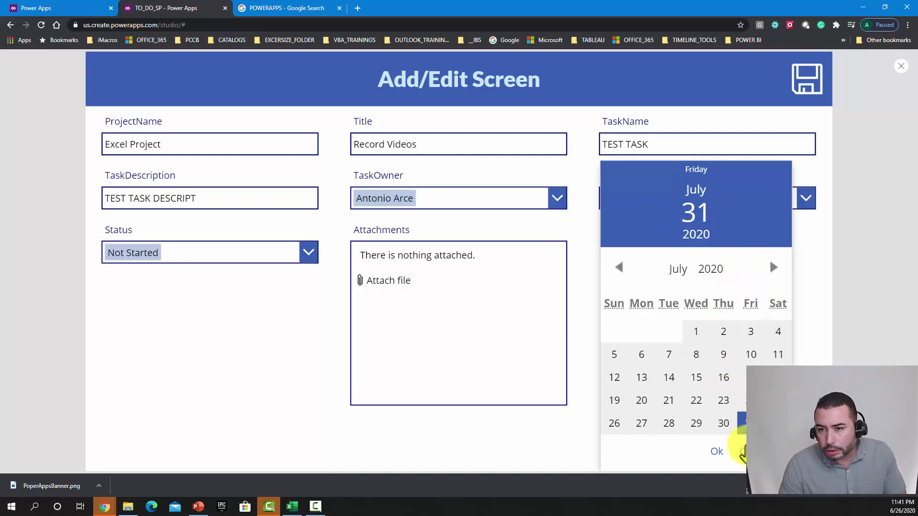
left_click(716, 454)
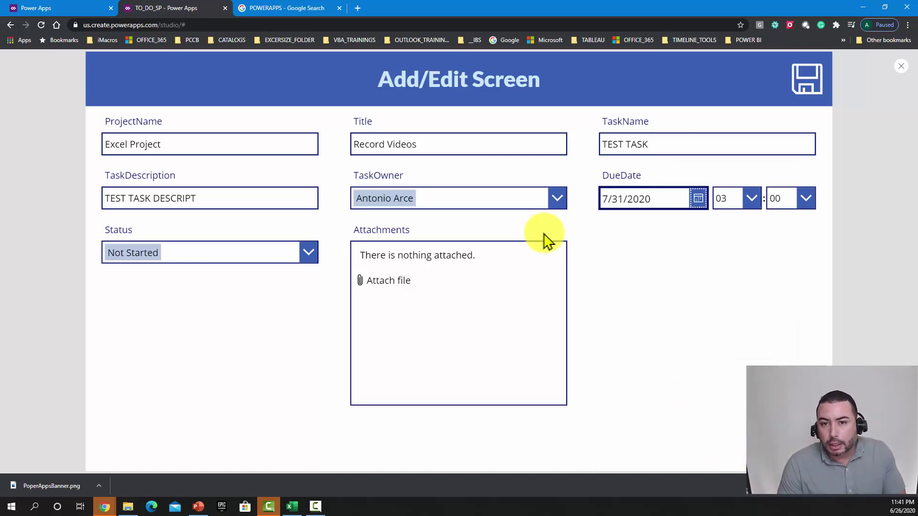
left_click(805, 79)
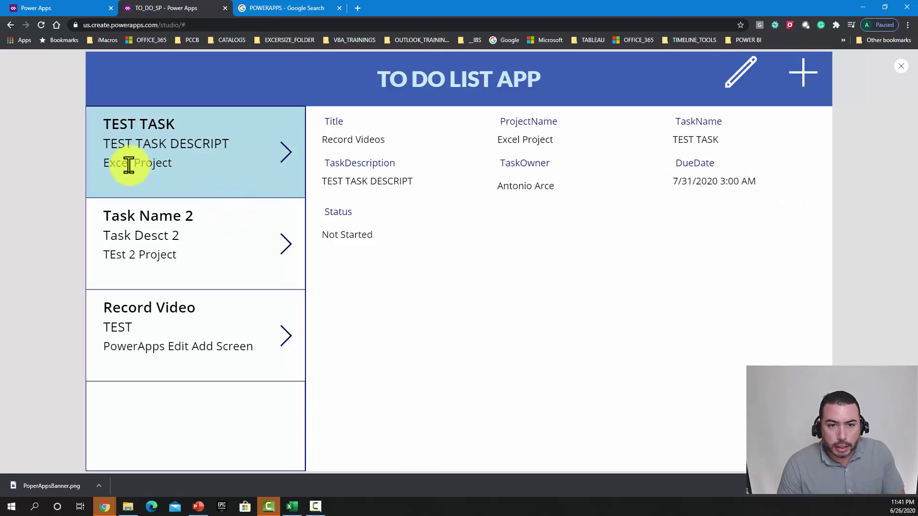
left_click_drag(102, 161, 184, 168)
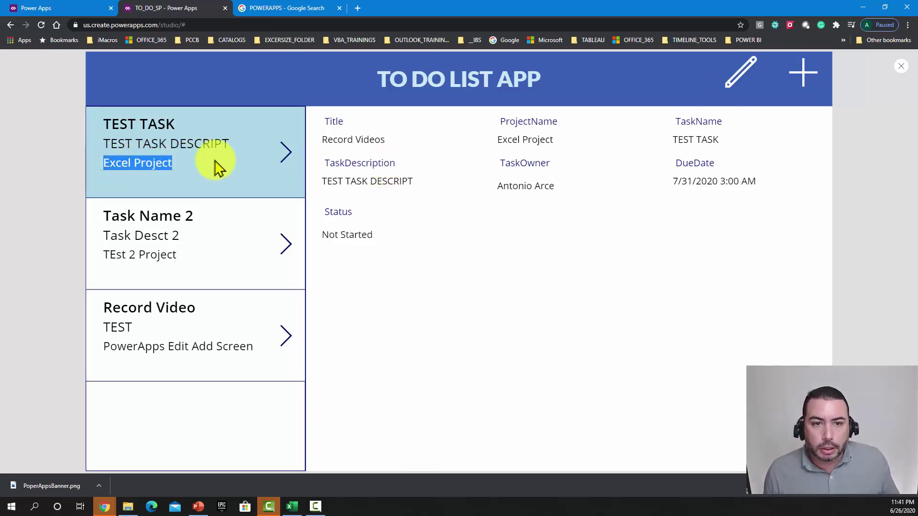
left_click(109, 124)
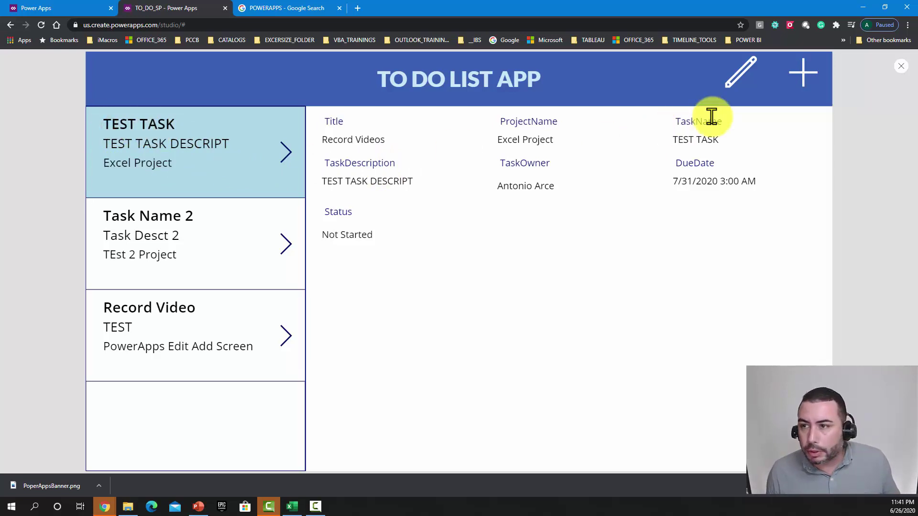
key("Escape")
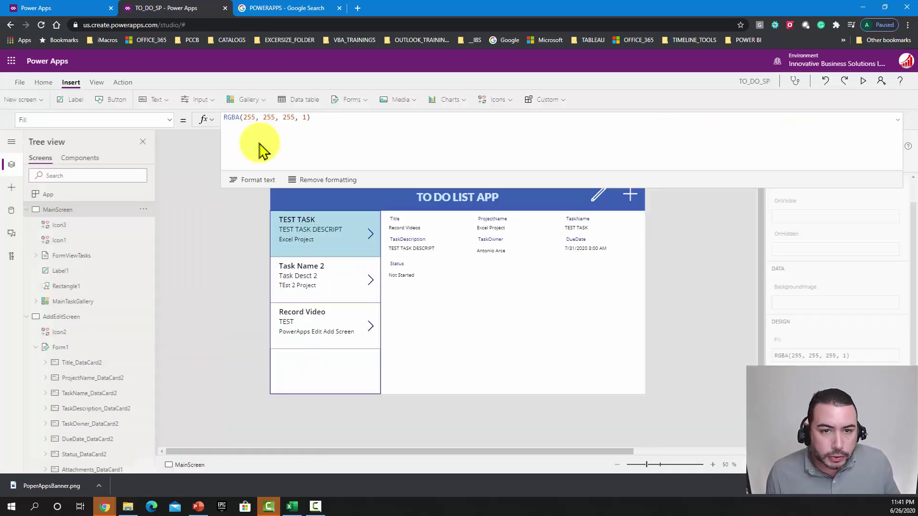
left_click(312, 232)
left_click(312, 230)
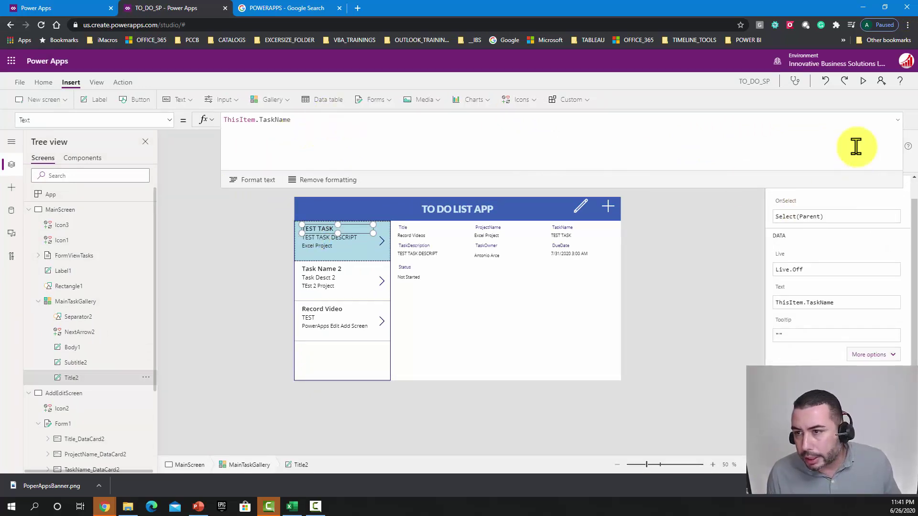
left_click(898, 120)
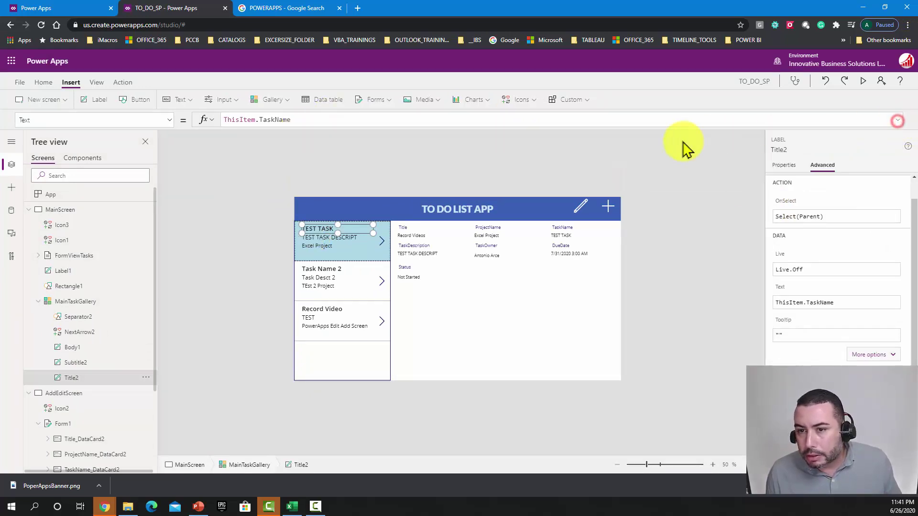
left_click(863, 81)
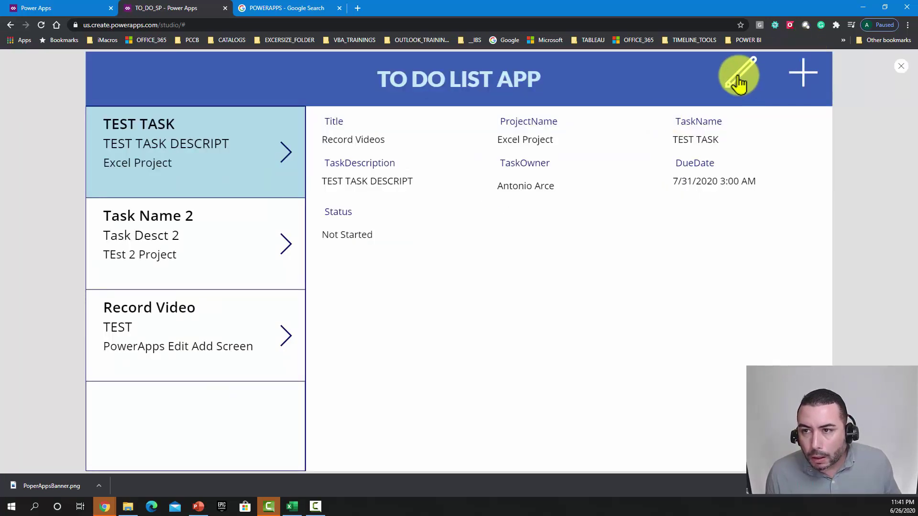
Step: Replace the first task's TaskName with EXCEL VIDEO and save it to the gallery
left_click(738, 72)
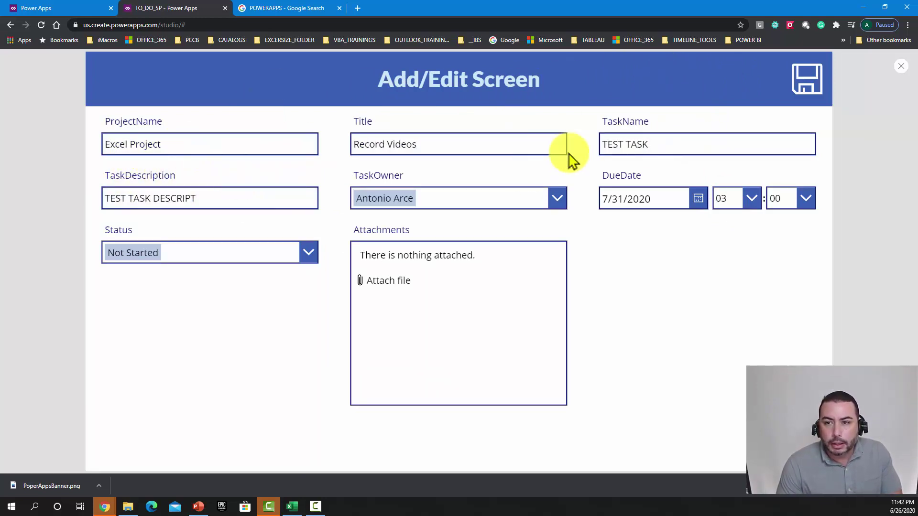
double_click(673, 143)
key("ctrl+a")
type("E")
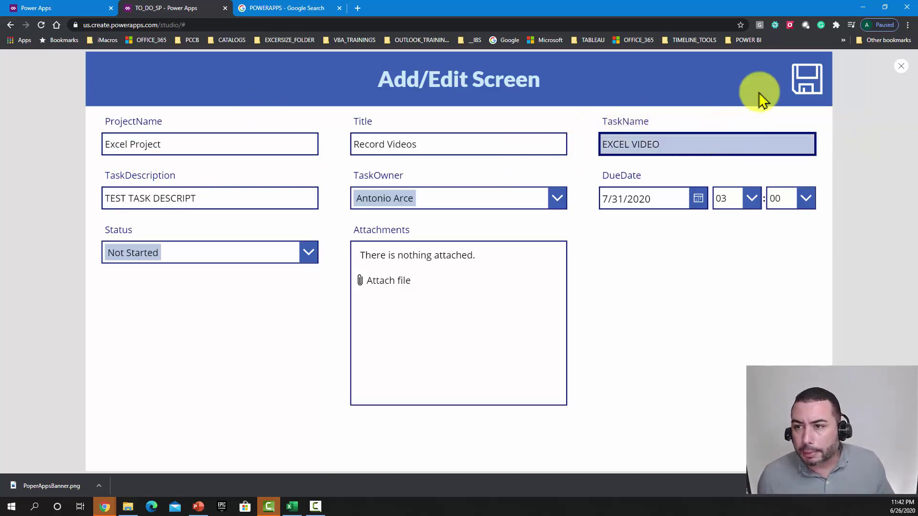
left_click(797, 86)
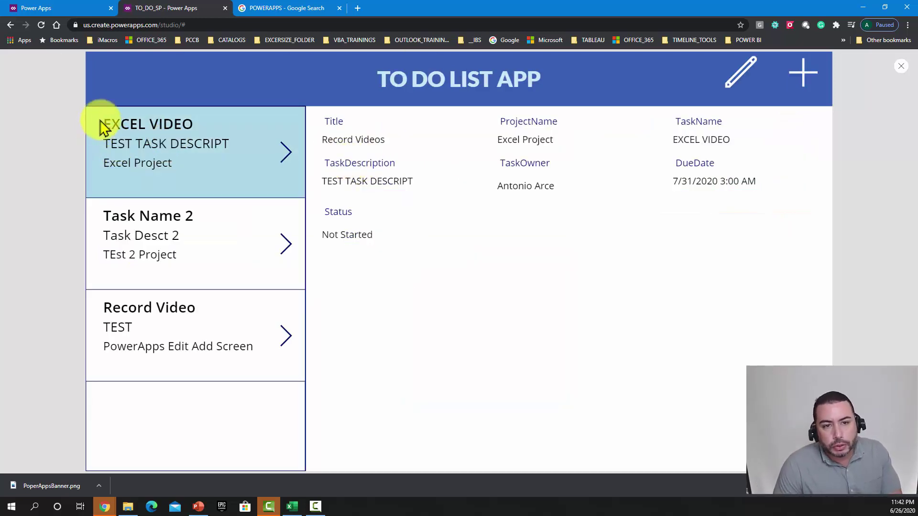
left_click_drag(102, 120, 205, 126)
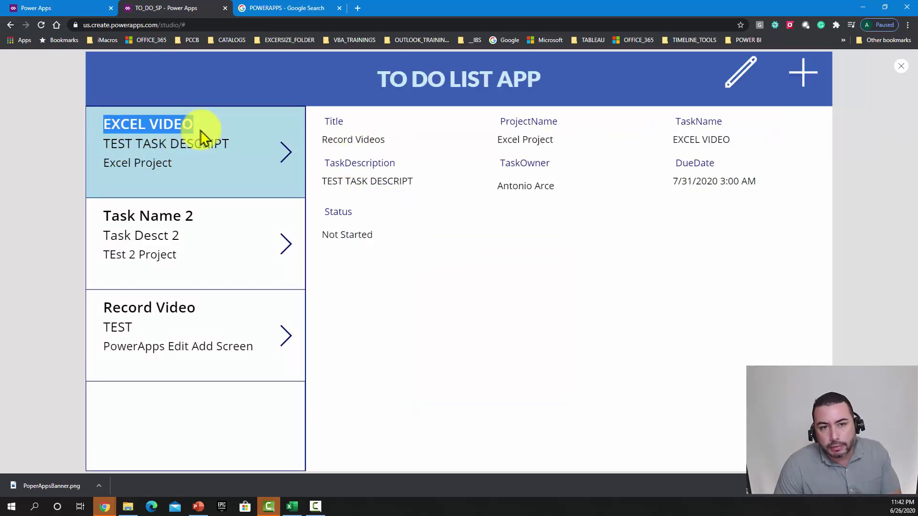
left_click(169, 221)
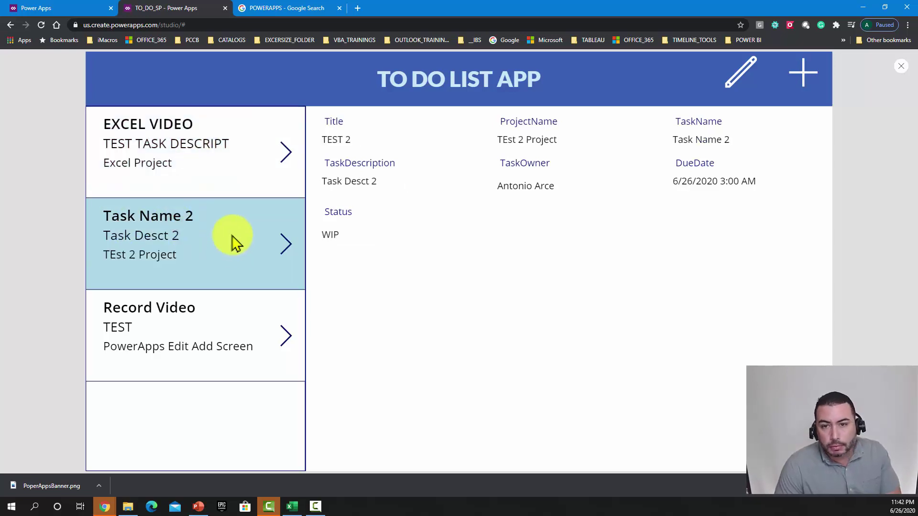
Step: Rename Task Name 2 to POwer Point Video, set Status to Completed, save, and exit preview
left_click(739, 72)
left_click(667, 145)
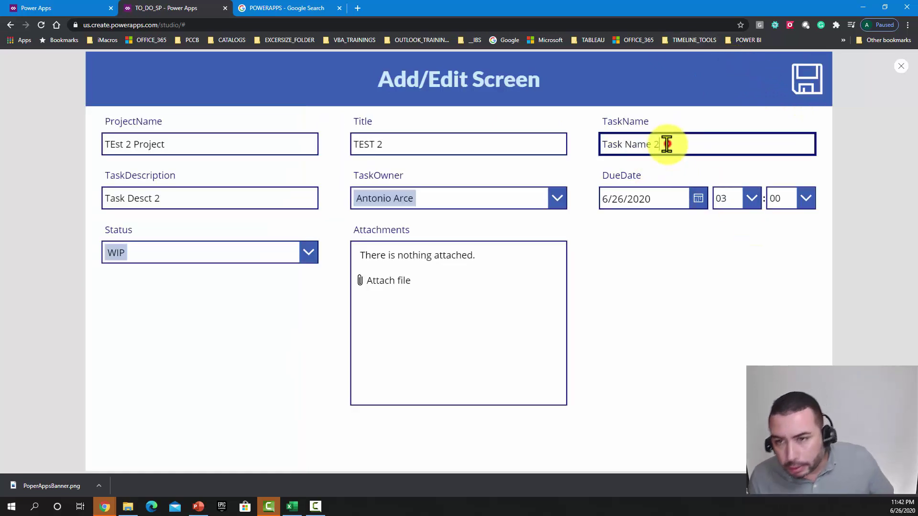
key("ctrl+a")
type("PO")
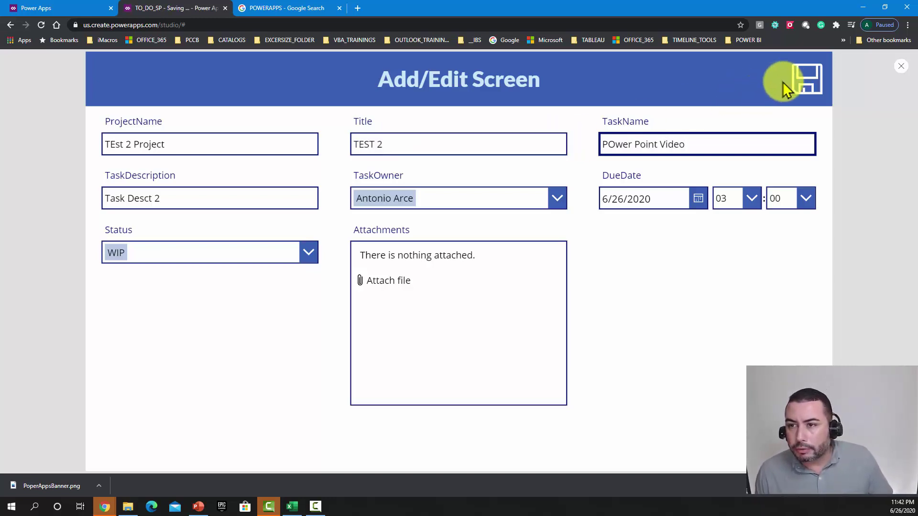
left_click(244, 254)
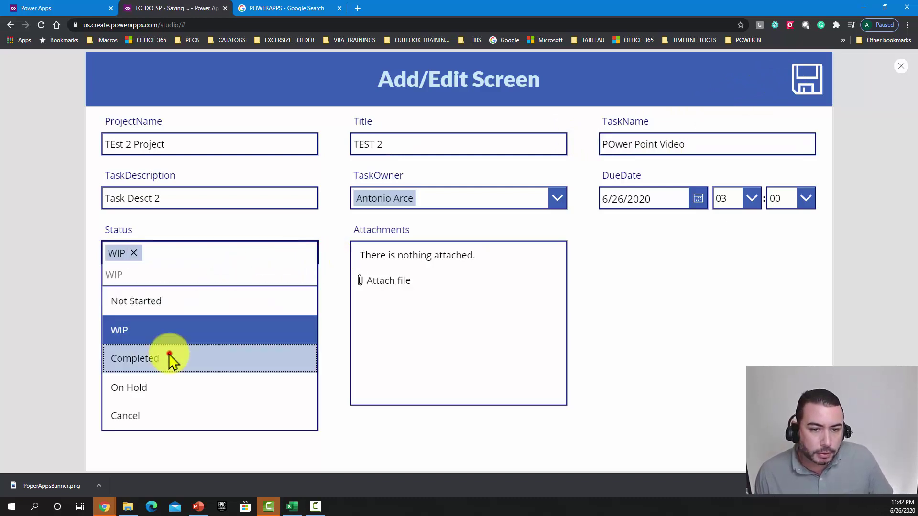
left_click(170, 359)
left_click(813, 75)
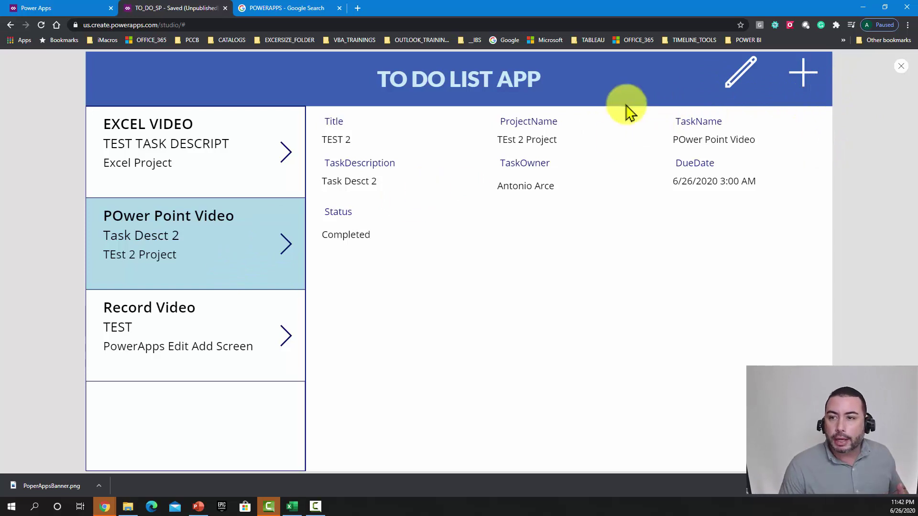
left_click(731, 69)
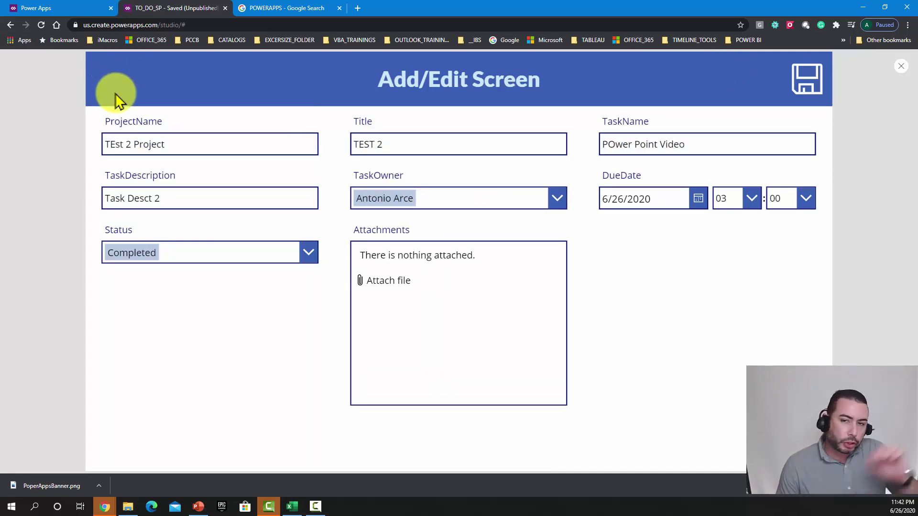
left_click(902, 70)
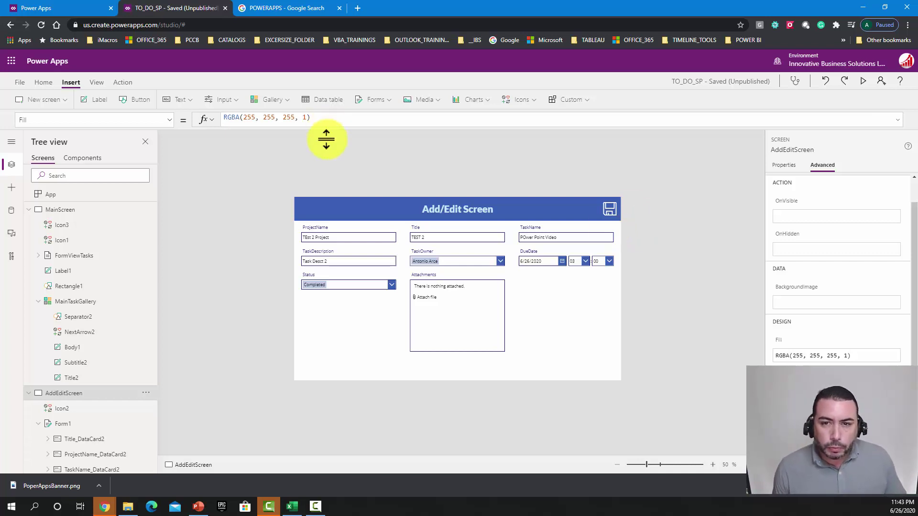
Step: Insert a Left arrow icon, color it white, and place it at the header's left edge
left_click(532, 101)
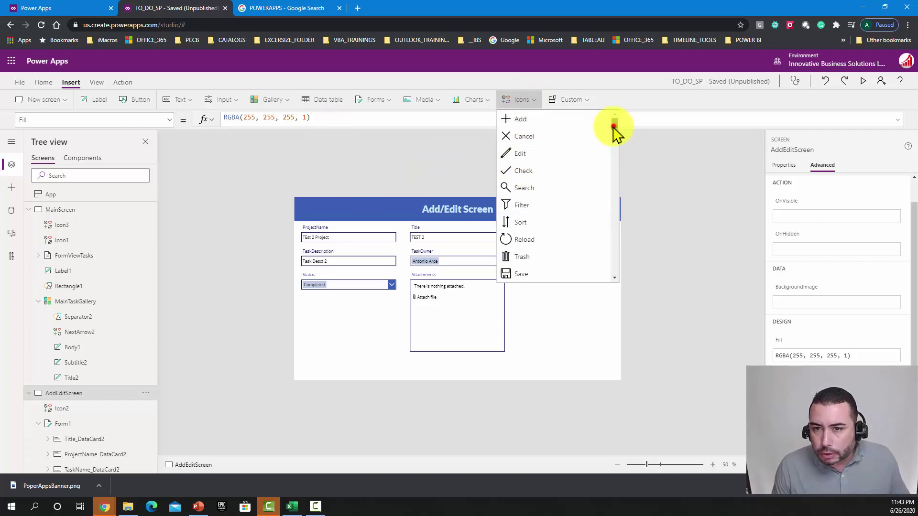
left_click_drag(615, 128, 606, 167)
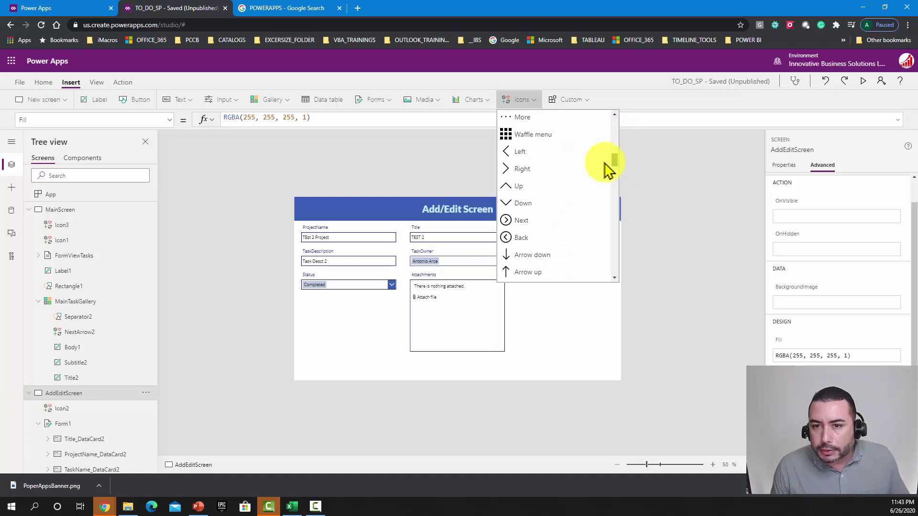
left_click(512, 155)
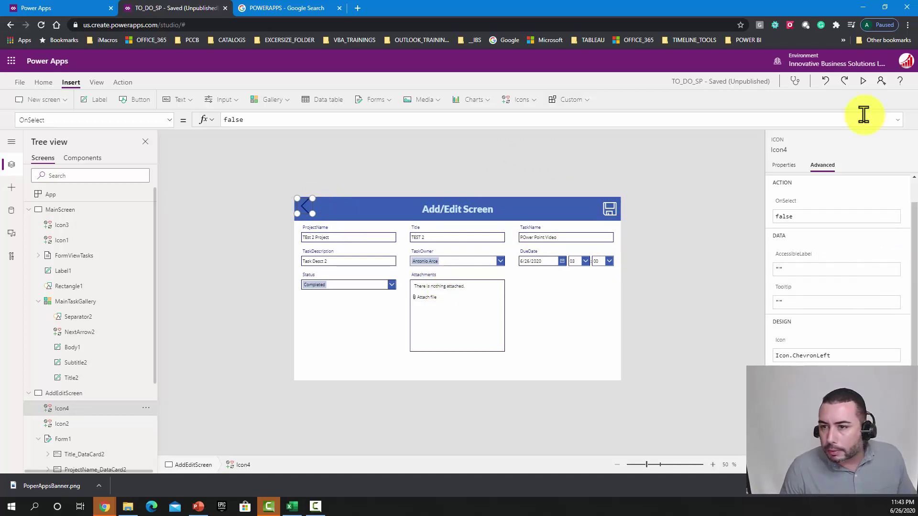
left_click(778, 167)
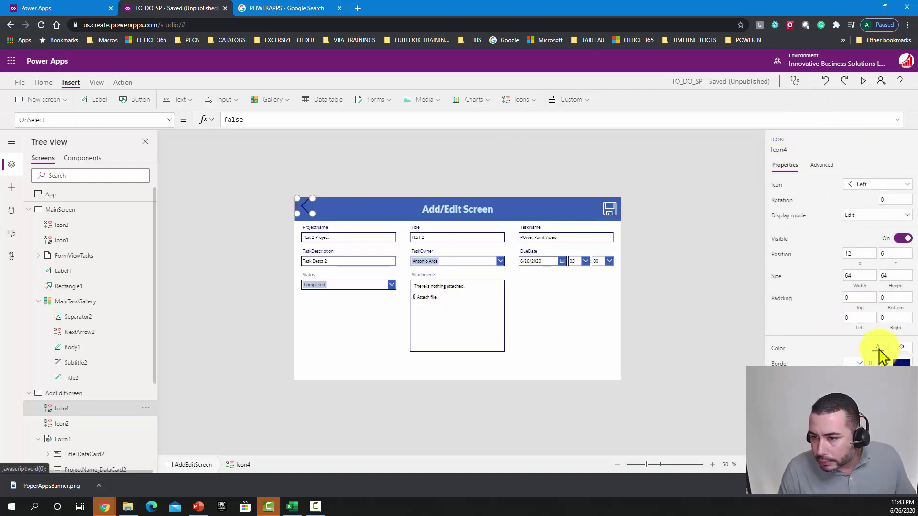
left_click(880, 343)
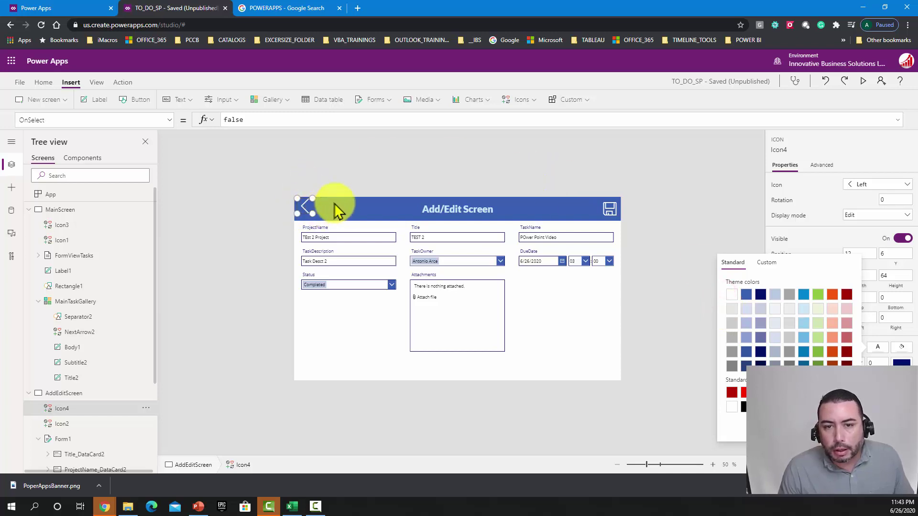
left_click(308, 207)
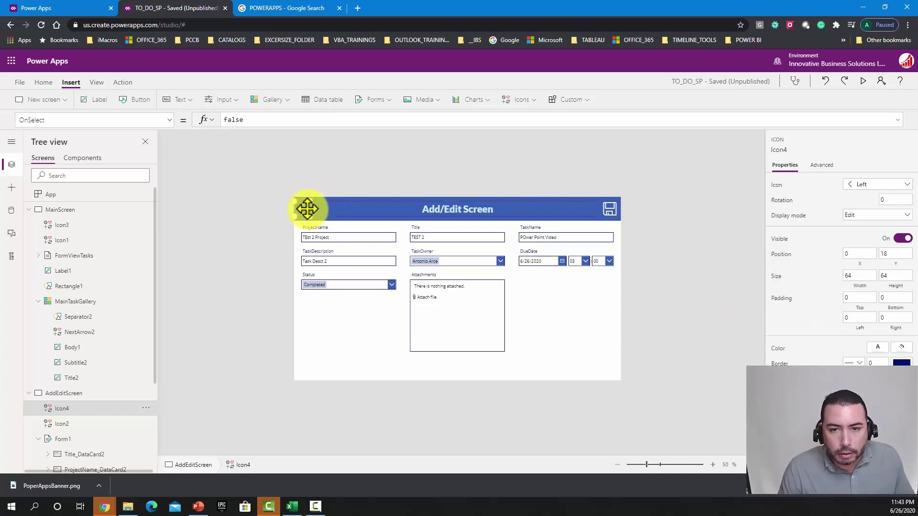
left_click(325, 263)
left_click(308, 211)
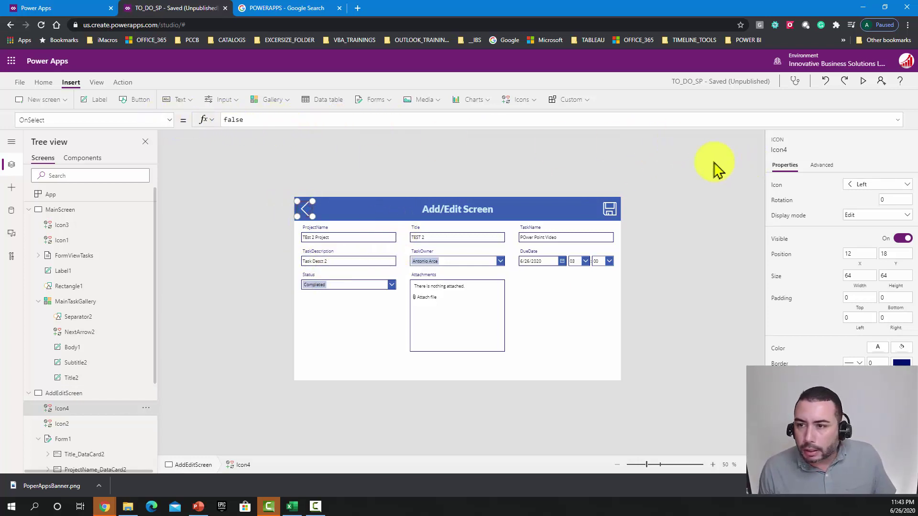
left_click(815, 166)
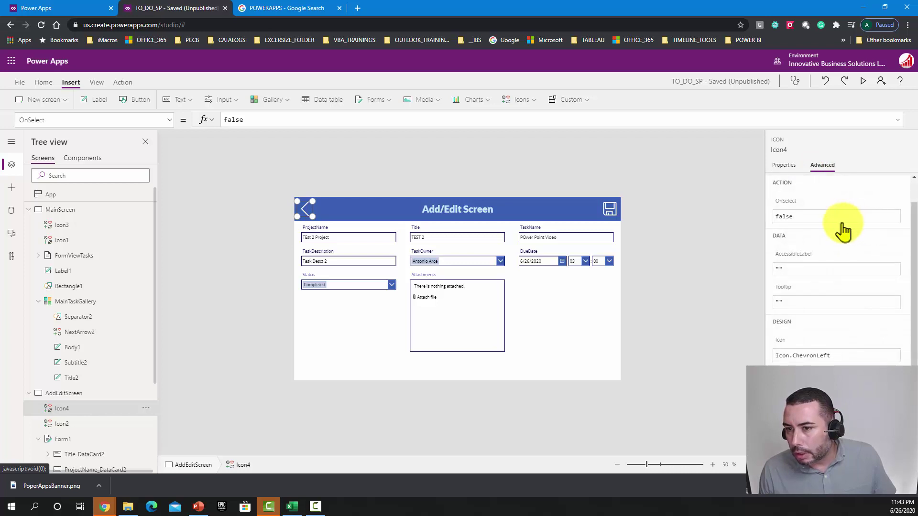
Step: Set Icon4's OnSelect to Back() and test the arrow in preview
left_click(840, 216)
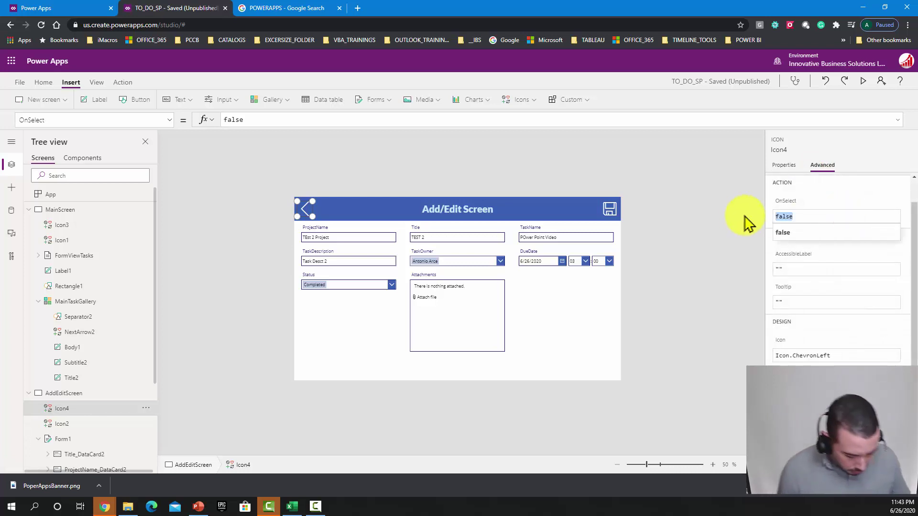
type("back()")
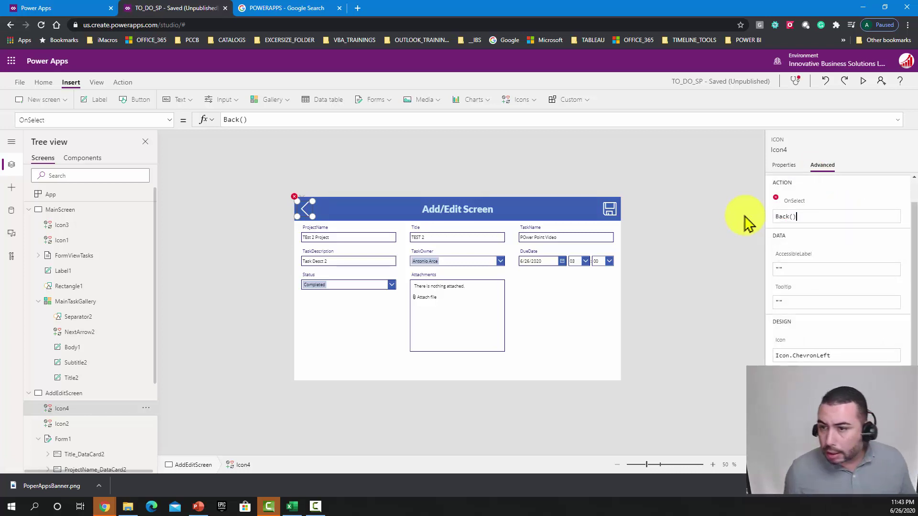
left_click(694, 254)
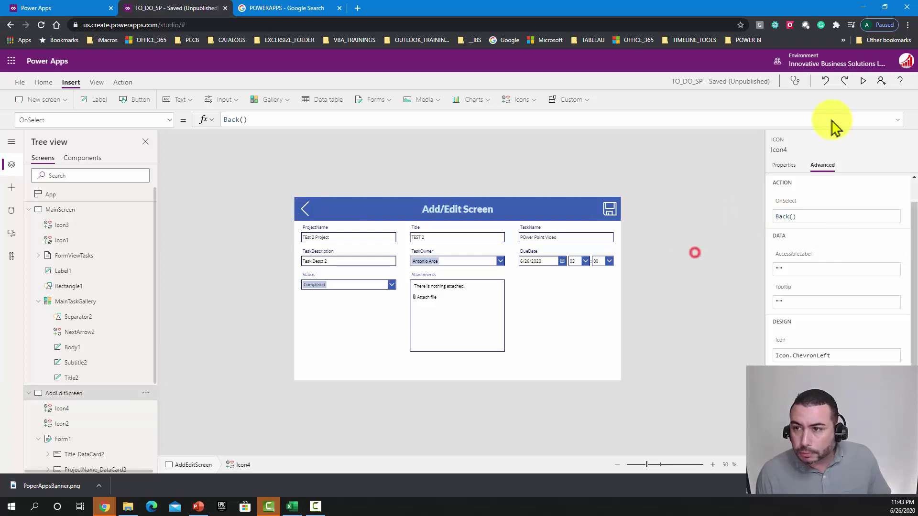
left_click(863, 81)
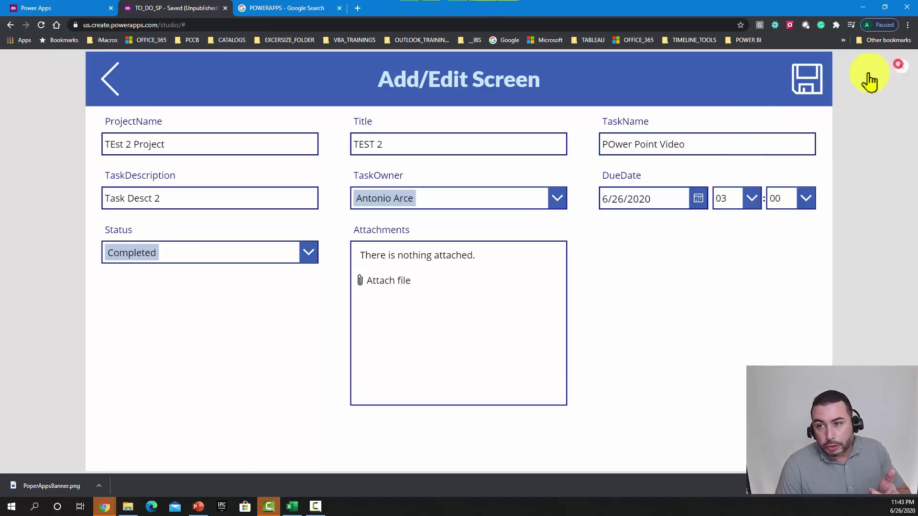
left_click(899, 66)
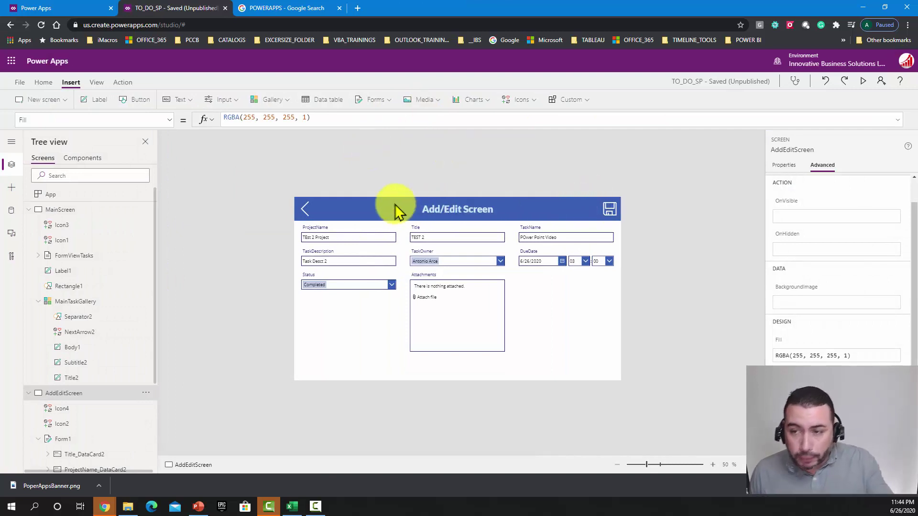
Step: Give Icon4 the tooltip 'This button will return you to the previous screen' and preview it
left_click(302, 207)
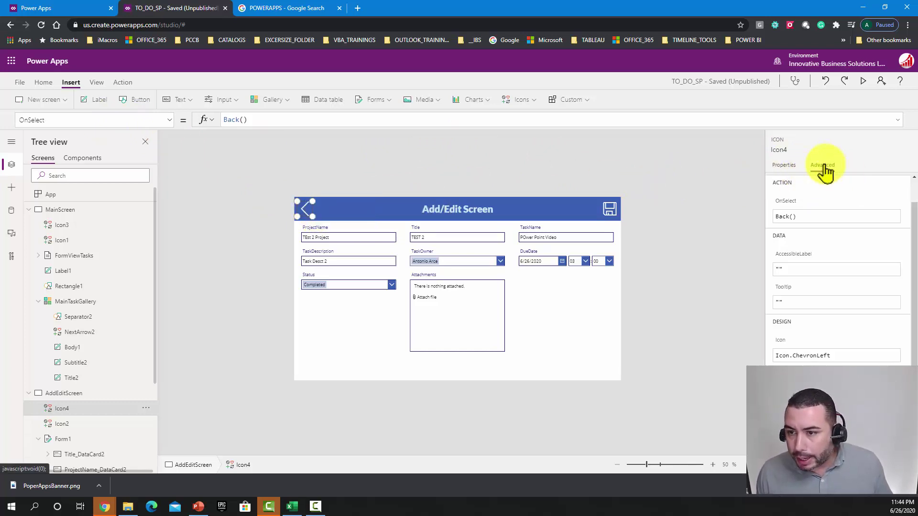
left_click(782, 300)
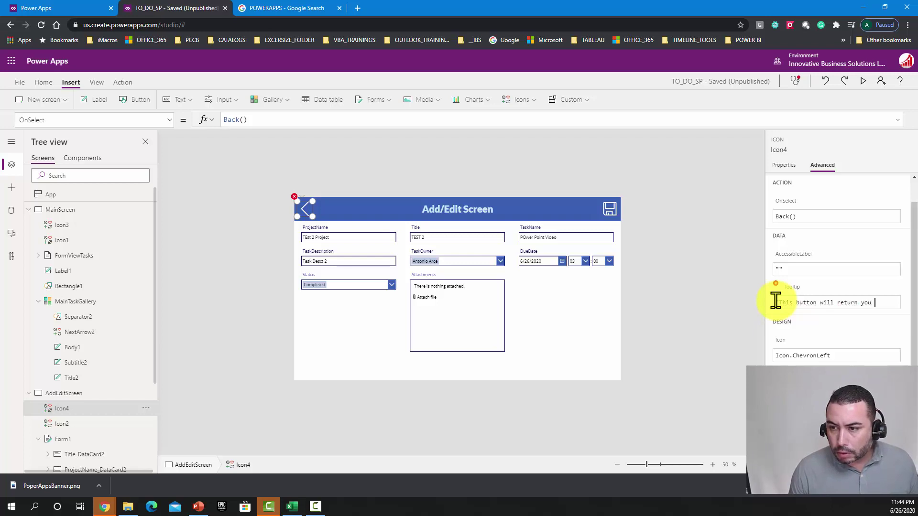
type("he previous screen")
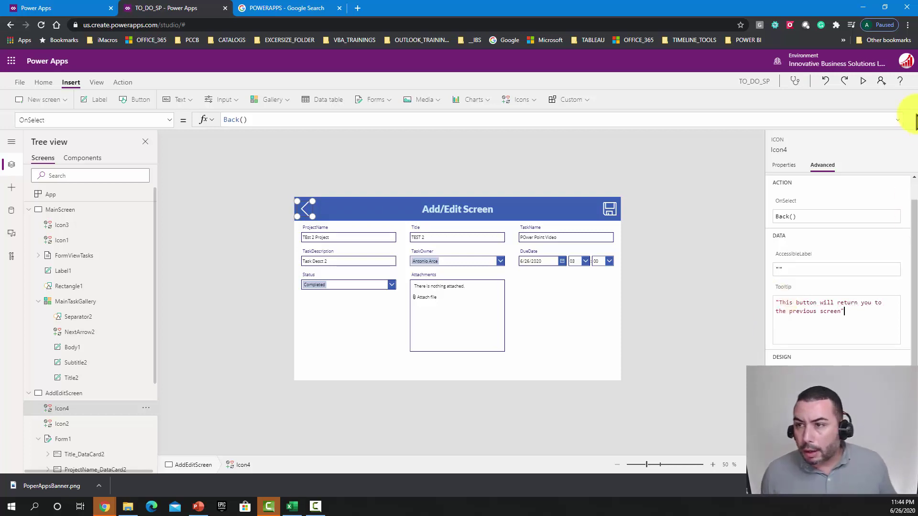
left_click(864, 79)
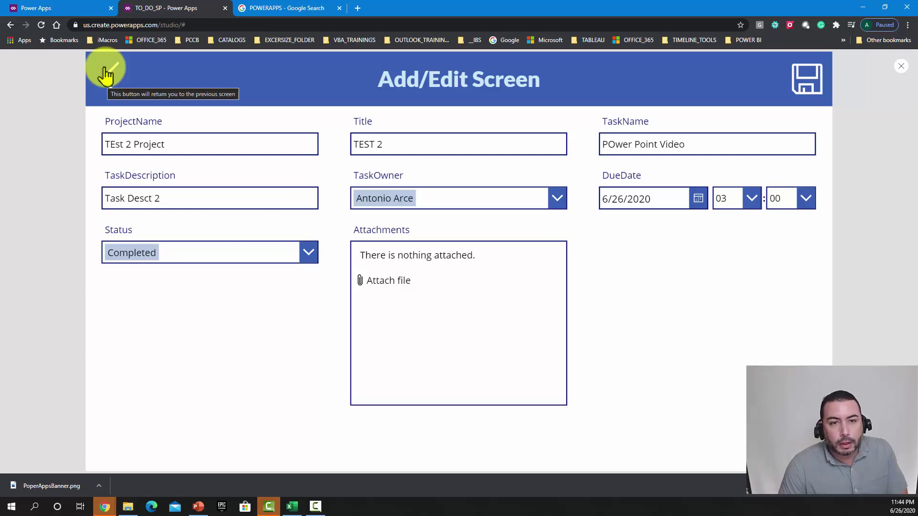
Step: Use the back arrow to reach the task list, then view Record Video and POwer Point Video
left_click(106, 74)
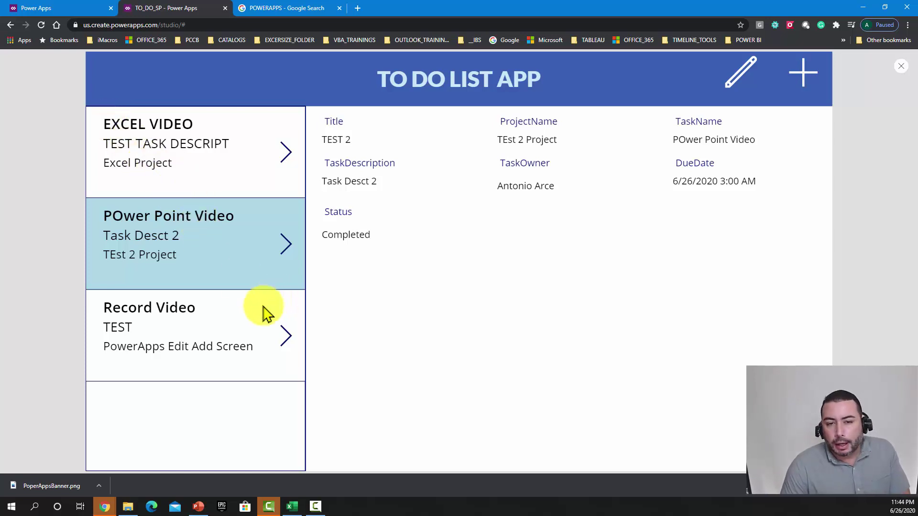
left_click(228, 330)
left_click(233, 261)
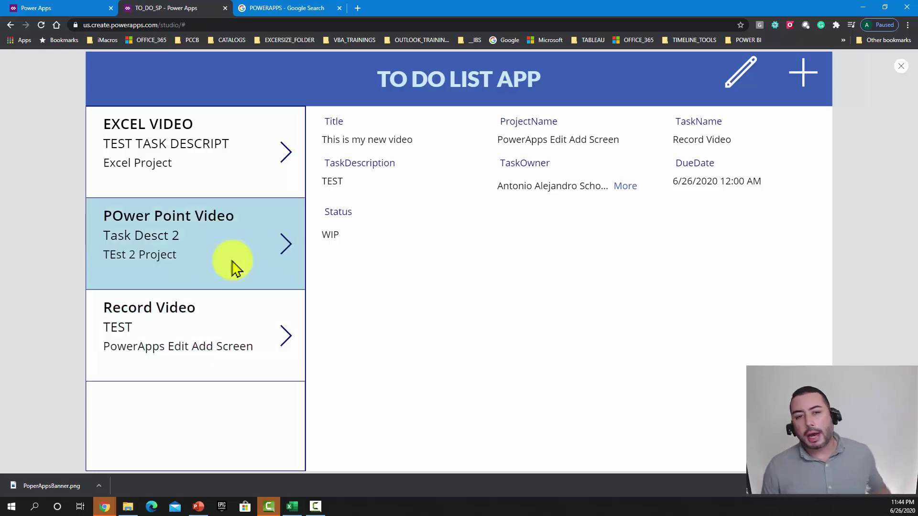